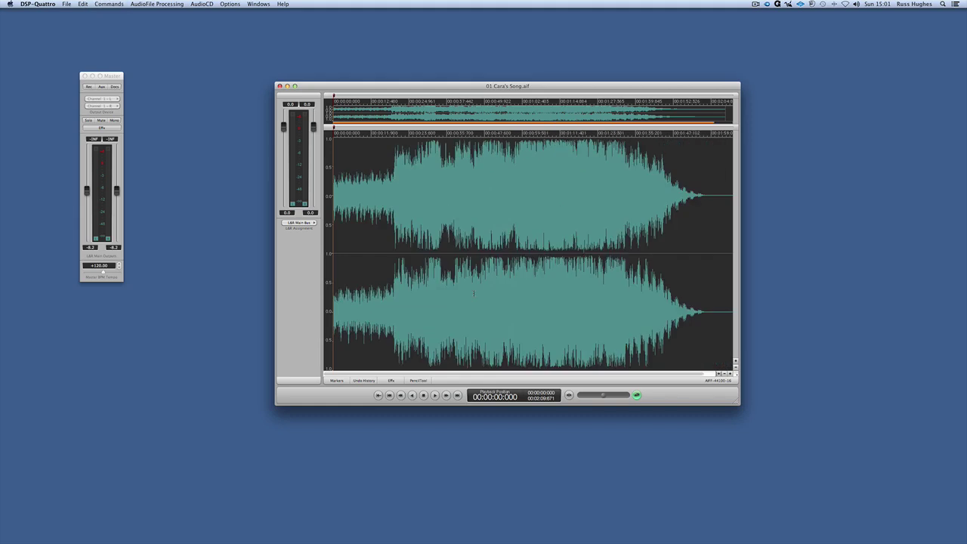
{"action": "left_click_drag", "start_coordinate": [384, 159], "coordinate": [289, 183]}
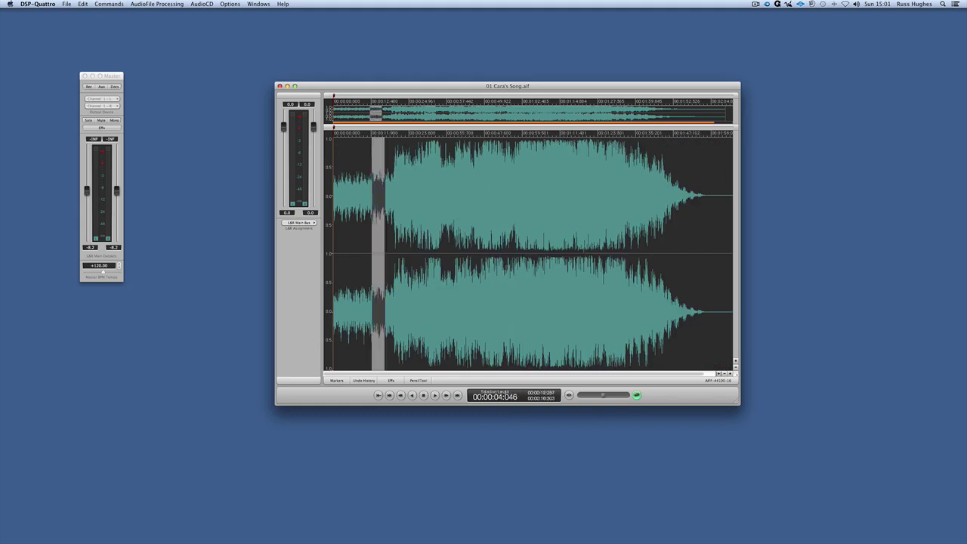
{"action": "left_click", "coordinate": [117, 4]}
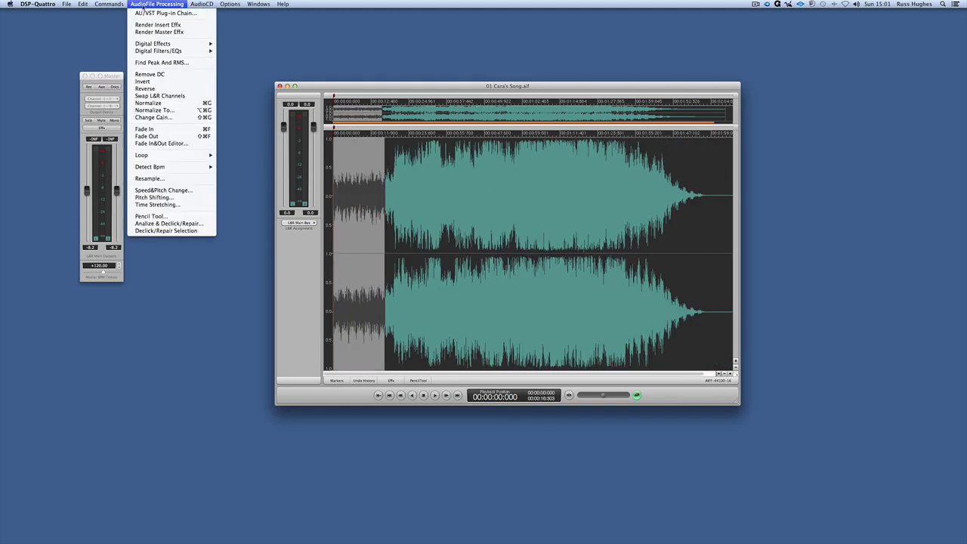
{"action": "left_click", "coordinate": [177, 130]}
{"action": "key", "text": "super+z"}
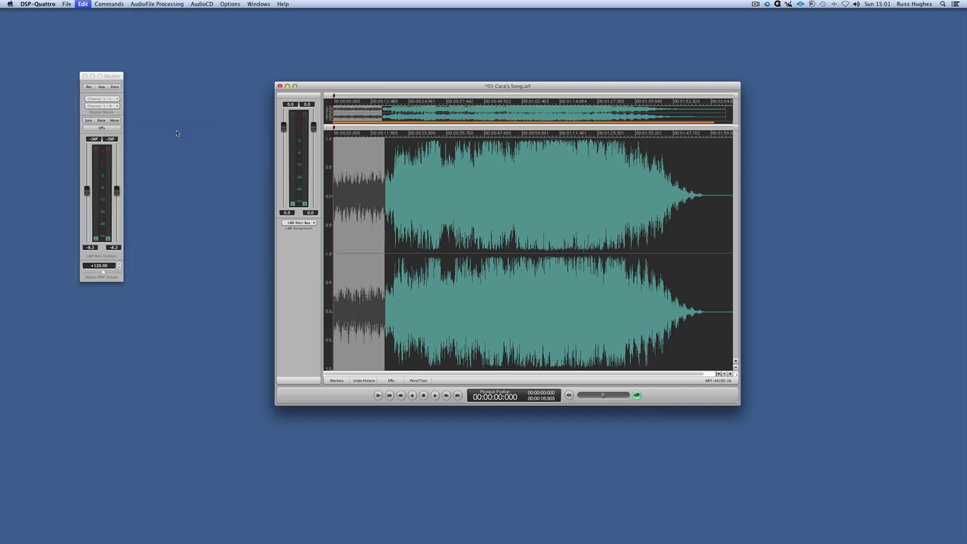
{"action": "left_click", "coordinate": [413, 190]}
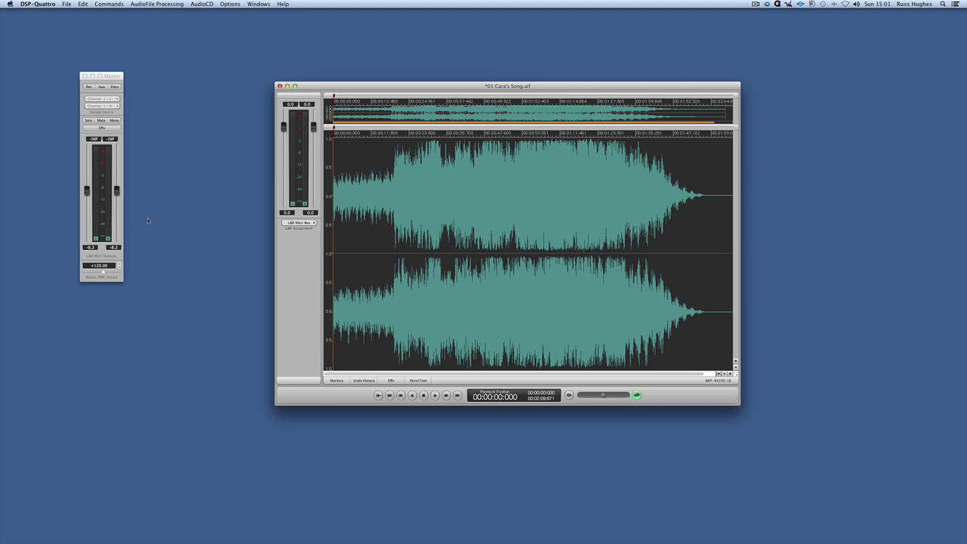
Step: Move the master mixer aside and open the effect list for Cara's Song's first effect slot
{"action": "left_click_drag", "start_coordinate": [113, 77], "coordinate": [180, 80]}
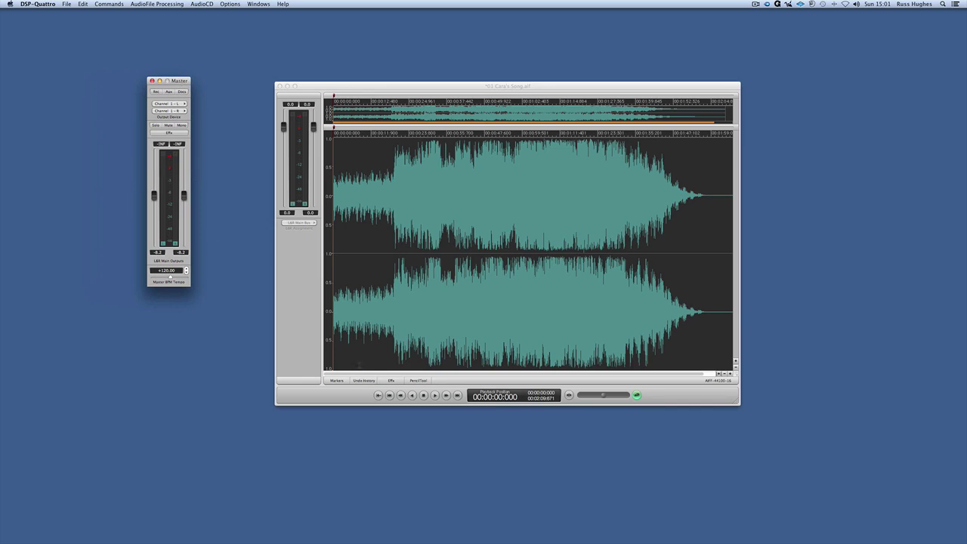
{"action": "left_click", "coordinate": [393, 381]}
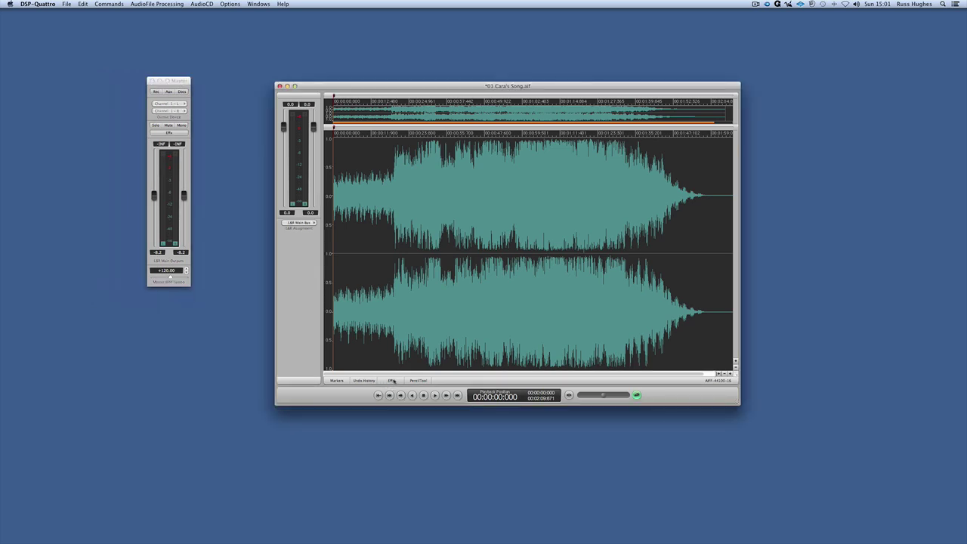
{"action": "left_click", "coordinate": [393, 381]}
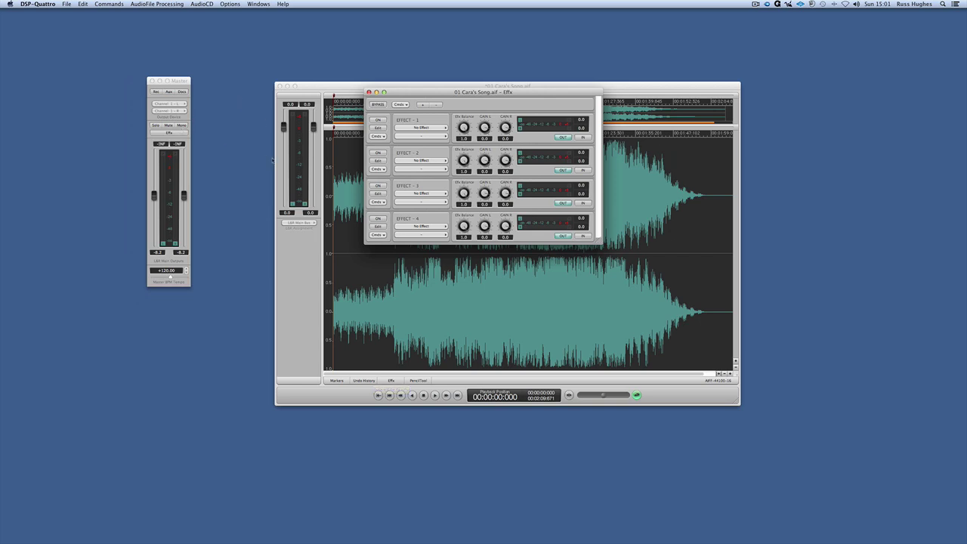
{"action": "left_click", "coordinate": [423, 129]}
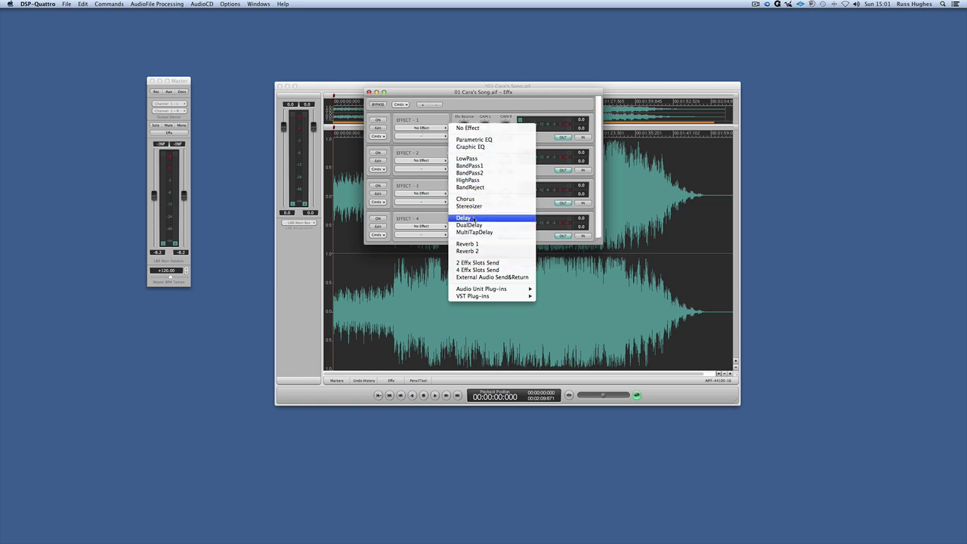
{"action": "mouse_move", "coordinate": [481, 289]}
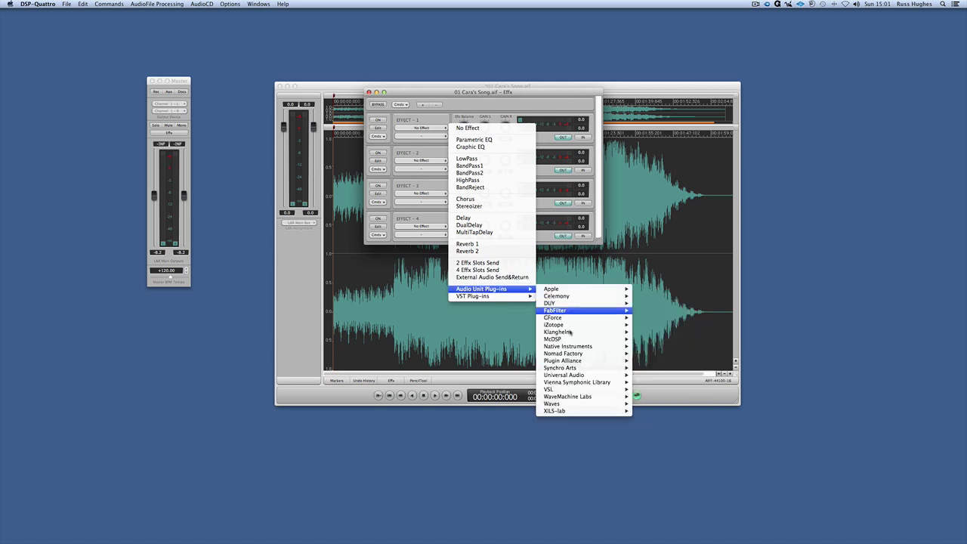
{"action": "mouse_move", "coordinate": [582, 404]}
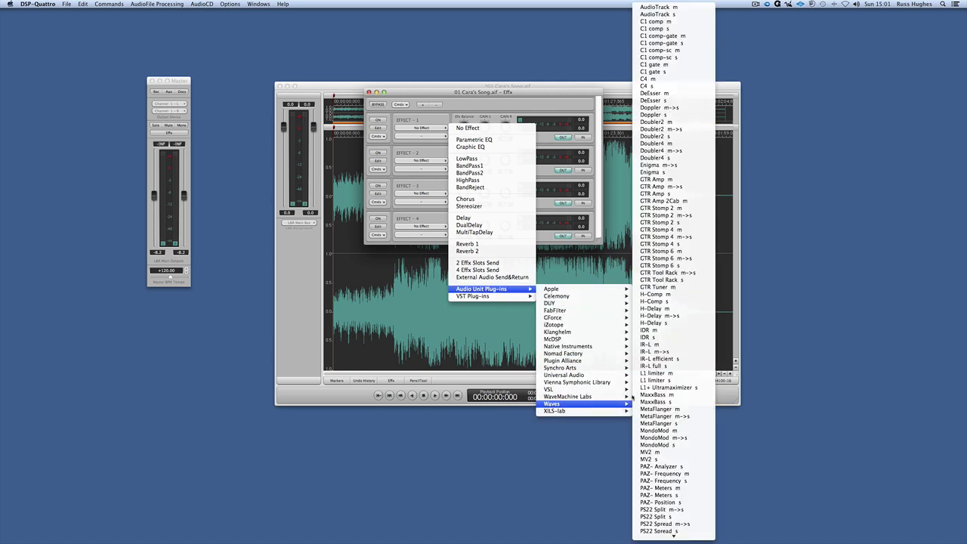
Step: Insert Waves C4 into effect slot 1 and play the song from around 0:39
{"action": "left_click", "coordinate": [641, 87]}
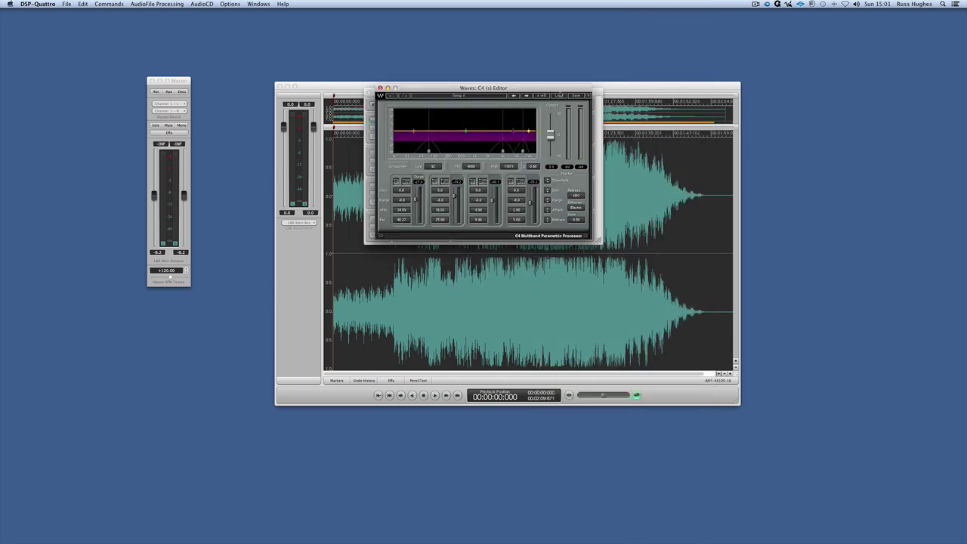
{"action": "left_click_drag", "start_coordinate": [542, 92], "coordinate": [605, 340]}
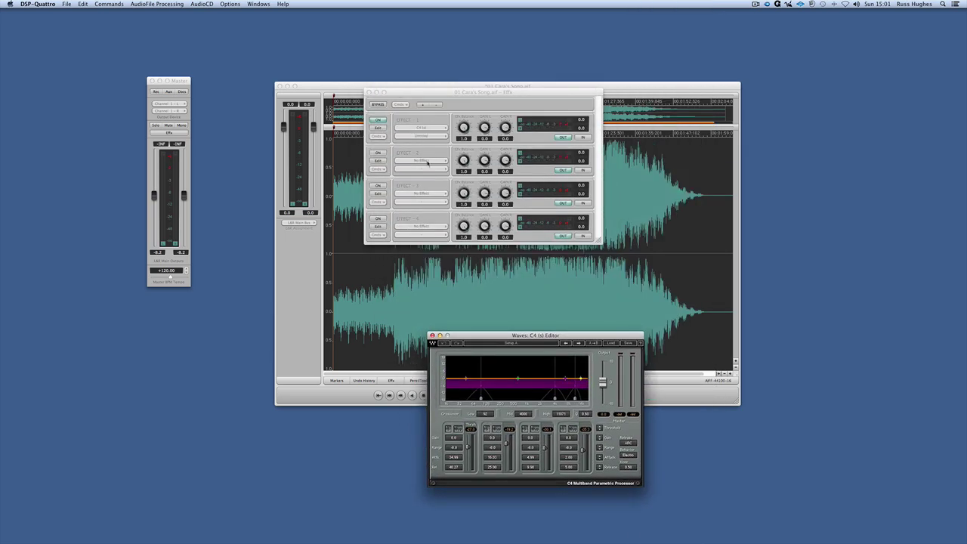
{"action": "key", "text": "space"}
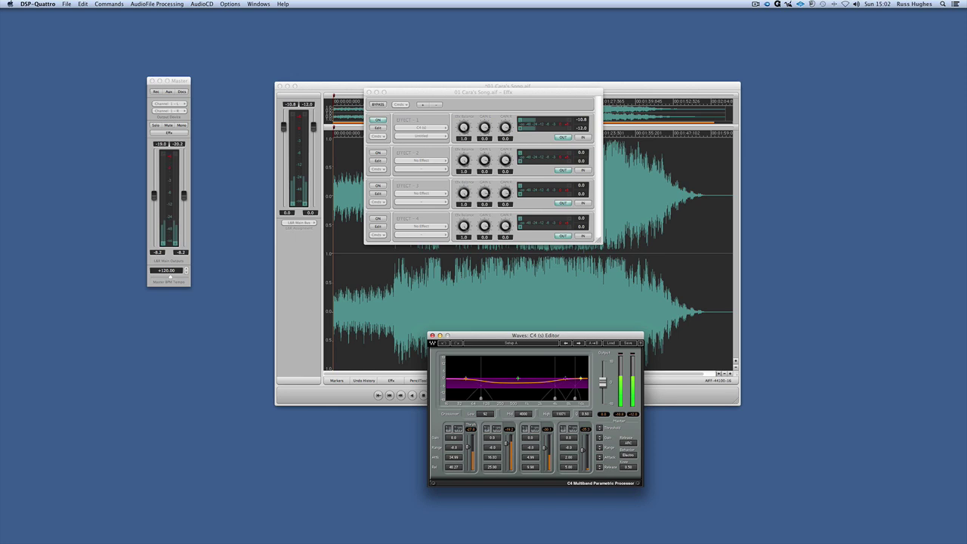
{"action": "left_click", "coordinate": [334, 302]}
{"action": "left_click", "coordinate": [455, 302]}
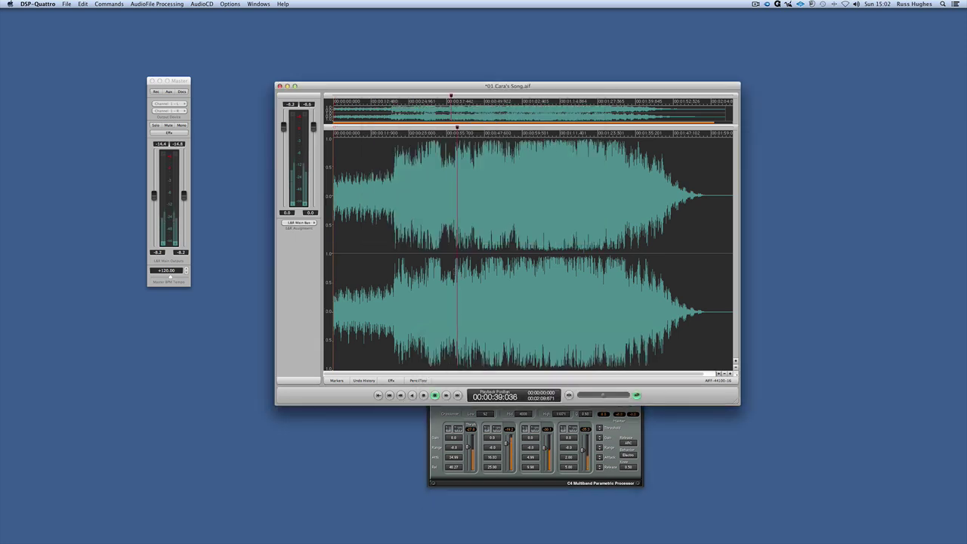
Step: Lower the master output slightly and boost the C4 high-frequency band
{"action": "left_click", "coordinate": [183, 196]}
{"action": "left_click_drag", "start_coordinate": [183, 197], "coordinate": [184, 205]}
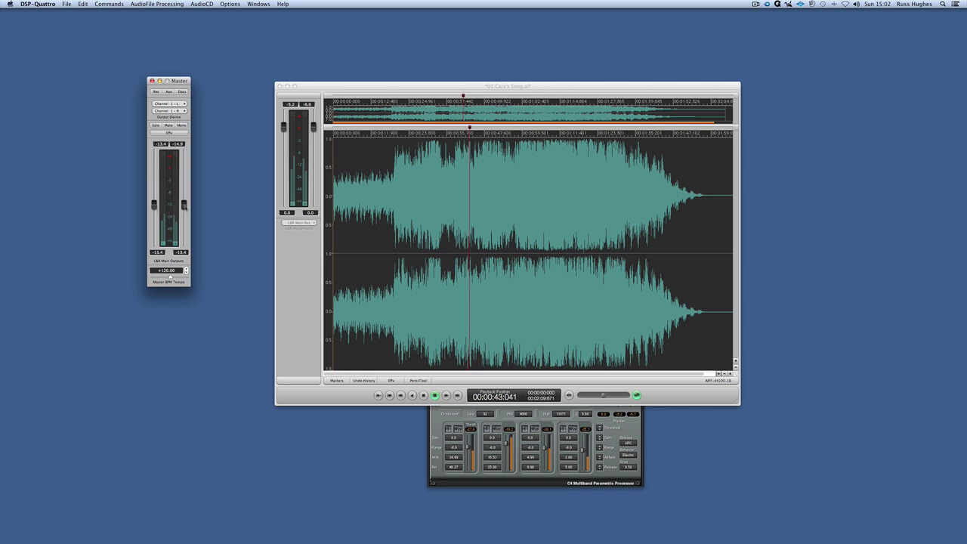
{"action": "left_click", "coordinate": [535, 417]}
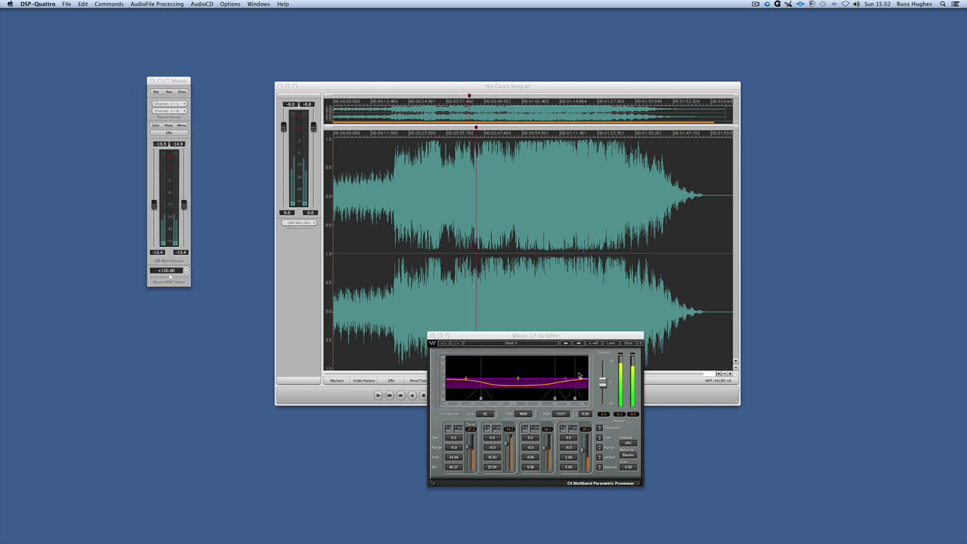
{"action": "left_click_drag", "start_coordinate": [579, 376], "coordinate": [581, 371]}
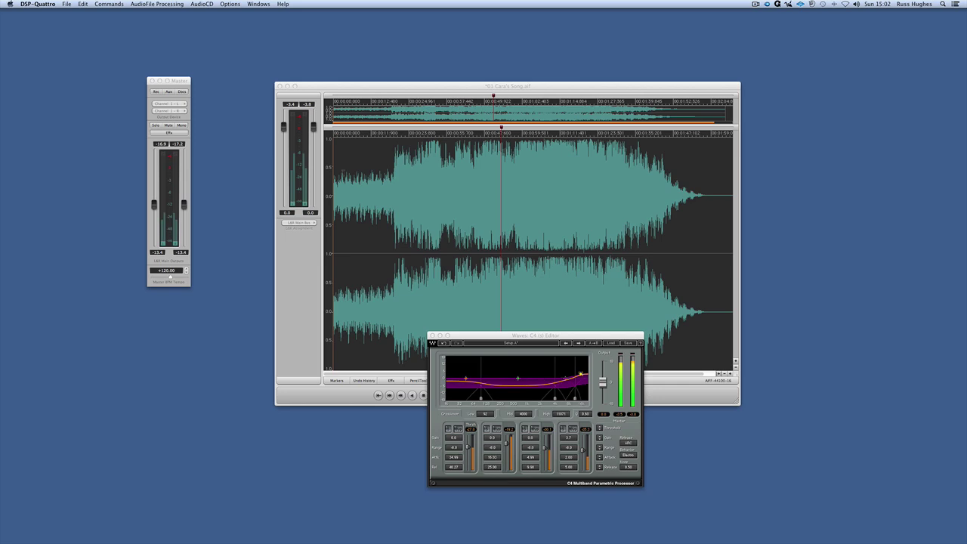
{"action": "left_click", "coordinate": [307, 254]}
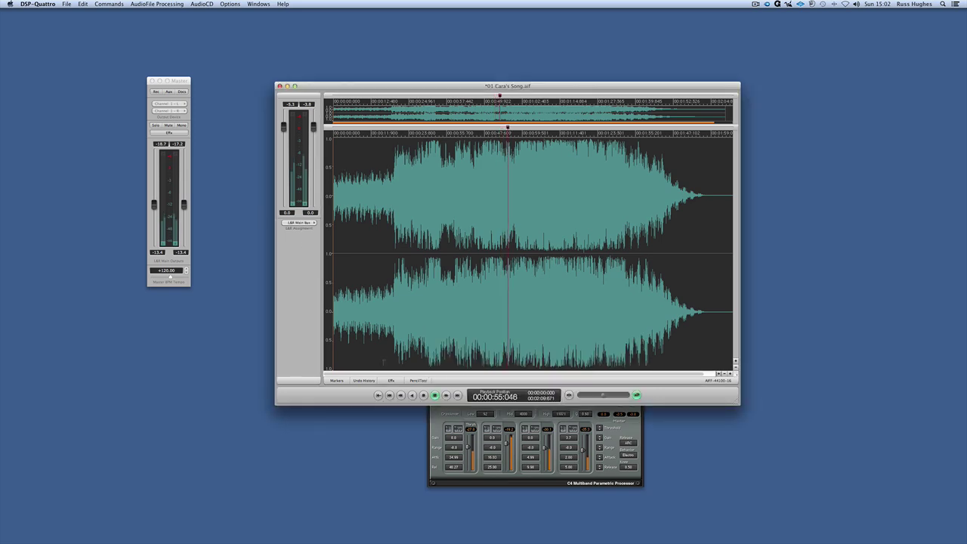
{"action": "left_click", "coordinate": [391, 380]}
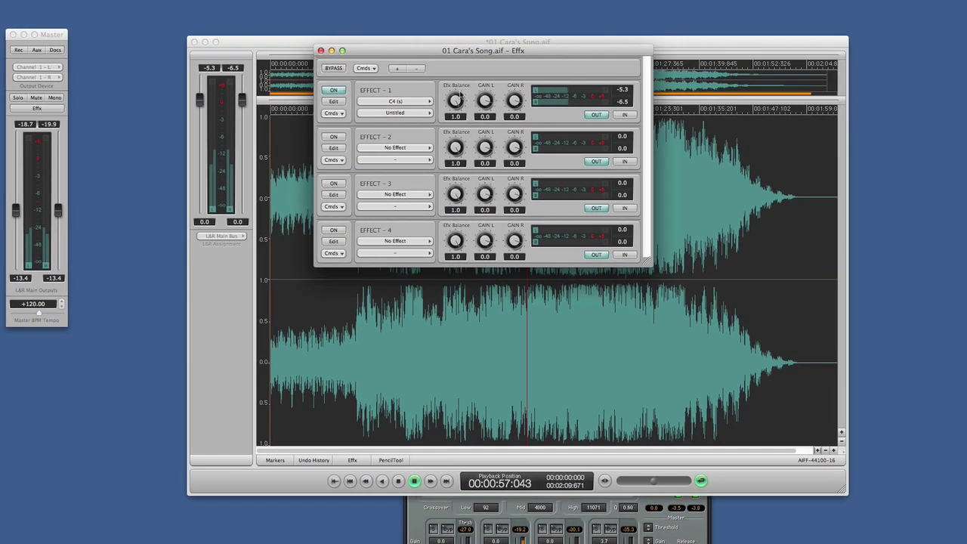
Step: Compare the song with and without C4, then reduce the high-band boost and raise the mid band
{"action": "left_click_drag", "start_coordinate": [460, 93], "coordinate": [460, 132]}
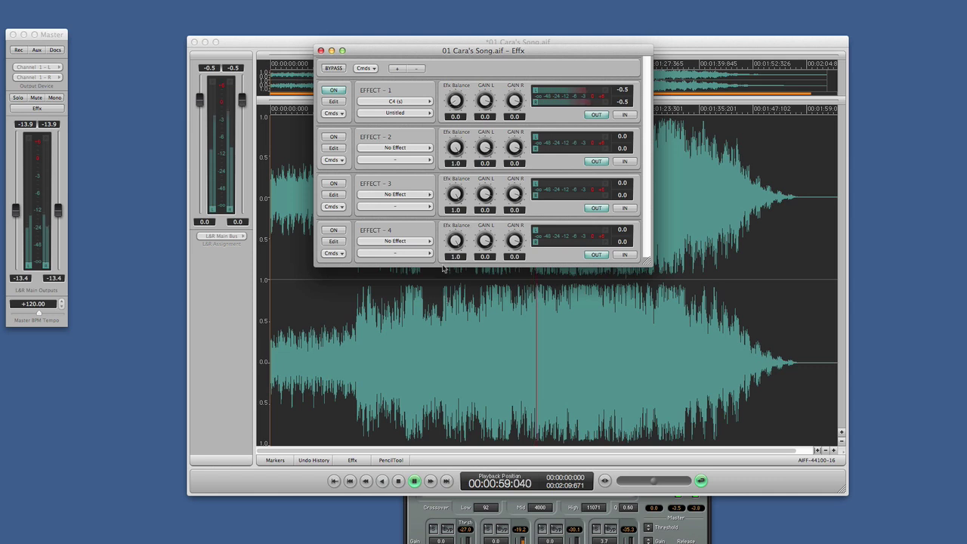
{"action": "mouse_move", "coordinate": [444, 268]}
{"action": "left_mouse_down"}
{"action": "mouse_move", "coordinate": [429, 161]}
{"action": "mouse_move", "coordinate": [433, 97]}
{"action": "mouse_move", "coordinate": [443, 168]}
{"action": "mouse_move", "coordinate": [446, 78]}
{"action": "left_mouse_up"}
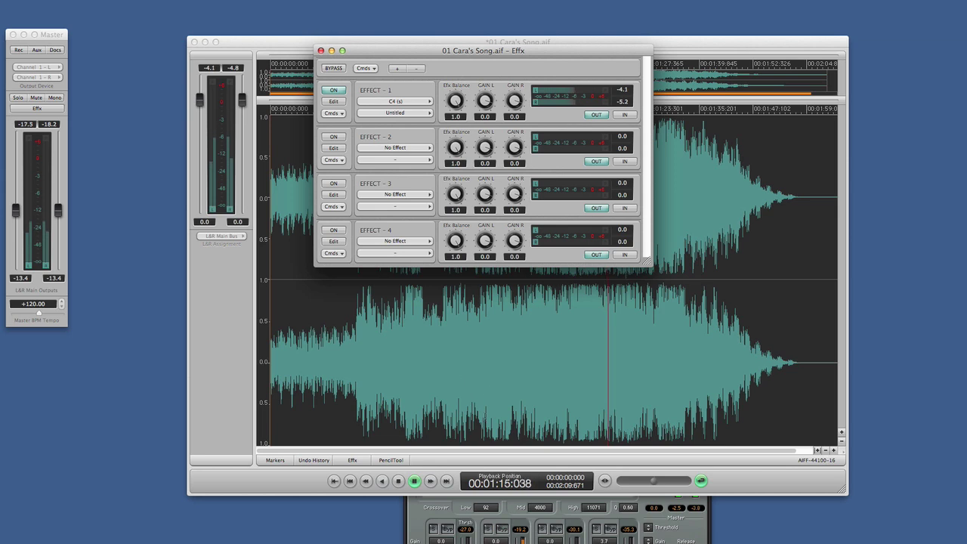
{"action": "left_click", "coordinate": [334, 102]}
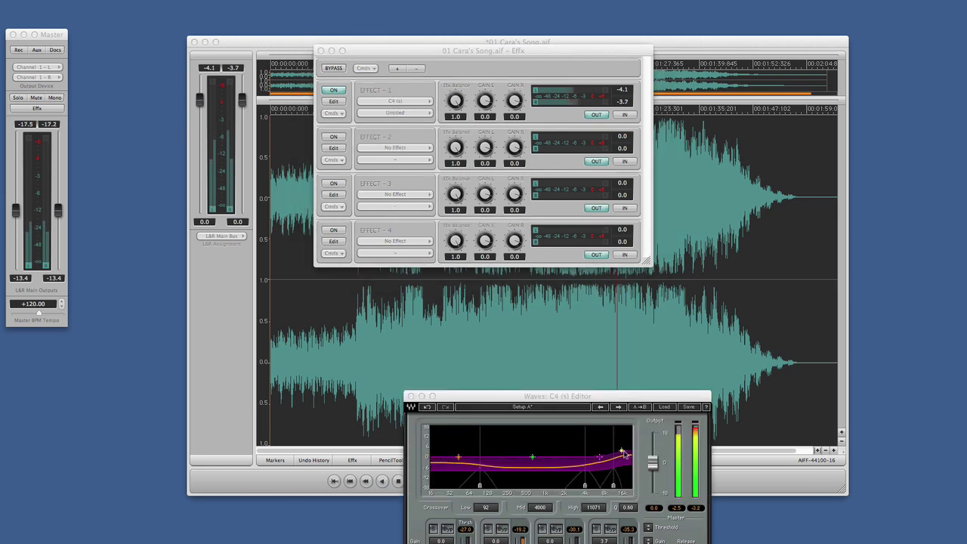
{"action": "left_click_drag", "start_coordinate": [622, 451], "coordinate": [621, 454]}
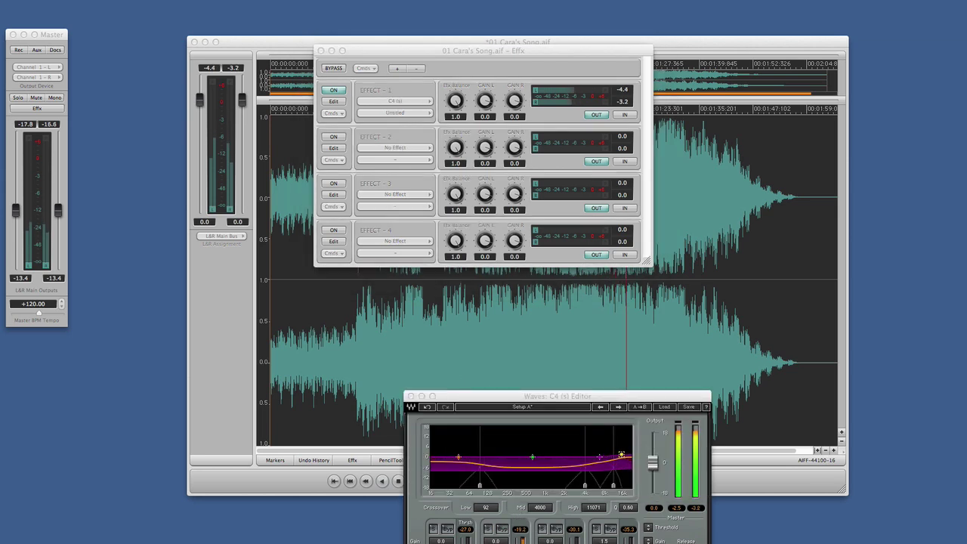
{"action": "left_click_drag", "start_coordinate": [532, 457], "coordinate": [532, 452]}
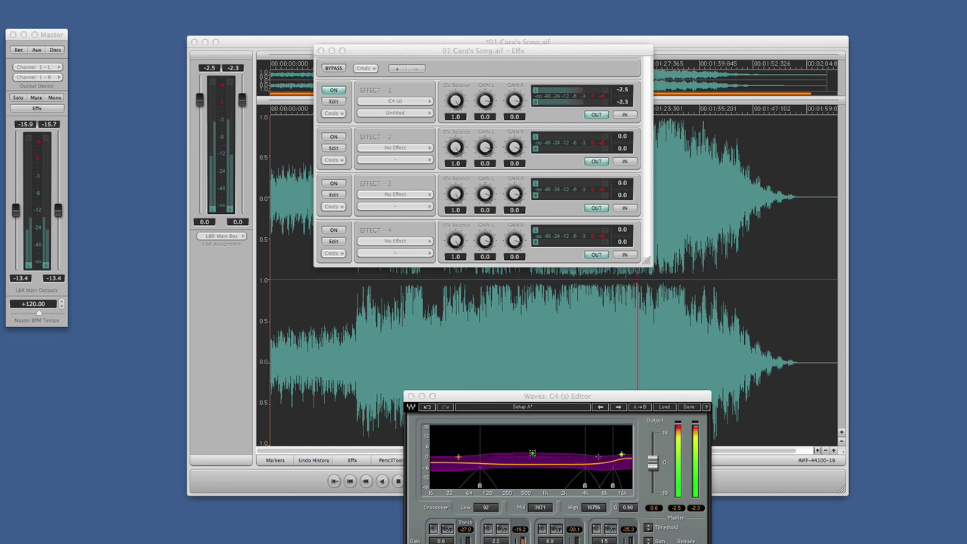
{"action": "left_click", "coordinate": [354, 83]}
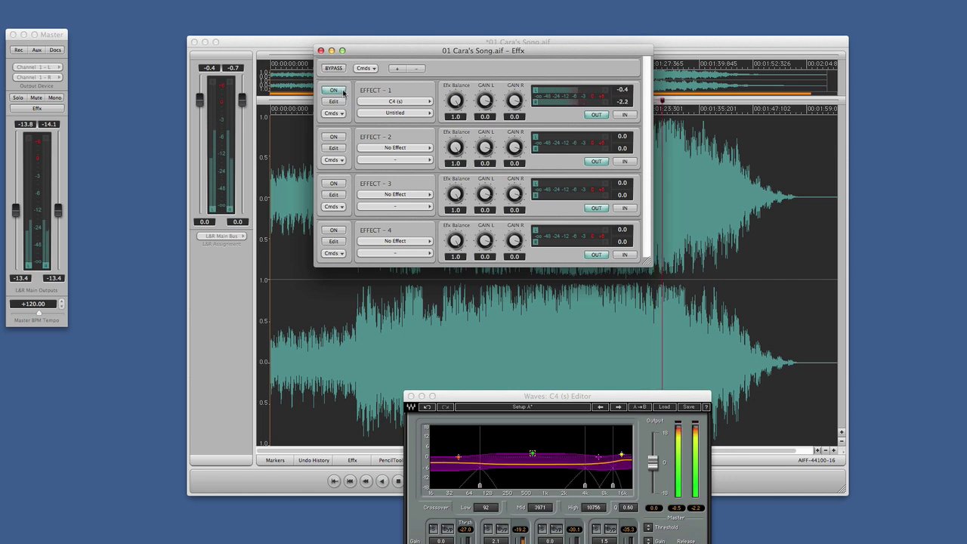
Step: Close the effects rack and C4 editor, and move the Cara's Song window up-left
{"action": "left_click", "coordinate": [320, 50]}
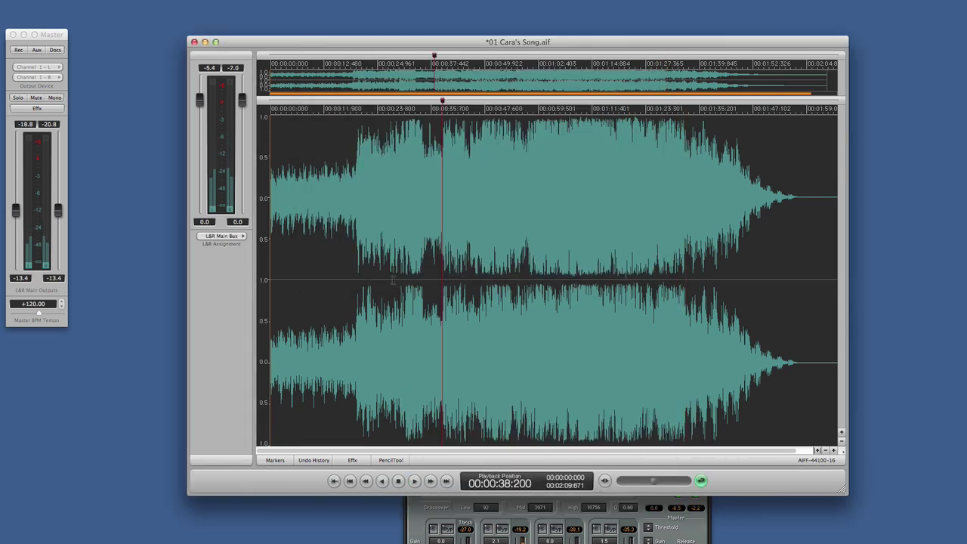
{"action": "left_click", "coordinate": [412, 513]}
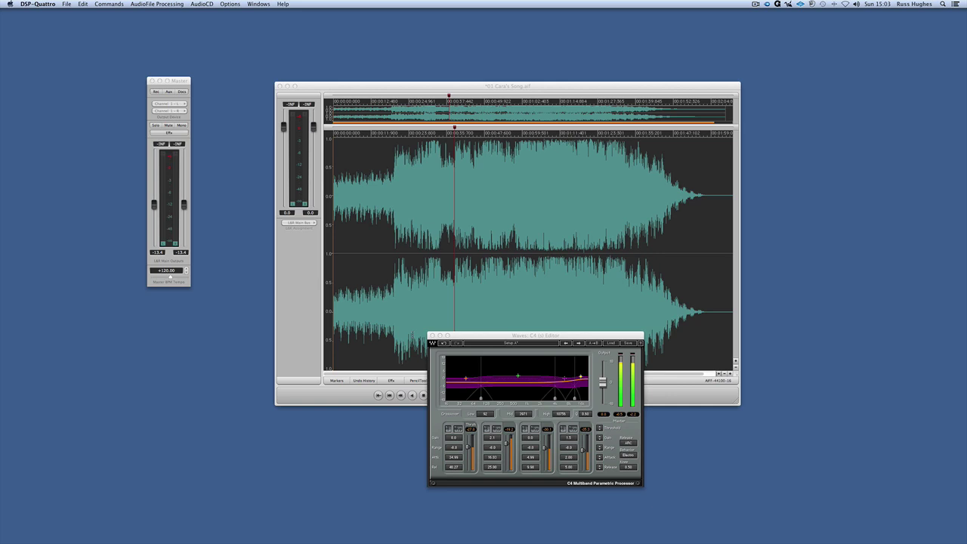
{"action": "key", "text": "super+w"}
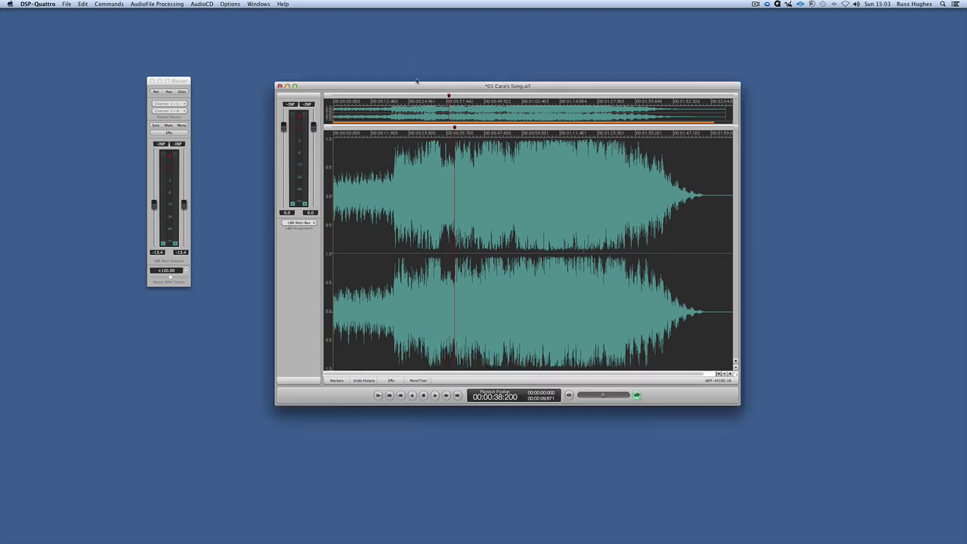
{"action": "left_click_drag", "start_coordinate": [416, 85], "coordinate": [402, 53]}
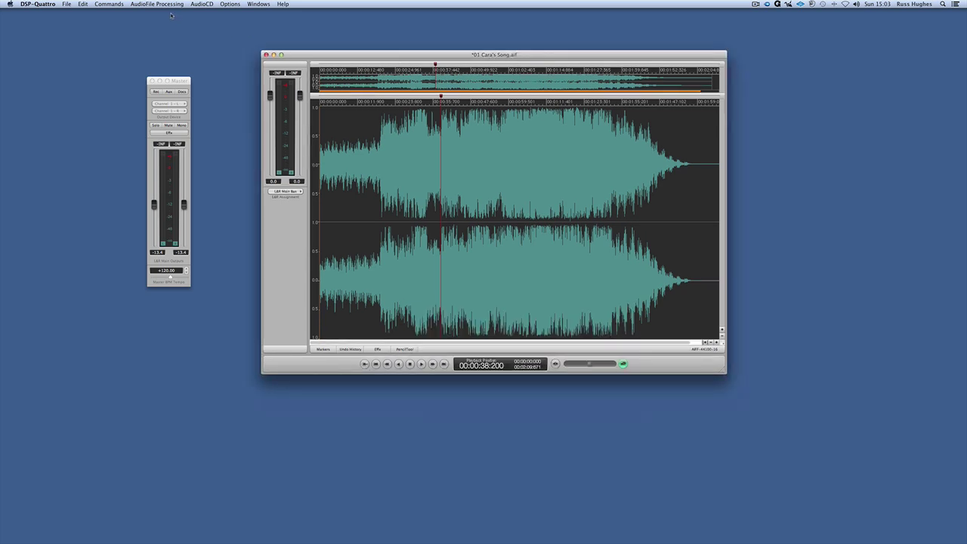
{"action": "left_click", "coordinate": [143, 4]}
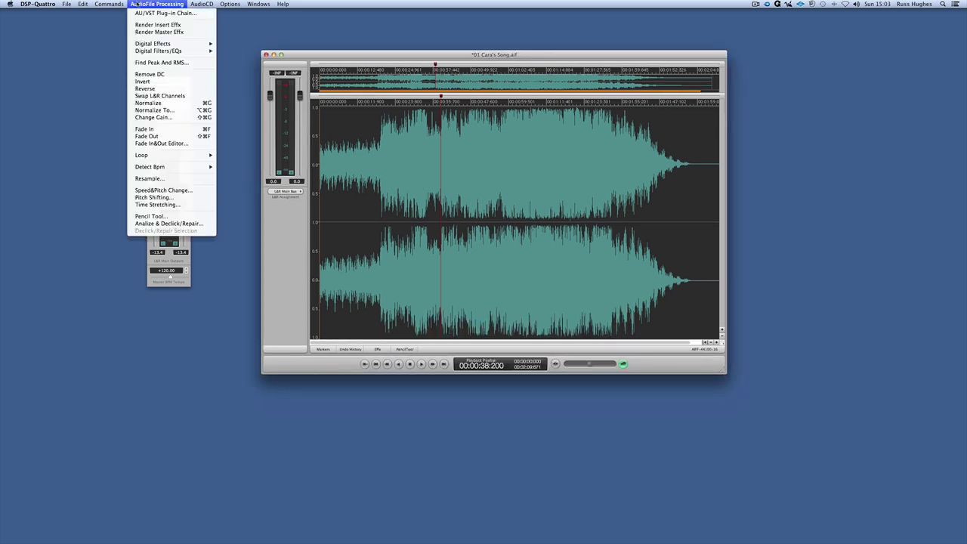
Step: Set the time-stretch destination length to 00:02:00 (129.60 BPM) and preview it
{"action": "left_click", "coordinate": [159, 205]}
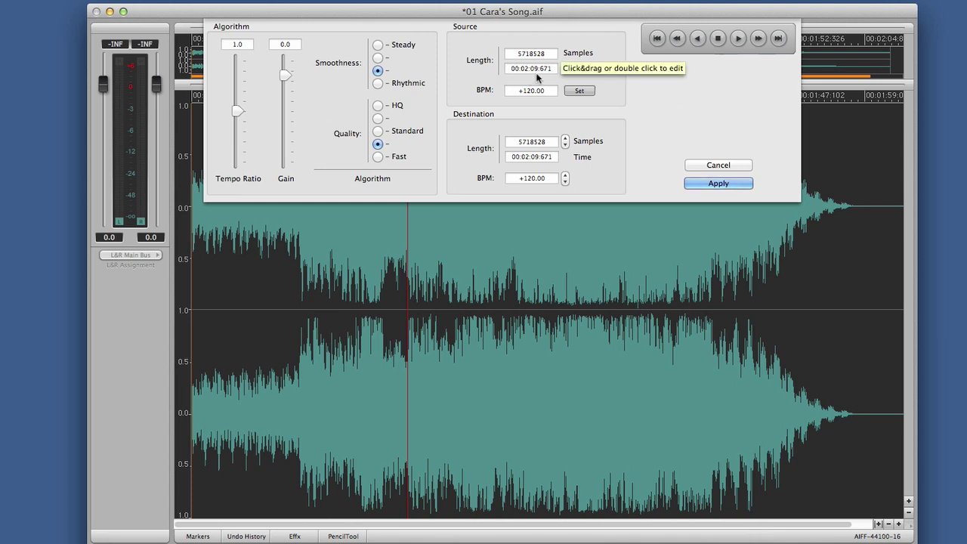
{"action": "key", "text": "space"}
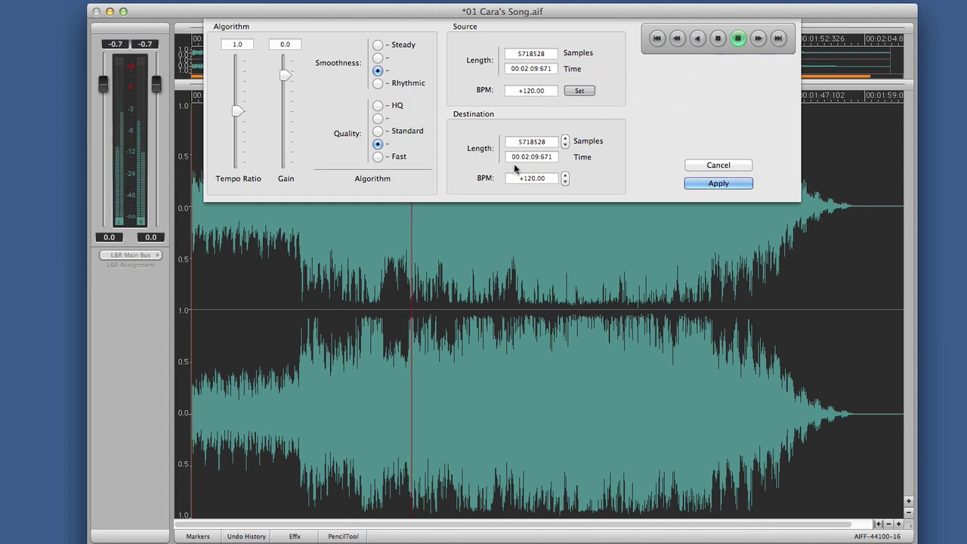
{"action": "left_click", "coordinate": [533, 157]}
{"action": "left_click", "coordinate": [571, 159]}
{"action": "type", "text": "00"}
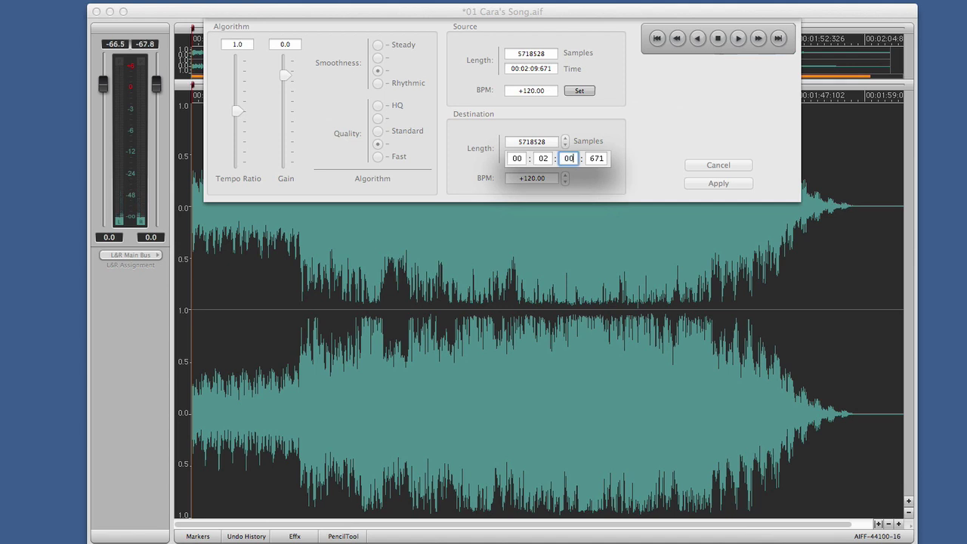
{"action": "key", "text": "Tab"}
{"action": "type", "text": "0"}
{"action": "key", "text": "Return"}
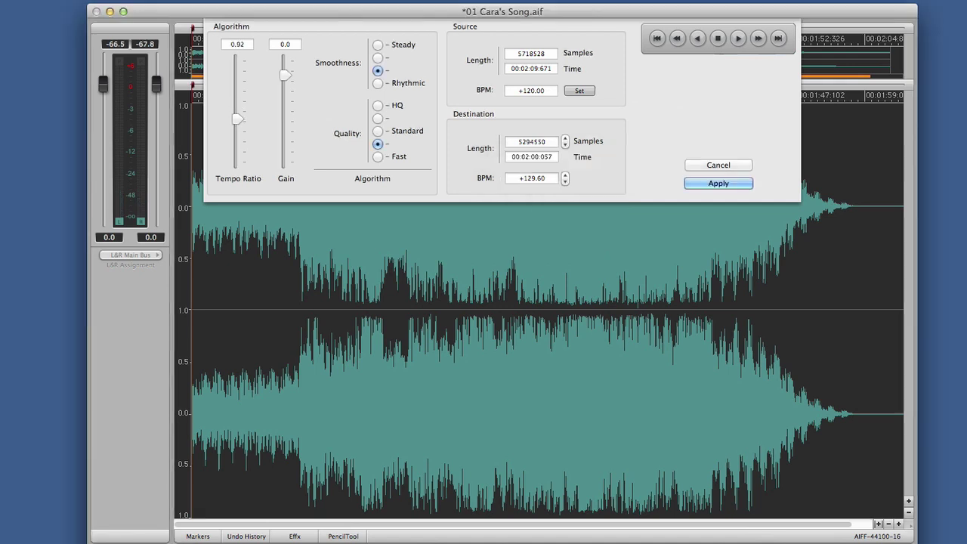
{"action": "key", "text": "space"}
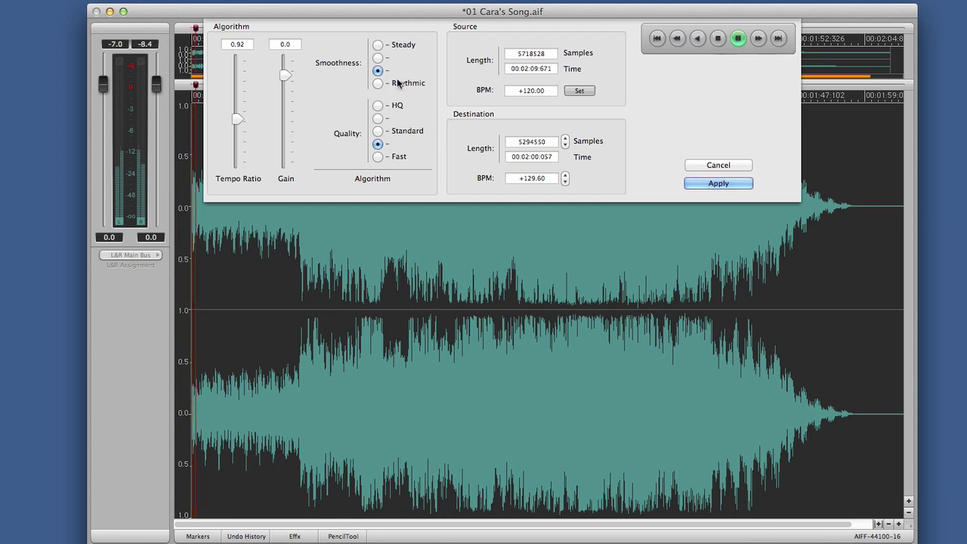
Step: Compare Rhythmic vs Steady smoothness and Standard vs higher quality, then cancel the stretch
{"action": "left_click", "coordinate": [378, 131]}
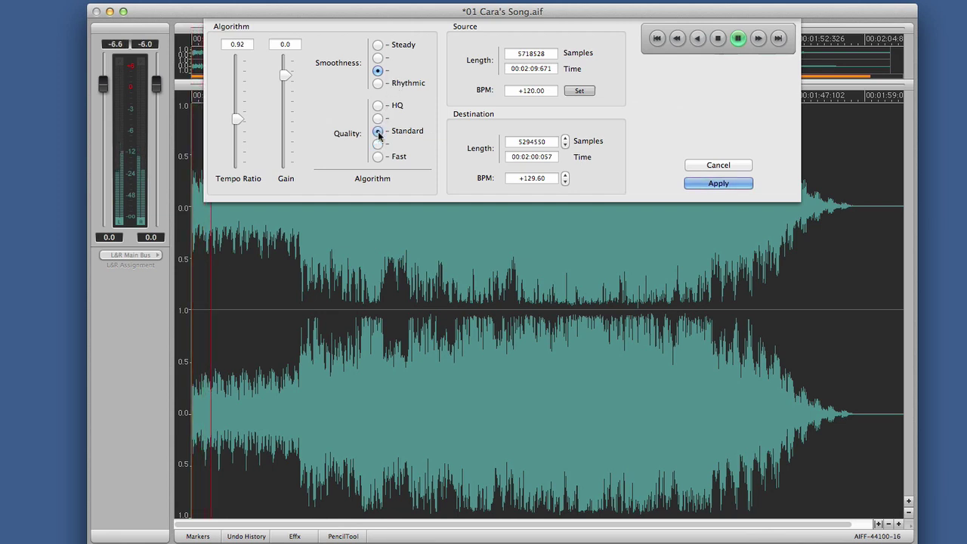
{"action": "left_click", "coordinate": [377, 86]}
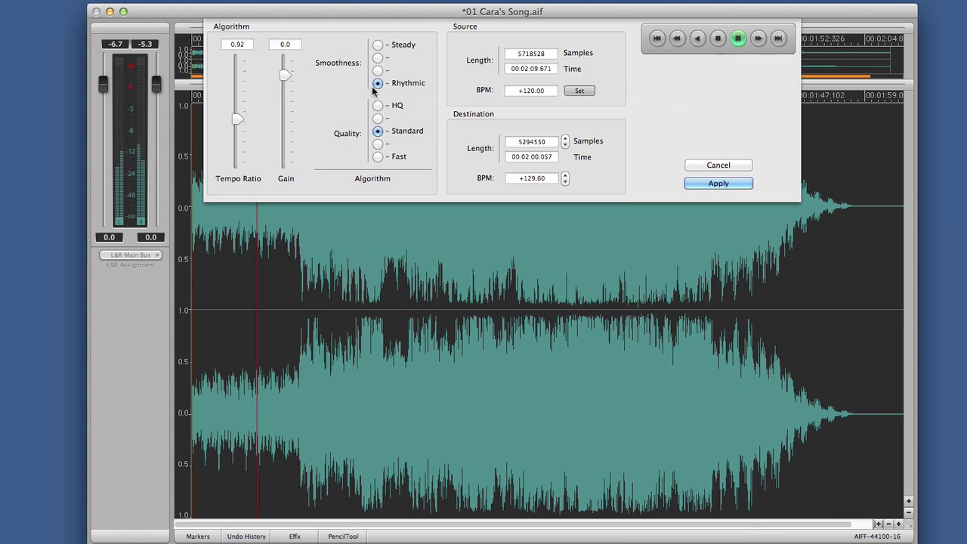
{"action": "left_click", "coordinate": [377, 45]}
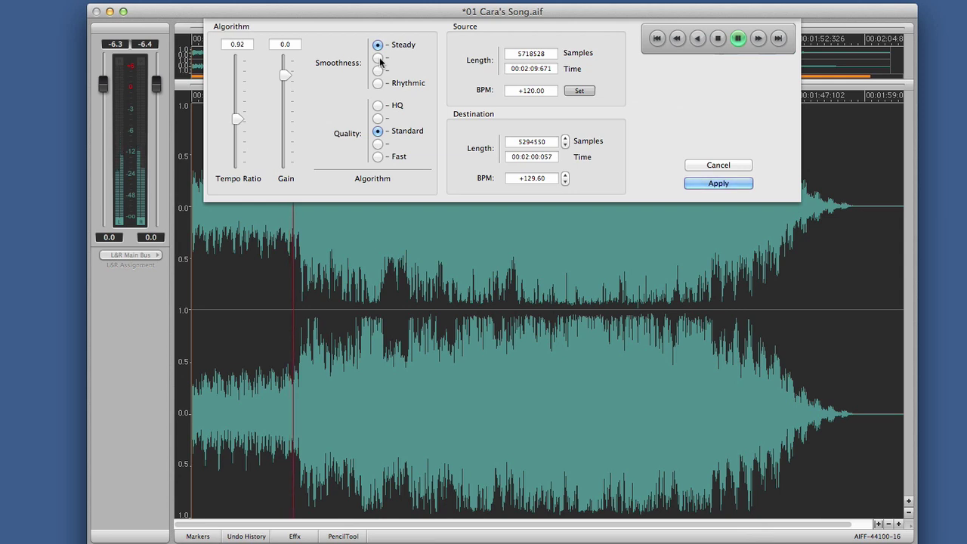
{"action": "left_click", "coordinate": [378, 83]}
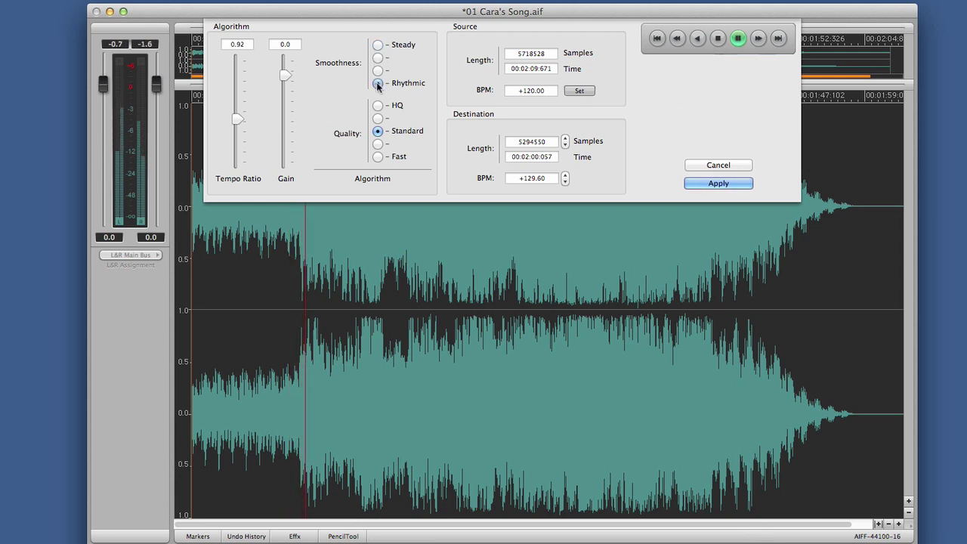
{"action": "left_click", "coordinate": [378, 119]}
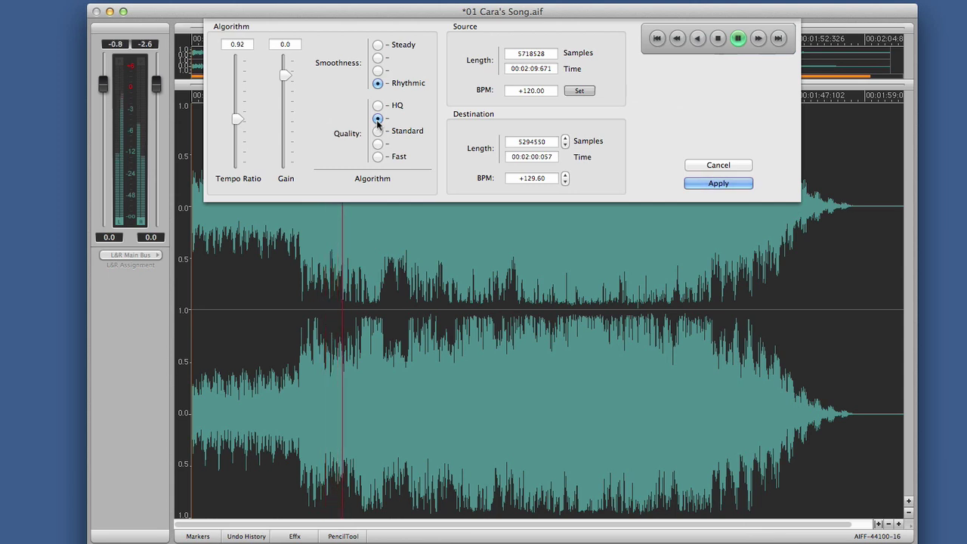
{"action": "left_click", "coordinate": [378, 130]}
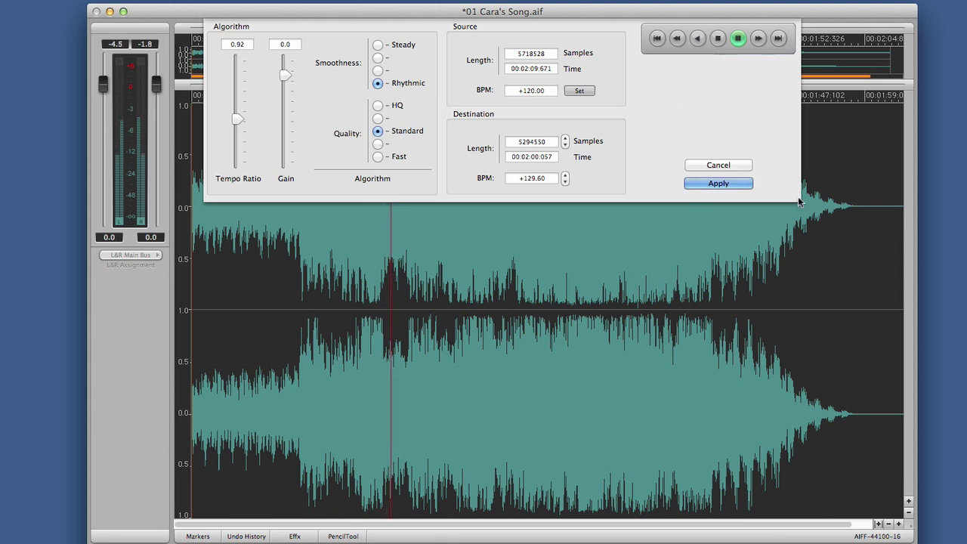
{"action": "left_click", "coordinate": [735, 166]}
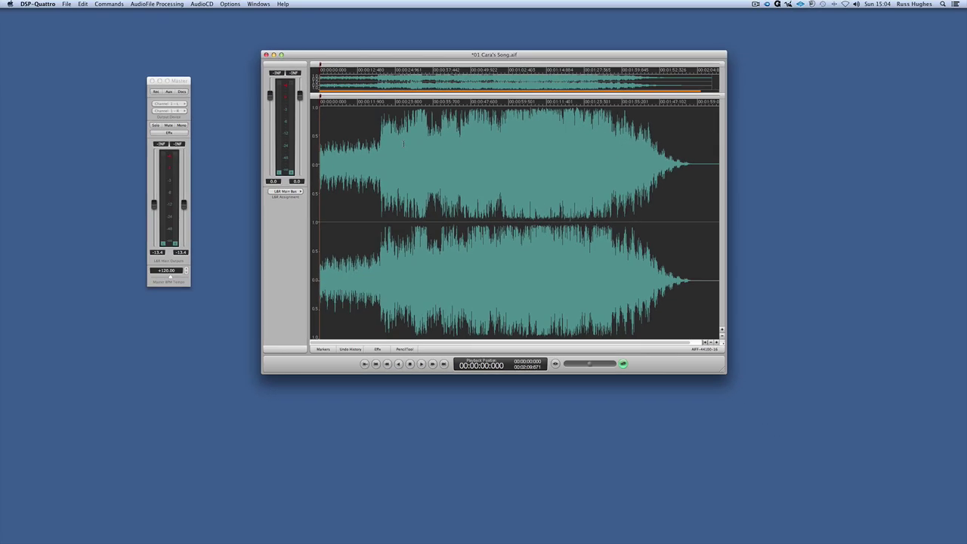
Step: Open the Pencil Tool, zoom in, and stop playback at the spot near 2.55 seconds
{"action": "left_click", "coordinate": [155, 4]}
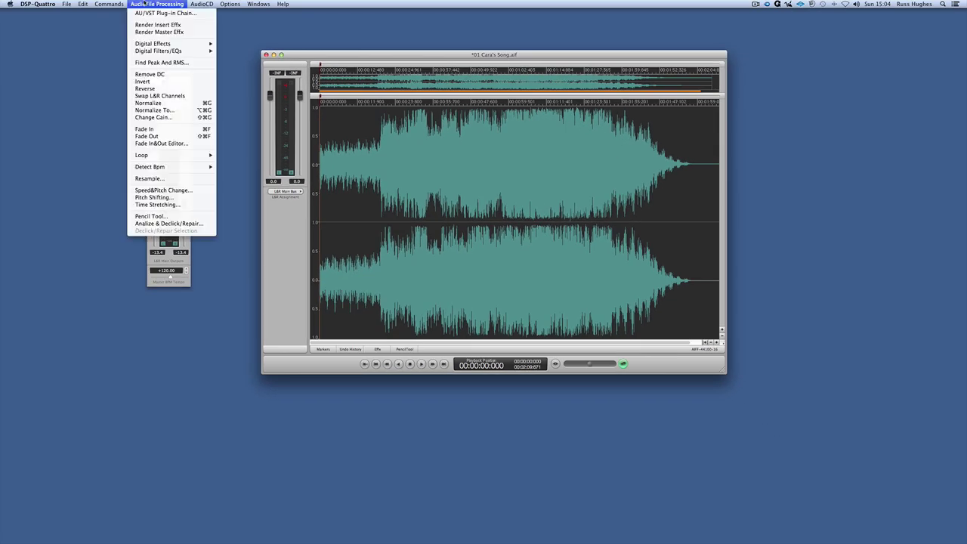
{"action": "left_click", "coordinate": [155, 189]}
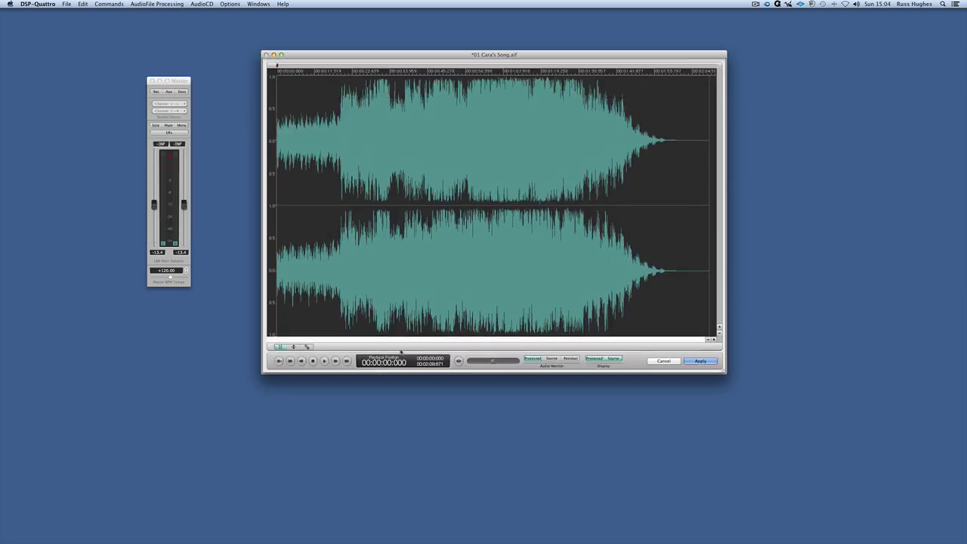
{"action": "left_click", "coordinate": [307, 346]}
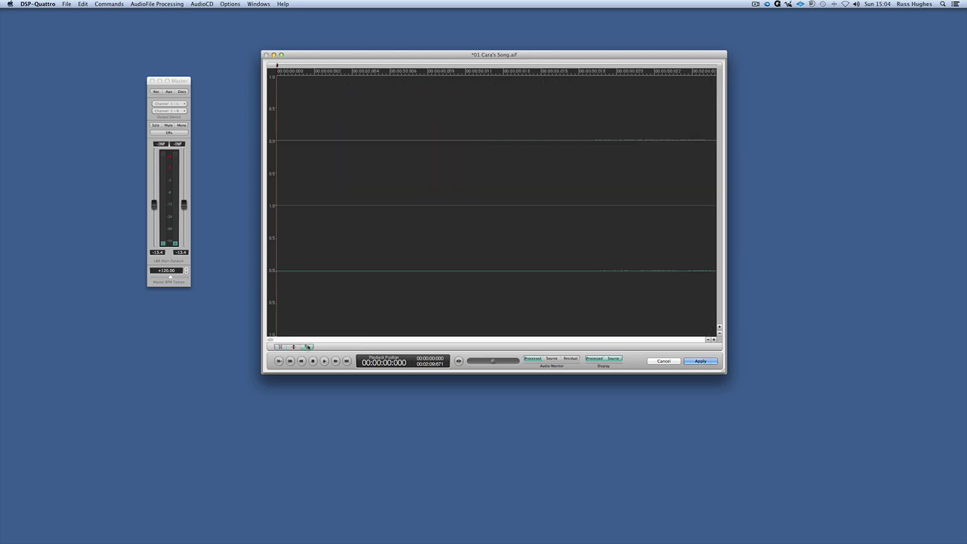
{"action": "key", "text": "space"}
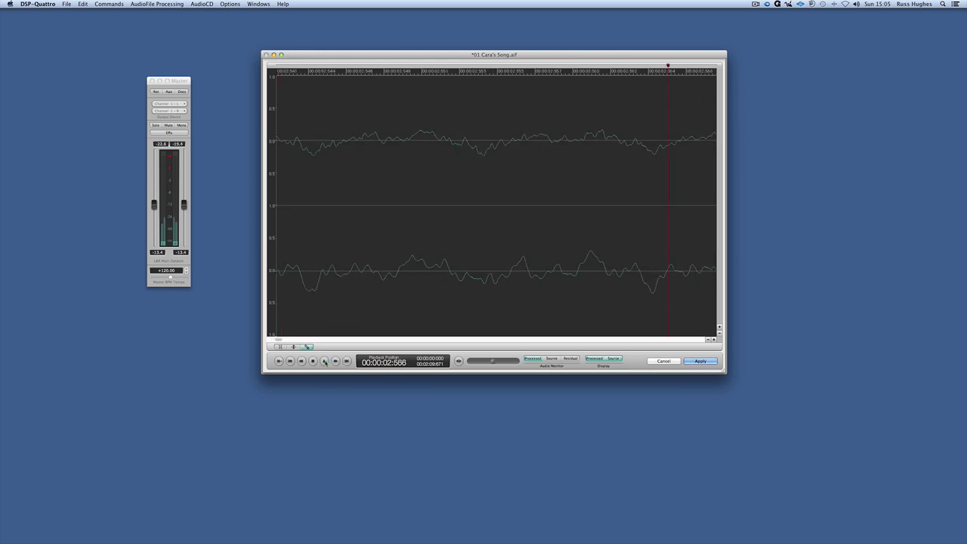
{"action": "key", "text": "space"}
Step: Draw a tall spike and a small one beside it on the top channel, then apply
{"action": "mouse_move", "coordinate": [414, 136]}
{"action": "left_mouse_down"}
{"action": "mouse_move", "coordinate": [425, 75]}
{"action": "mouse_move", "coordinate": [430, 135]}
{"action": "mouse_move", "coordinate": [416, 109]}
{"action": "mouse_move", "coordinate": [423, 99]}
{"action": "mouse_move", "coordinate": [439, 140]}
{"action": "left_mouse_up"}
{"action": "left_click", "coordinate": [431, 142]}
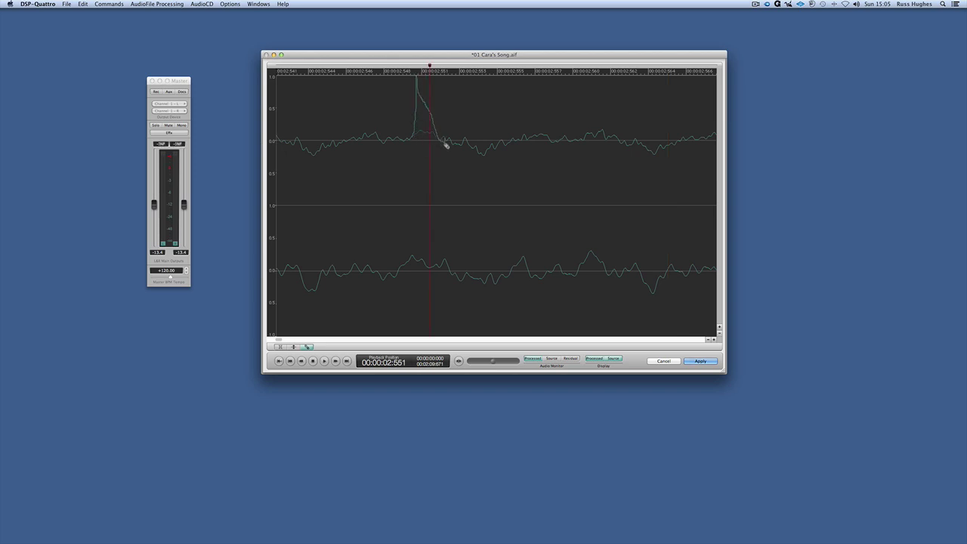
{"action": "left_click", "coordinate": [445, 144]}
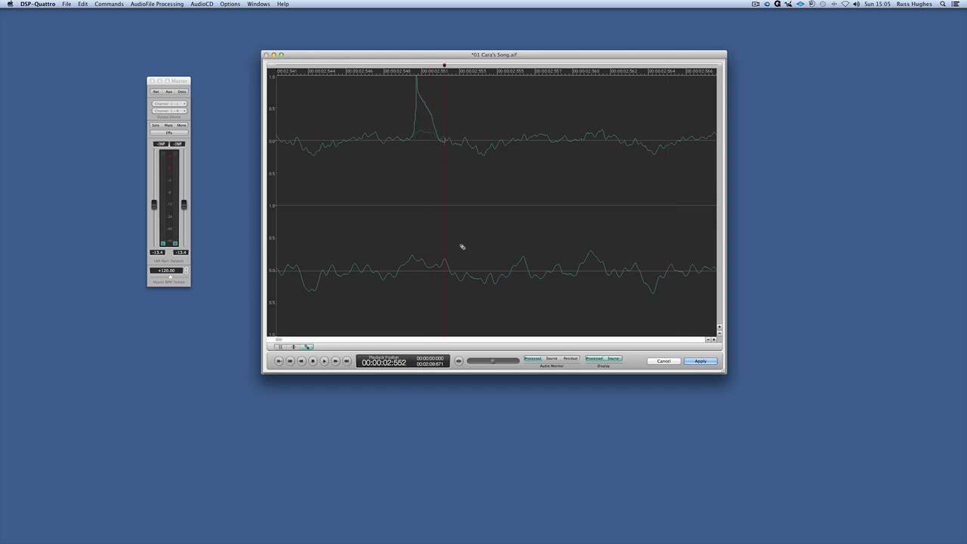
{"action": "left_click", "coordinate": [700, 361]}
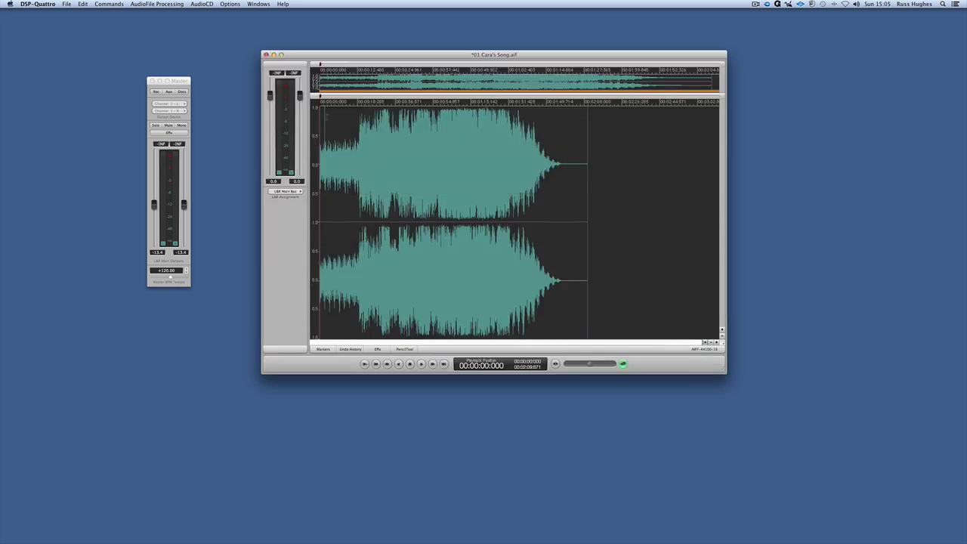
Step: Zoom into the first seconds of Cara's Song and play back the drawn click
{"action": "scroll", "coordinate": [320, 128], "scroll_direction": "up", "scroll_amount": 5}
{"action": "scroll", "coordinate": [320, 128], "scroll_direction": "up", "scroll_amount": 5}
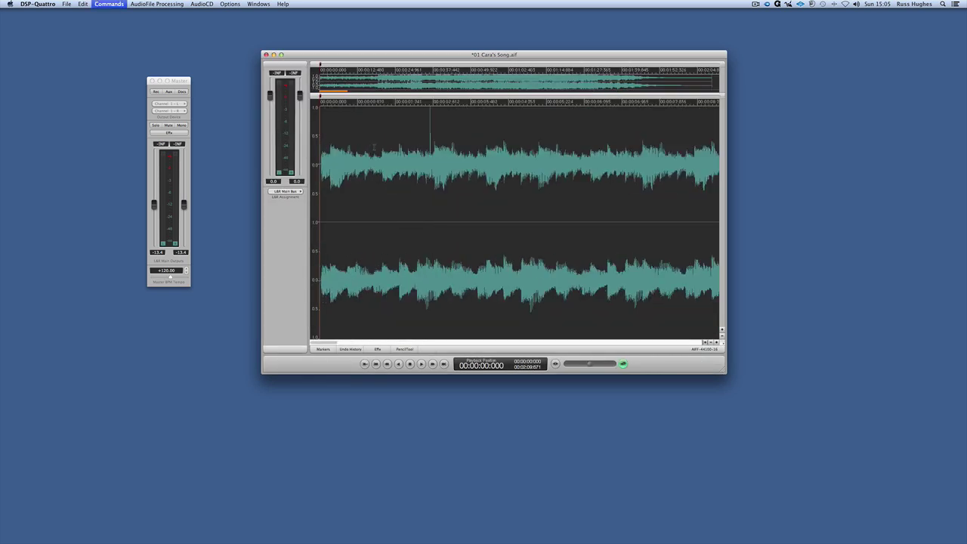
{"action": "scroll", "coordinate": [319, 128], "scroll_direction": "up", "scroll_amount": 5}
{"action": "key", "text": "space"}
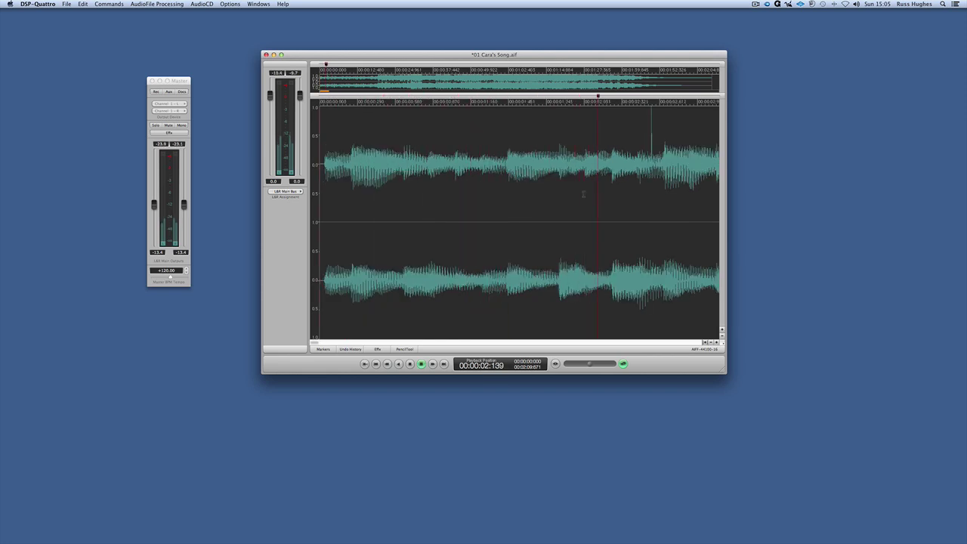
{"action": "key", "text": "space"}
Step: Apply a Pencil Tool pass to the marked region, replay it, and place the playhead near 0:02.3
{"action": "left_click", "coordinate": [109, 4]}
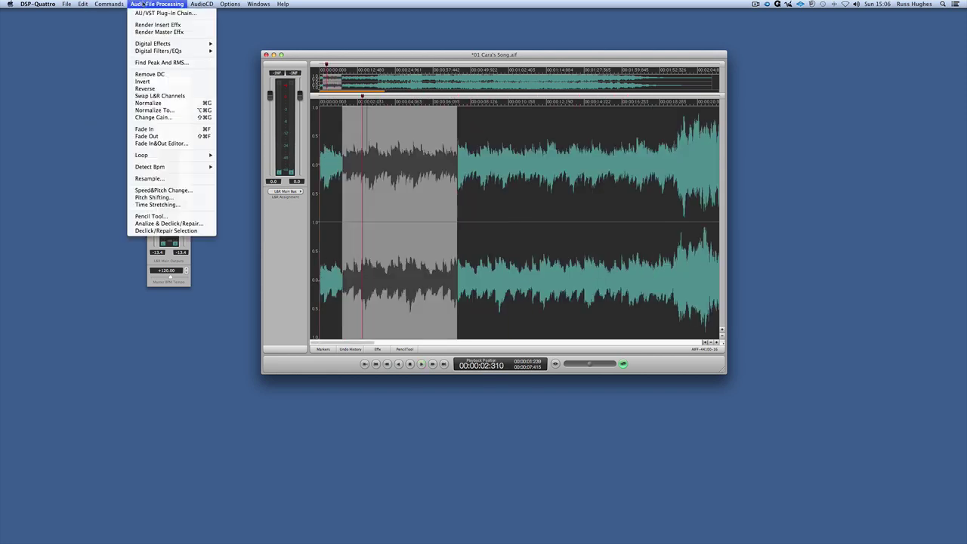
{"action": "left_click", "coordinate": [164, 217]}
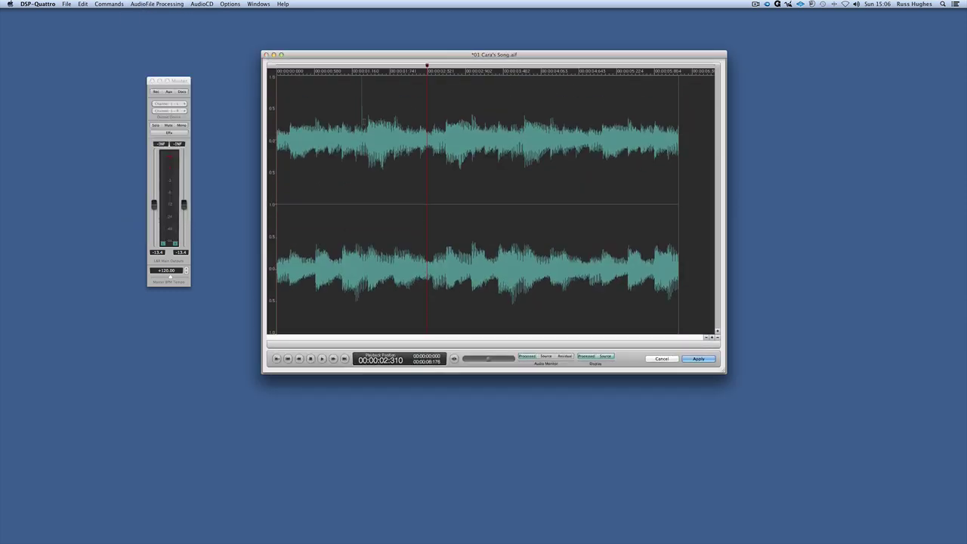
{"action": "left_click", "coordinate": [356, 212]}
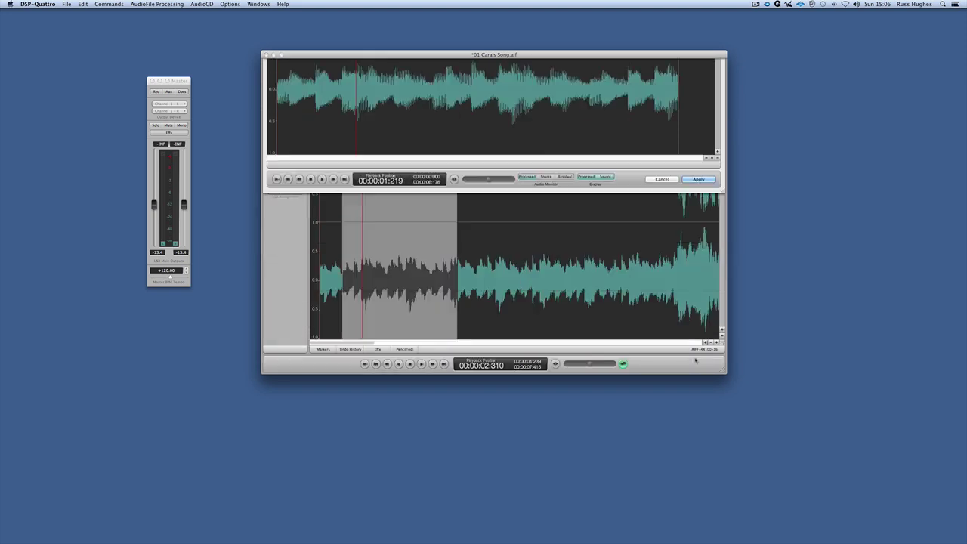
{"action": "key", "text": "space"}
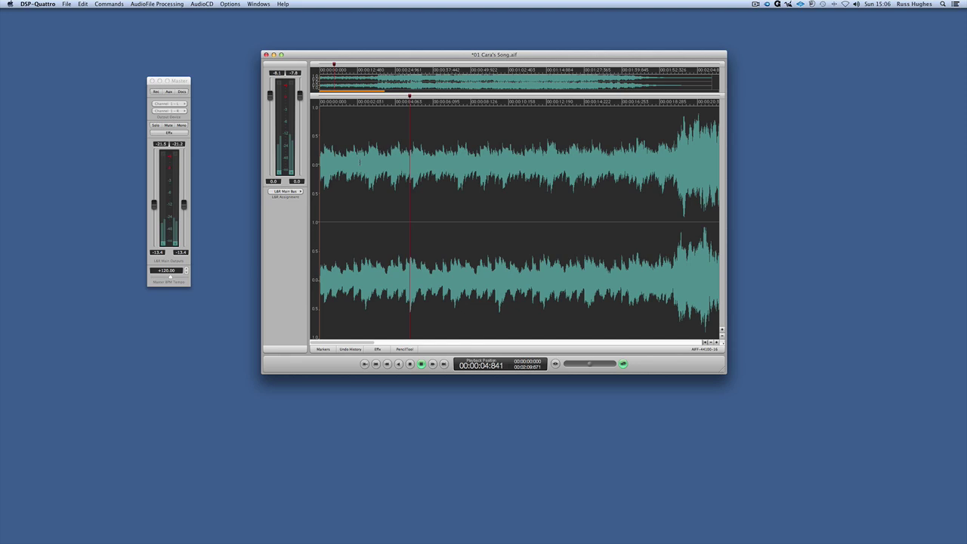
{"action": "key", "text": "space"}
{"action": "key", "text": "super+z"}
{"action": "key", "text": "super+shift+z"}
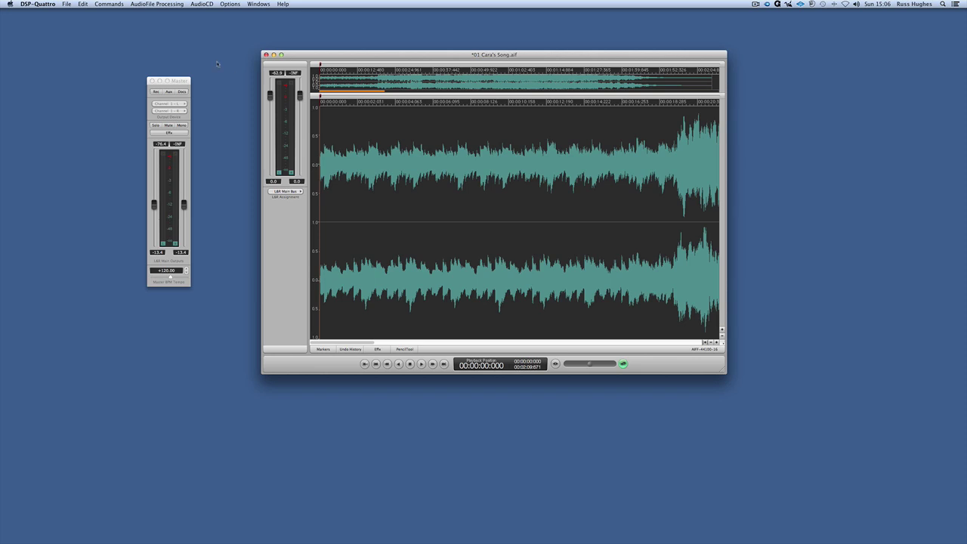
{"action": "left_click", "coordinate": [361, 136]}
Step: Run Analize & Declick/Repair on Cara's Song and preview the declicked audio
{"action": "left_click", "coordinate": [106, 4]}
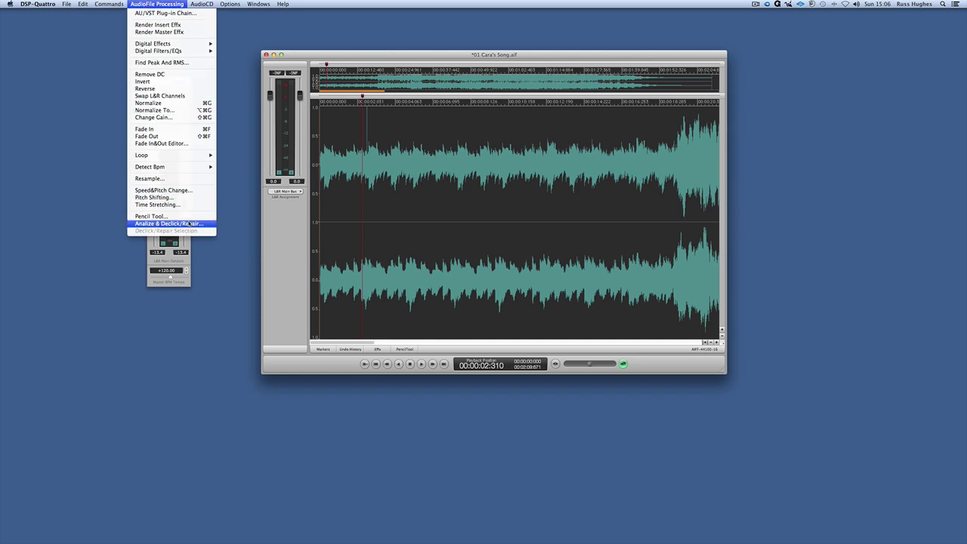
{"action": "left_click", "coordinate": [189, 224]}
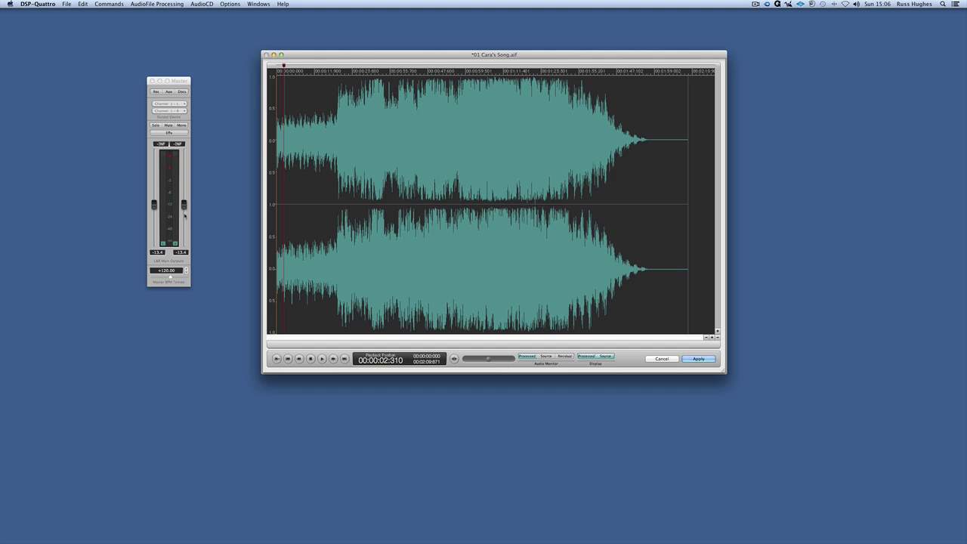
{"action": "key", "text": "space"}
{"action": "key", "text": "space"}
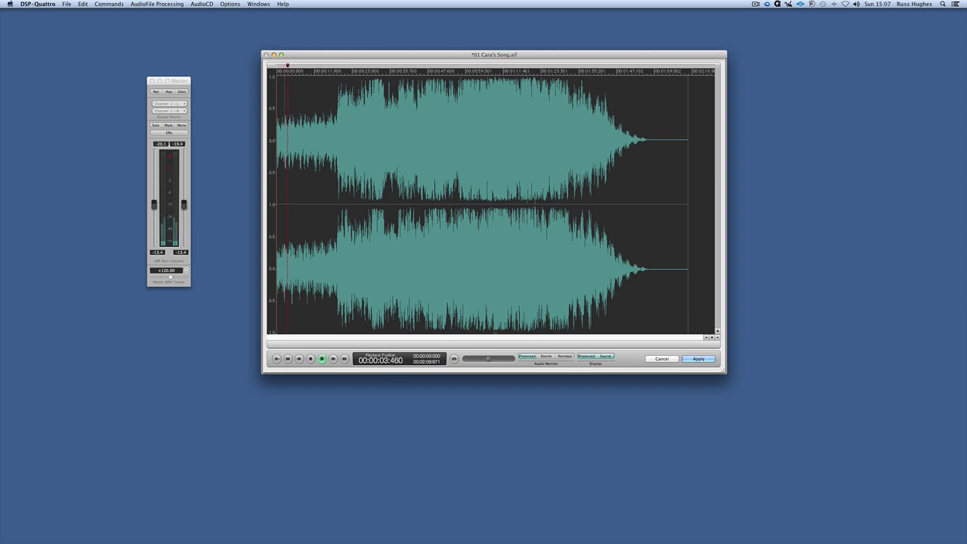
{"action": "key", "text": "space"}
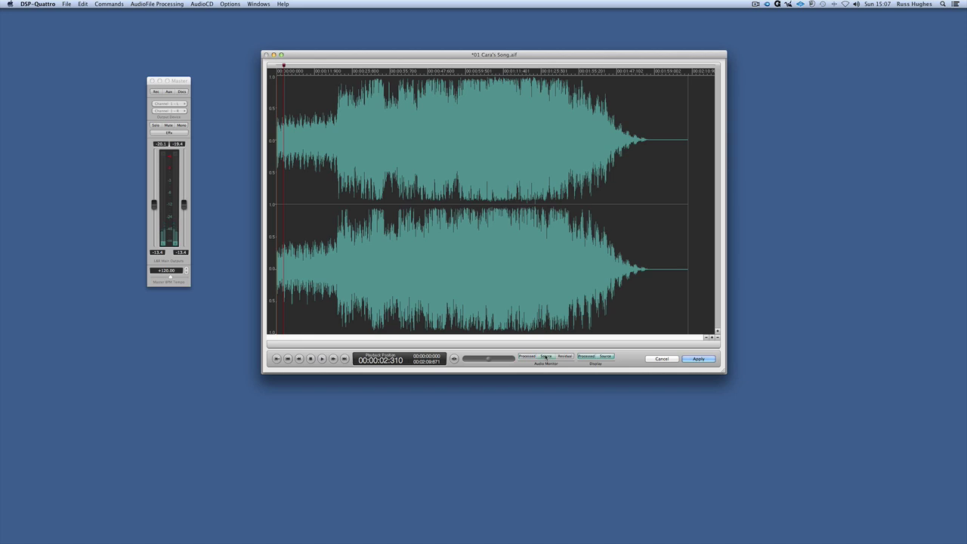
{"action": "key", "text": "space"}
{"action": "key", "text": "space"}
{"action": "key", "text": "space"}
{"action": "key", "text": "space"}
Step: Raise the master output level and restart the declick preview
{"action": "left_click", "coordinate": [183, 195]}
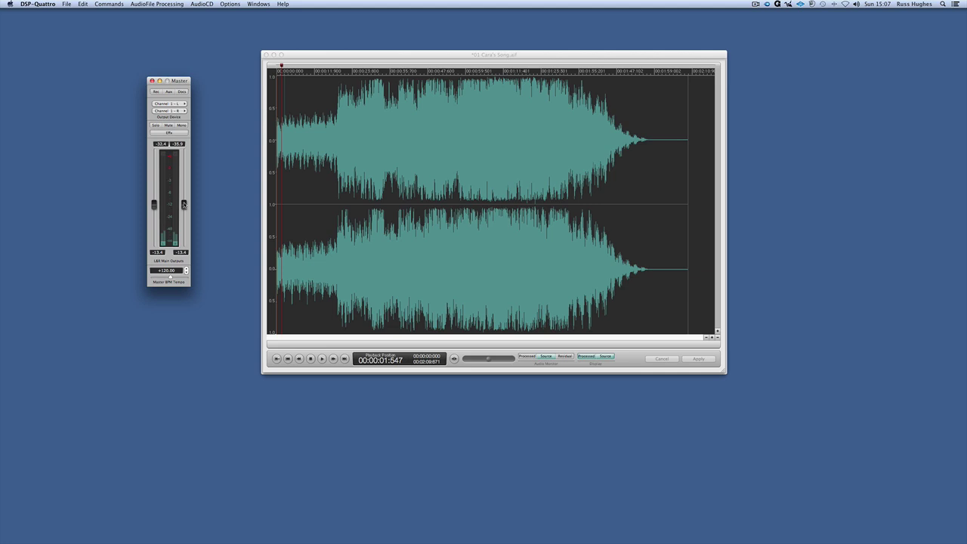
{"action": "left_click_drag", "start_coordinate": [183, 204], "coordinate": [184, 198]}
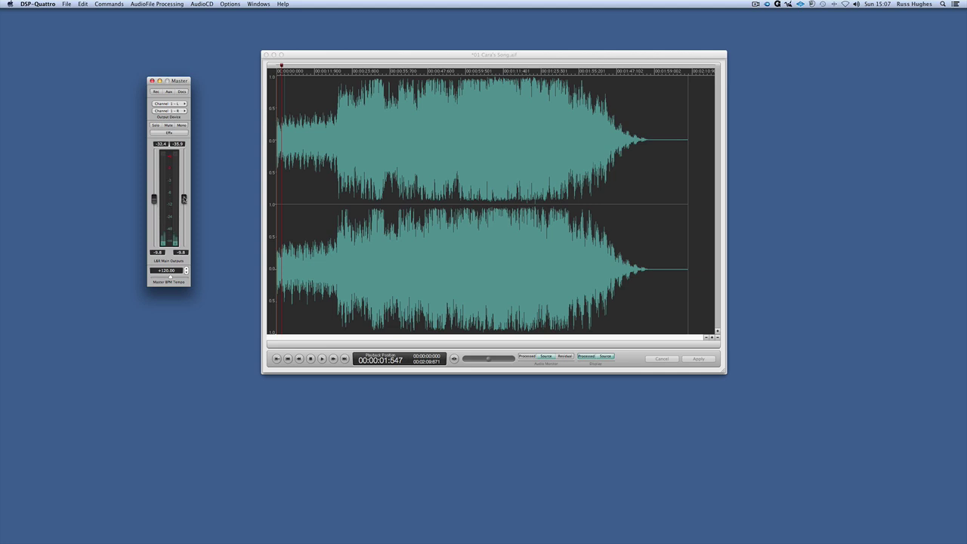
{"action": "left_click", "coordinate": [327, 59]}
{"action": "key", "text": "space"}
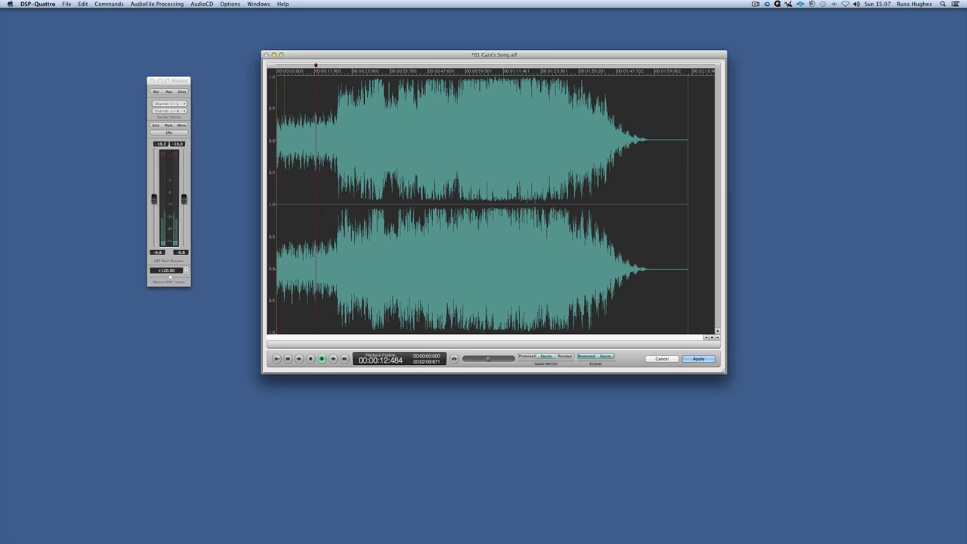
Step: Compare Residual, Source and Processed audio and waveforms, then apply the declick to Cara's Song
{"action": "left_click", "coordinate": [568, 355]}
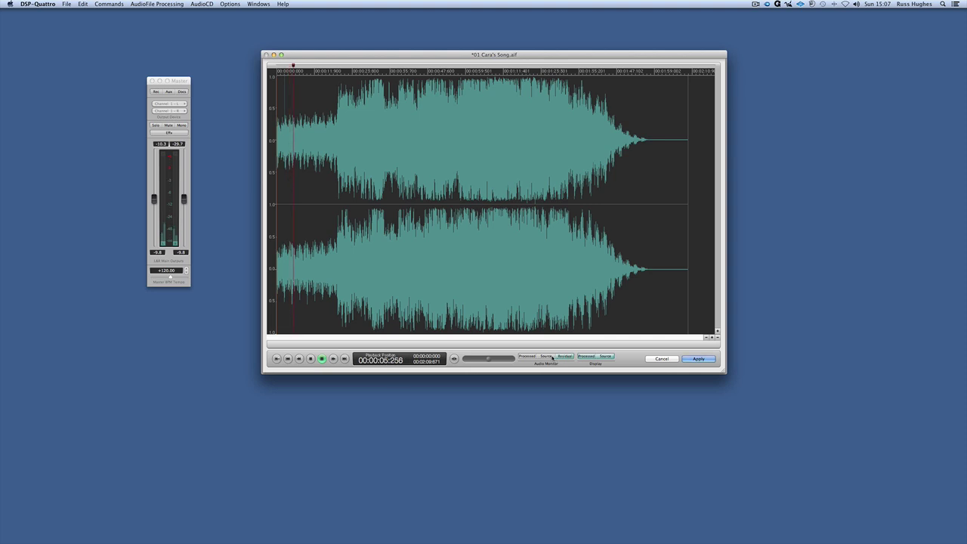
{"action": "left_click", "coordinate": [551, 356]}
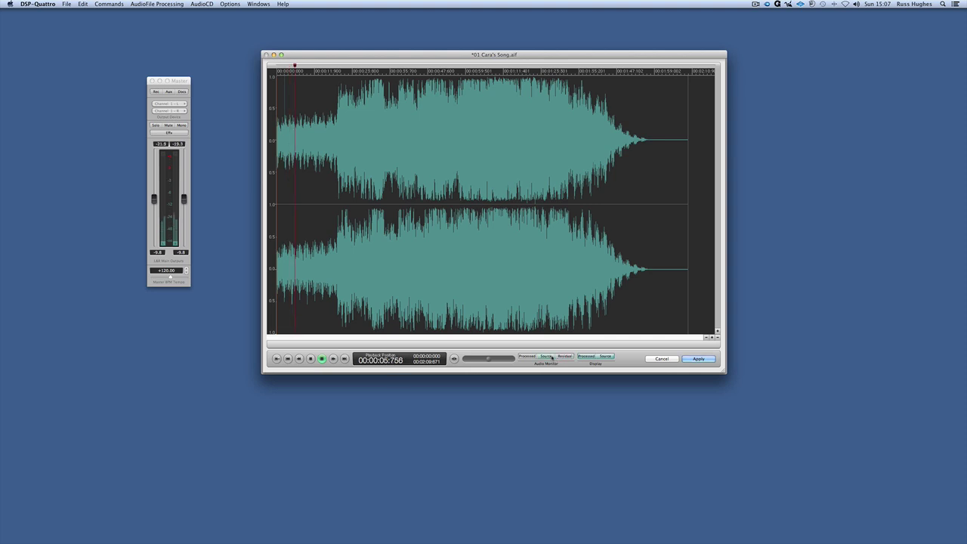
{"action": "left_click", "coordinate": [592, 356]}
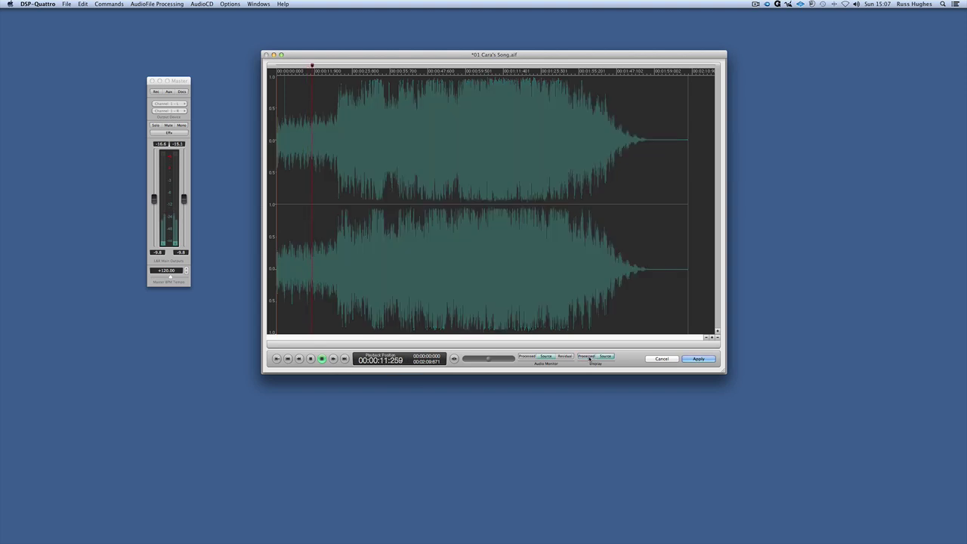
{"action": "left_click", "coordinate": [607, 356]}
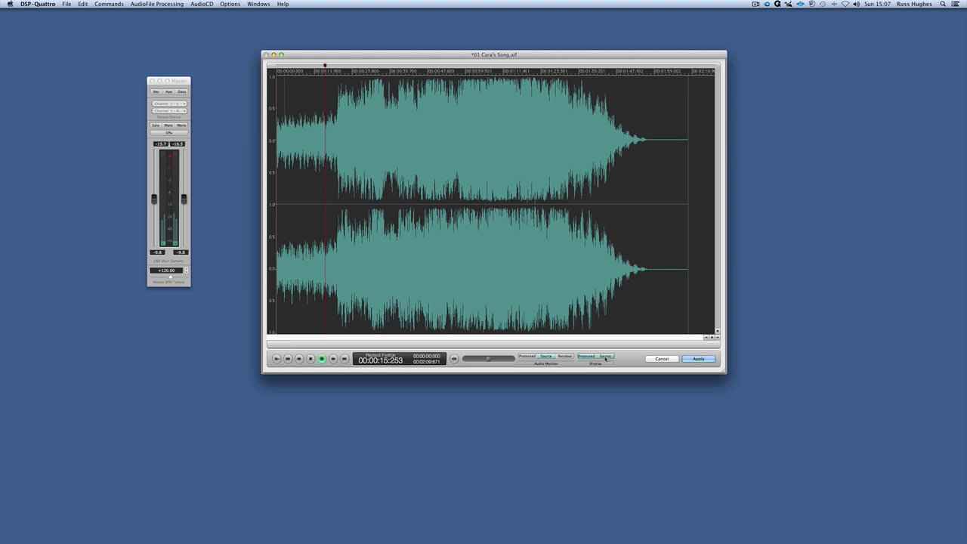
{"action": "left_click", "coordinate": [588, 357]}
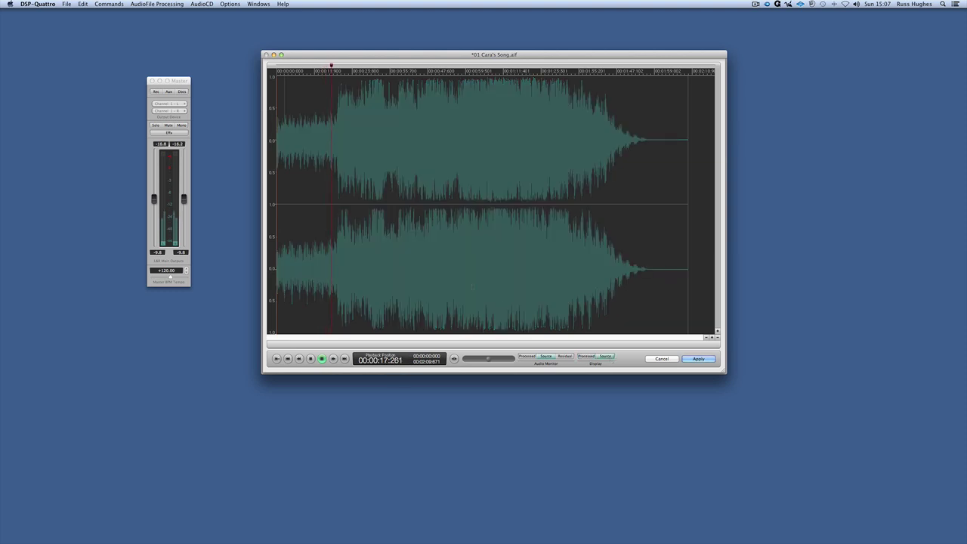
{"action": "left_click", "coordinate": [588, 357]}
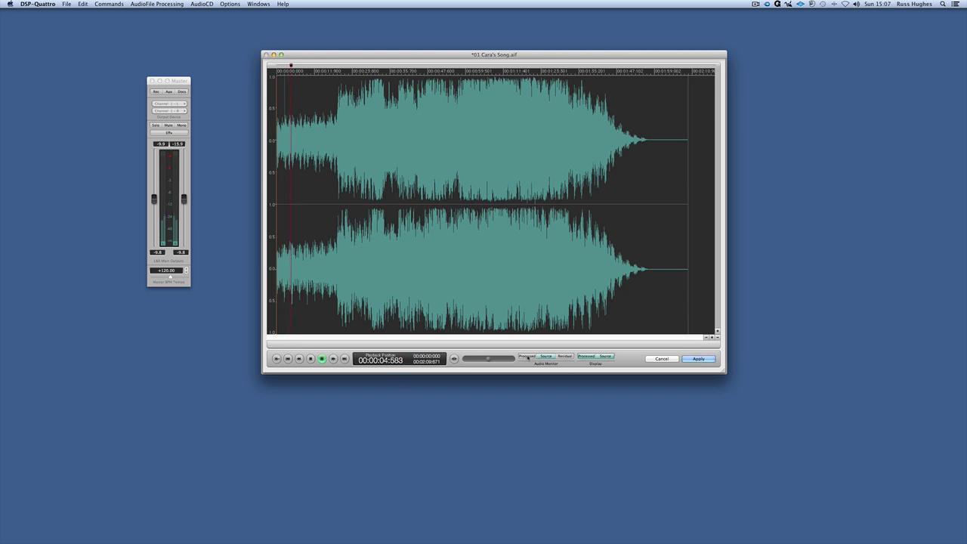
{"action": "left_click", "coordinate": [527, 356]}
{"action": "left_click", "coordinate": [698, 359]}
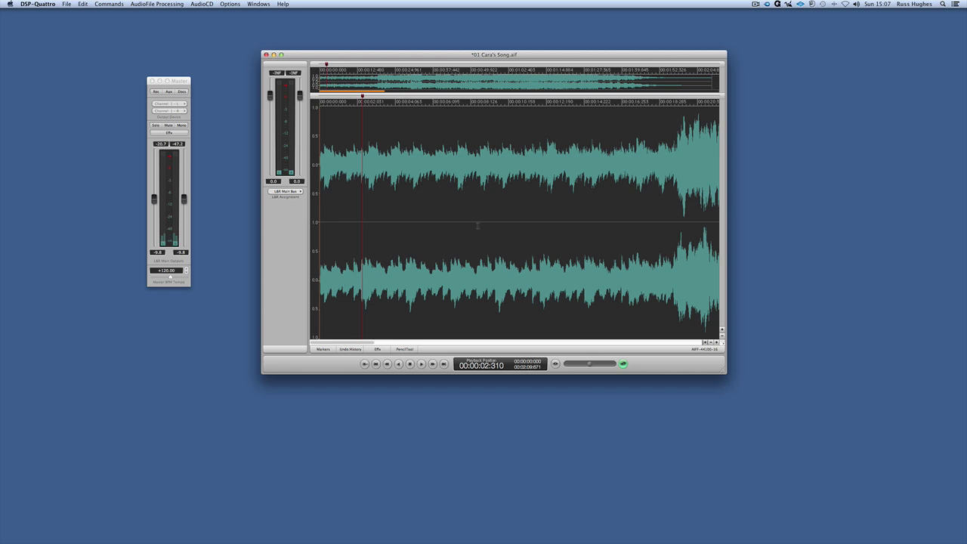
Step: Close Cara's Song and browse to Samples > Loops > Loop Loft Loops in the Open dialog
{"action": "left_click", "coordinate": [266, 54]}
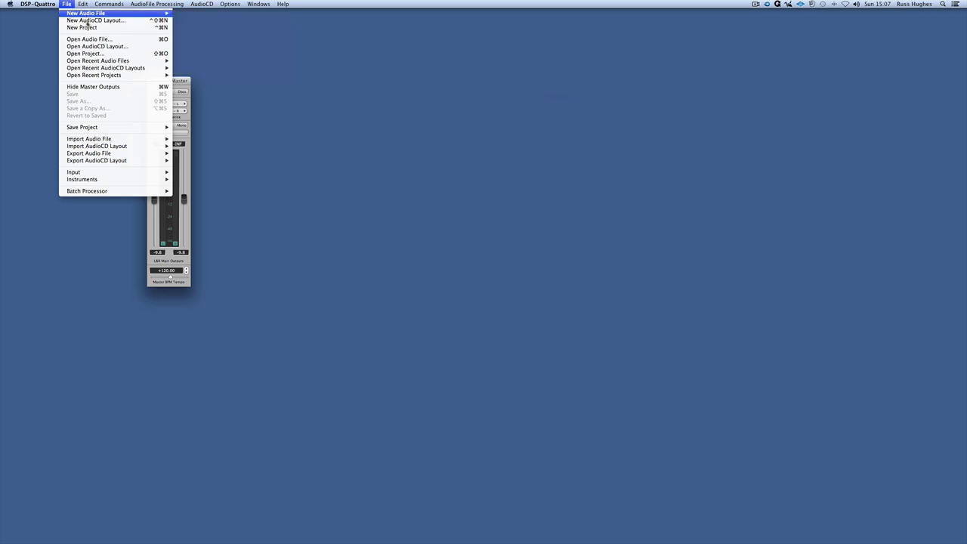
{"action": "left_click", "coordinate": [95, 39]}
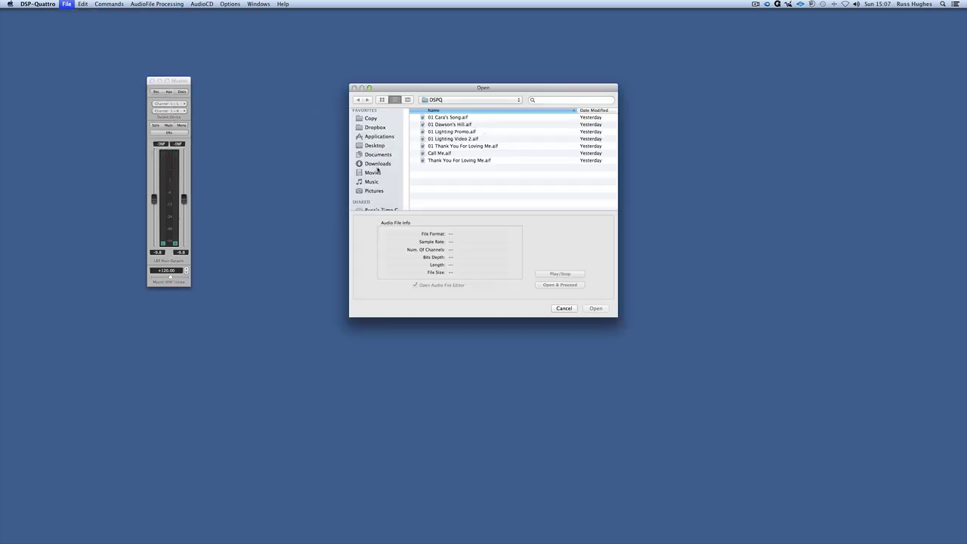
{"action": "scroll", "coordinate": [378, 171], "scroll_direction": "down", "scroll_amount": 5}
{"action": "left_click", "coordinate": [387, 142]}
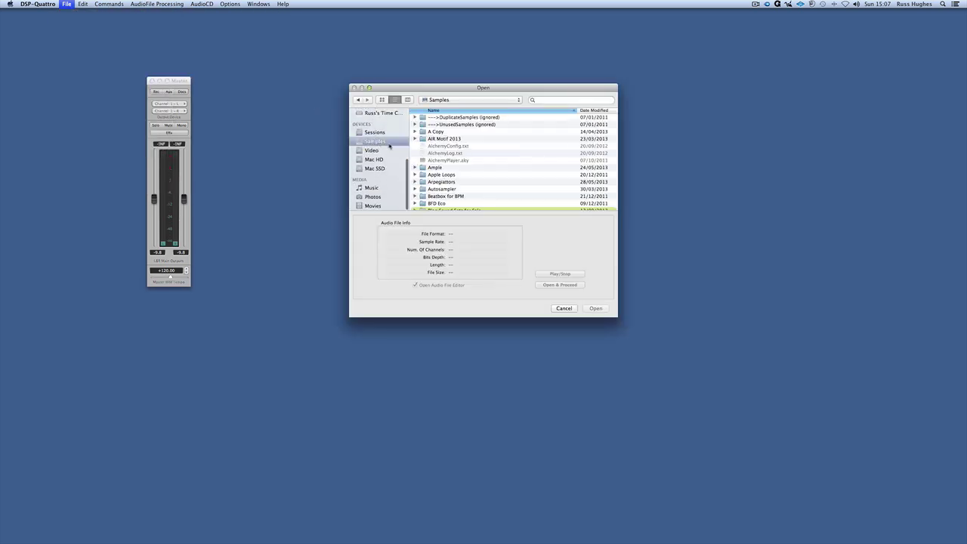
{"action": "scroll", "coordinate": [434, 169], "scroll_direction": "down", "scroll_amount": 5}
{"action": "scroll", "coordinate": [433, 169], "scroll_direction": "down", "scroll_amount": 10}
{"action": "scroll", "coordinate": [433, 169], "scroll_direction": "down", "scroll_amount": 10}
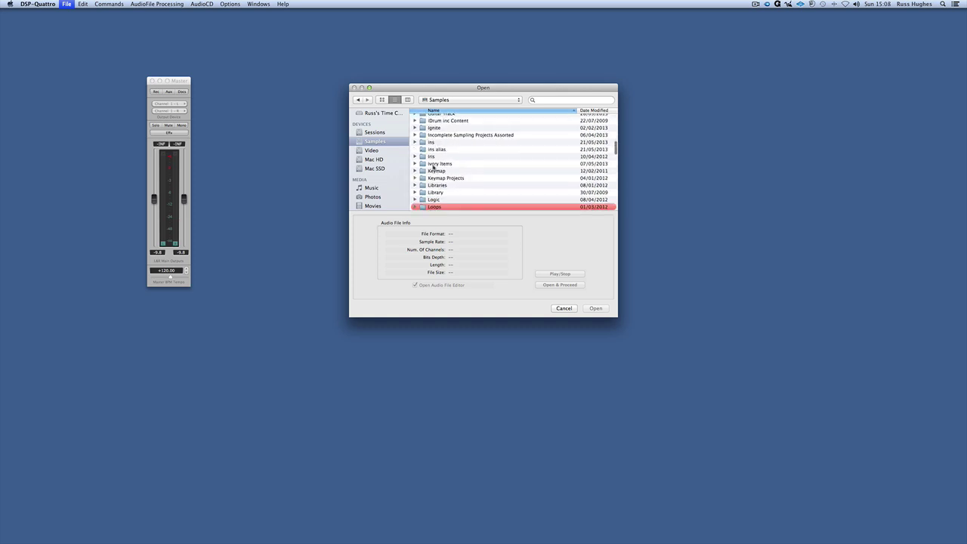
{"action": "scroll", "coordinate": [434, 171], "scroll_direction": "down", "scroll_amount": 5}
{"action": "double_click", "coordinate": [425, 172]}
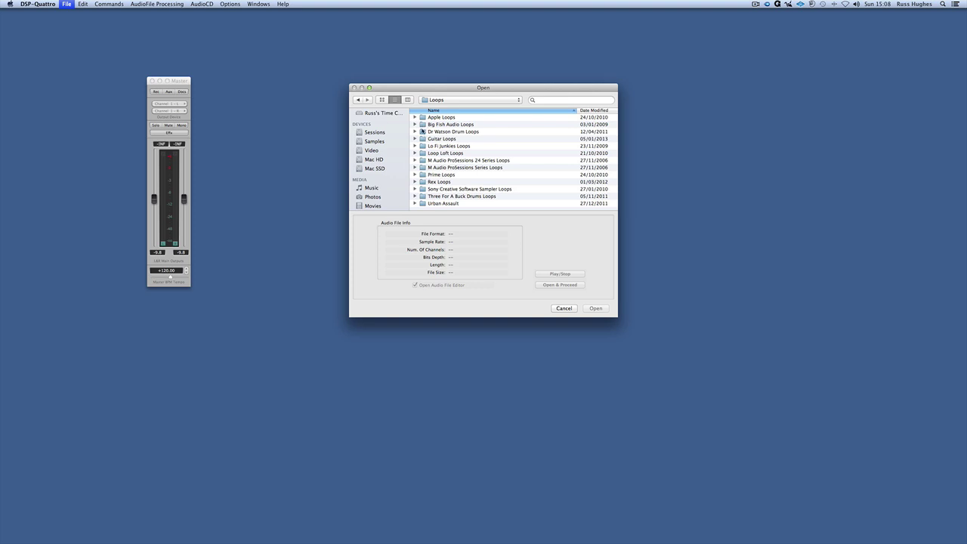
{"action": "double_click", "coordinate": [424, 153]}
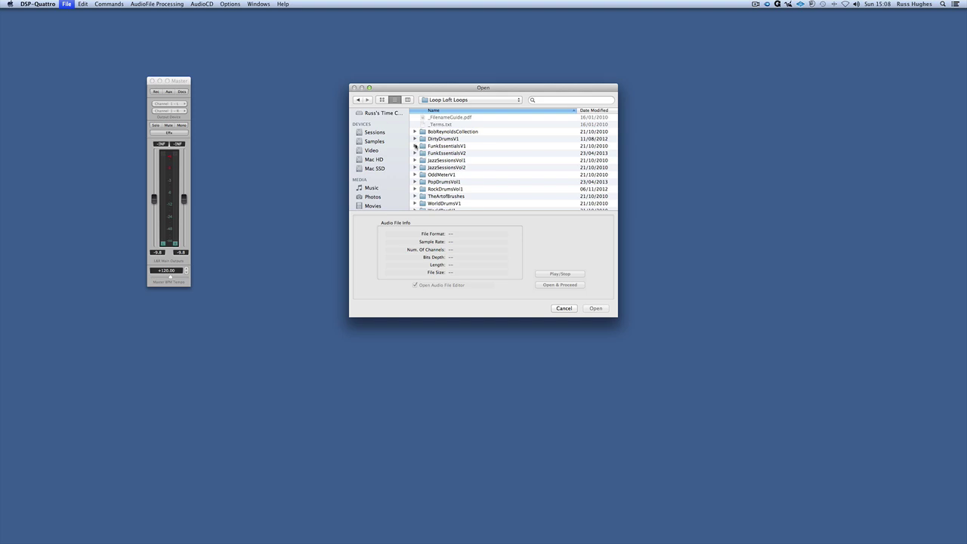
Step: Quick Look 118_SN_HH_1A.aiff and 132_SN_HH_1.aiff, then select 118_SN_HH_1A.aiff
{"action": "left_click", "coordinate": [414, 146]}
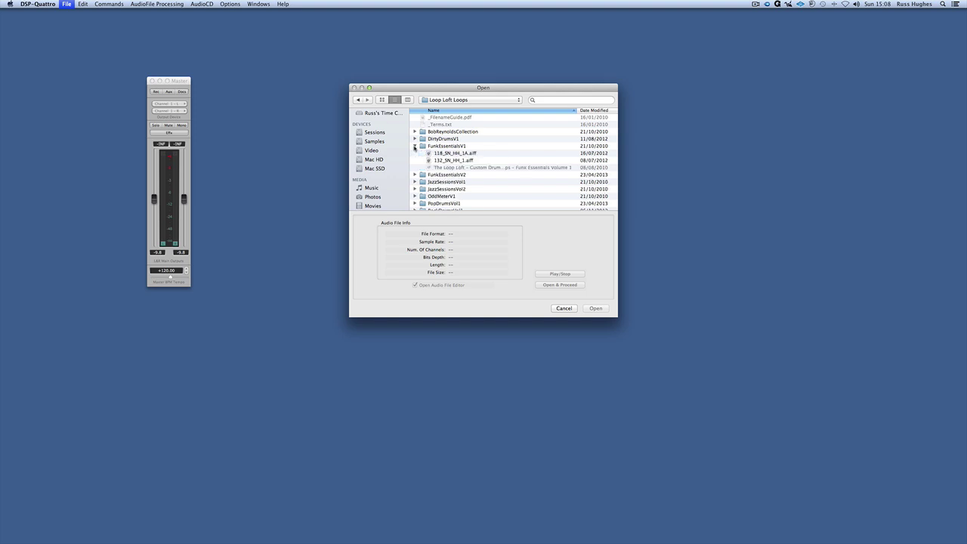
{"action": "left_click", "coordinate": [445, 153]}
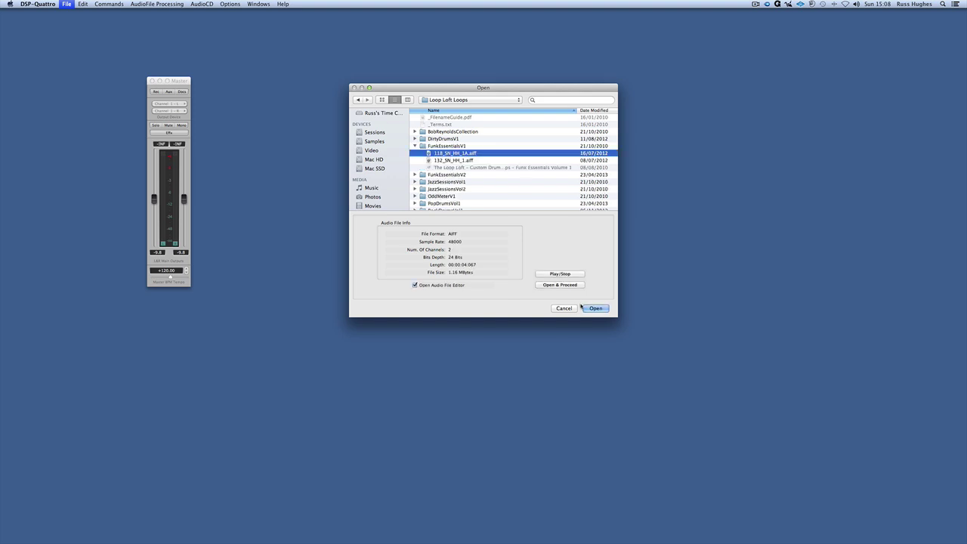
{"action": "key", "text": "space"}
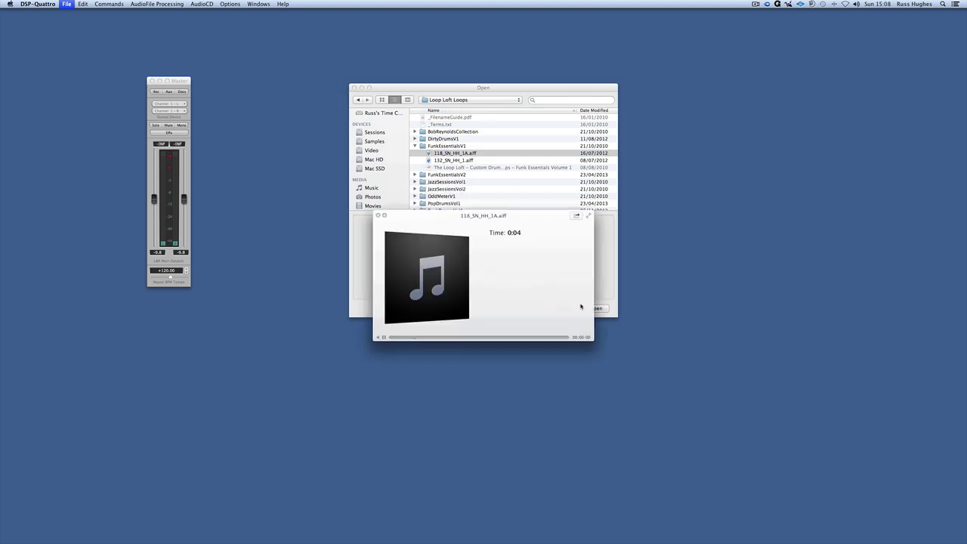
{"action": "key", "text": "space"}
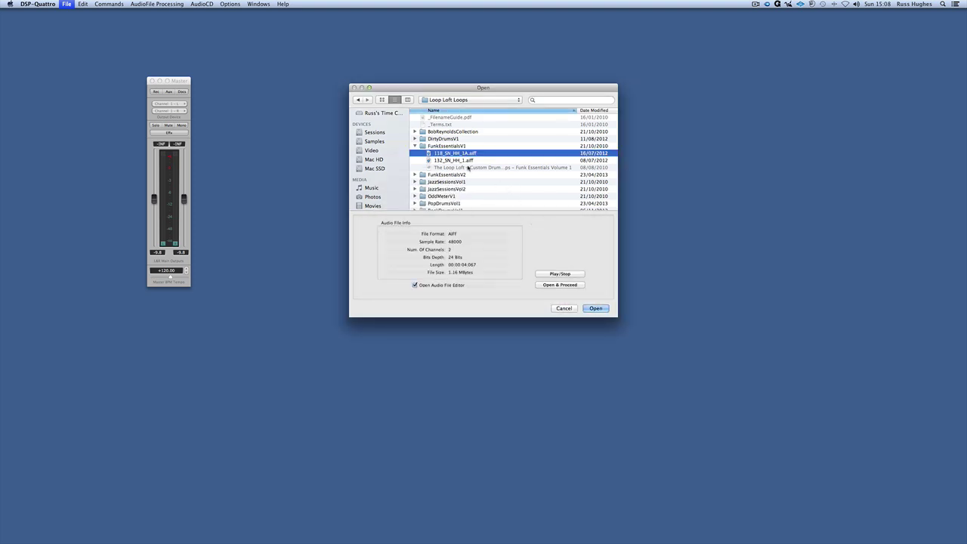
{"action": "left_click", "coordinate": [466, 161]}
{"action": "key", "text": "space"}
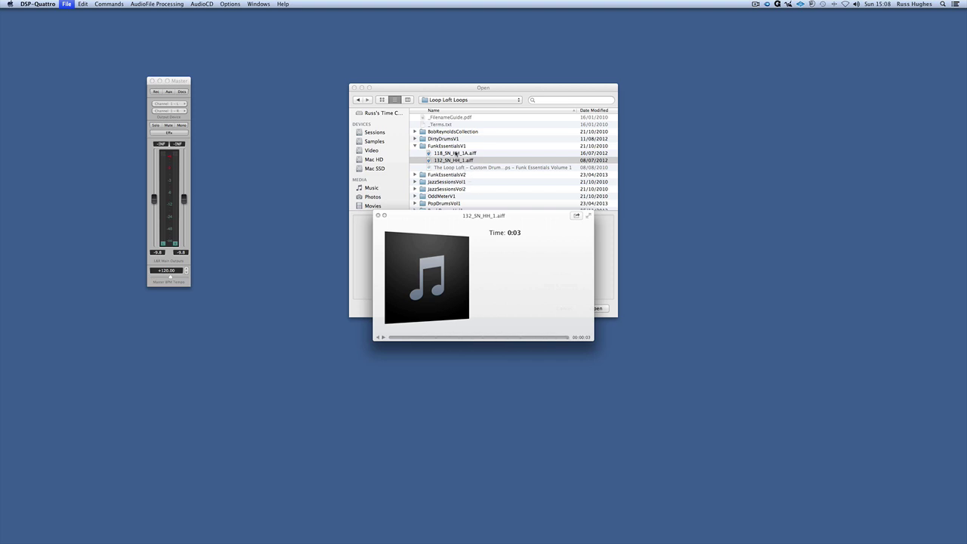
{"action": "key", "text": "space"}
{"action": "left_click", "coordinate": [451, 156]}
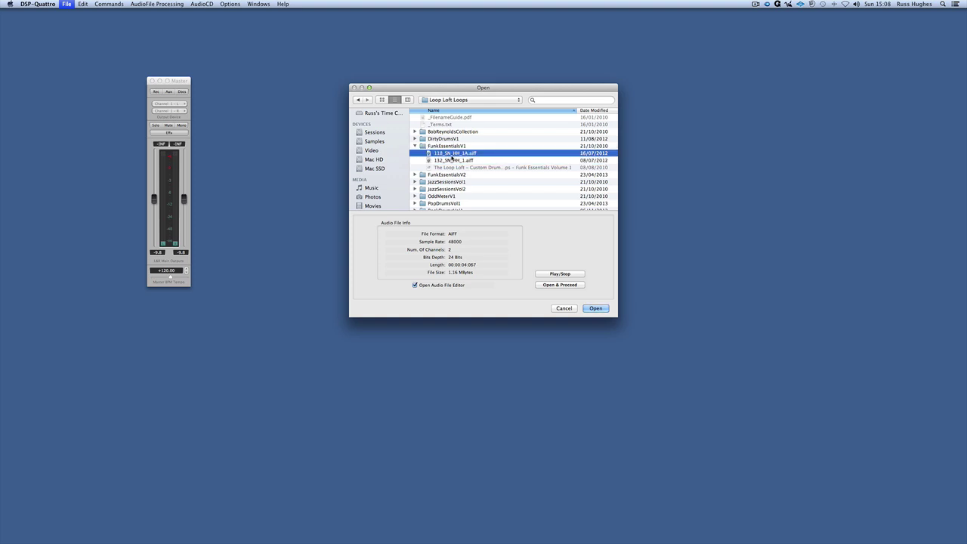
Step: Open 118_SN_HH_1A.aiff, play it and raise the master output level
{"action": "left_click", "coordinate": [595, 308]}
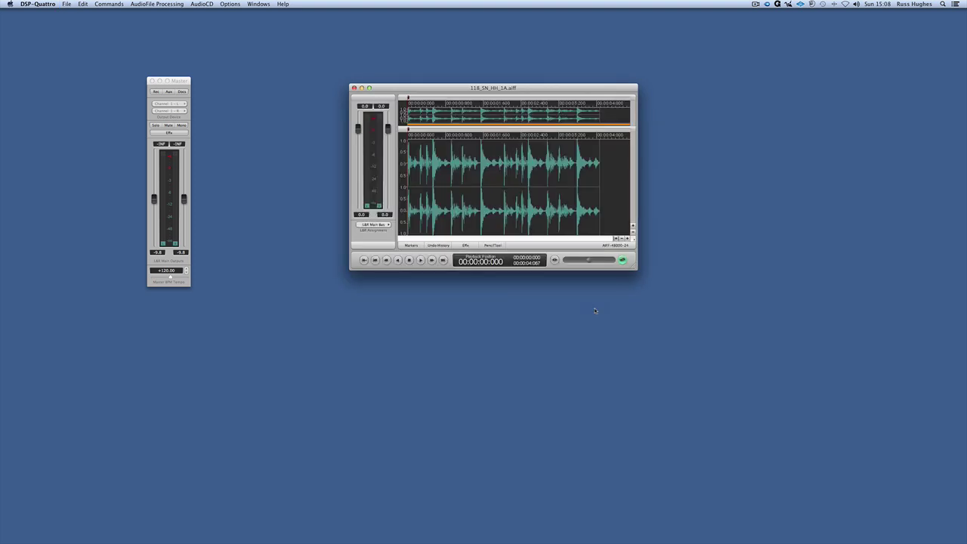
{"action": "key", "text": "space"}
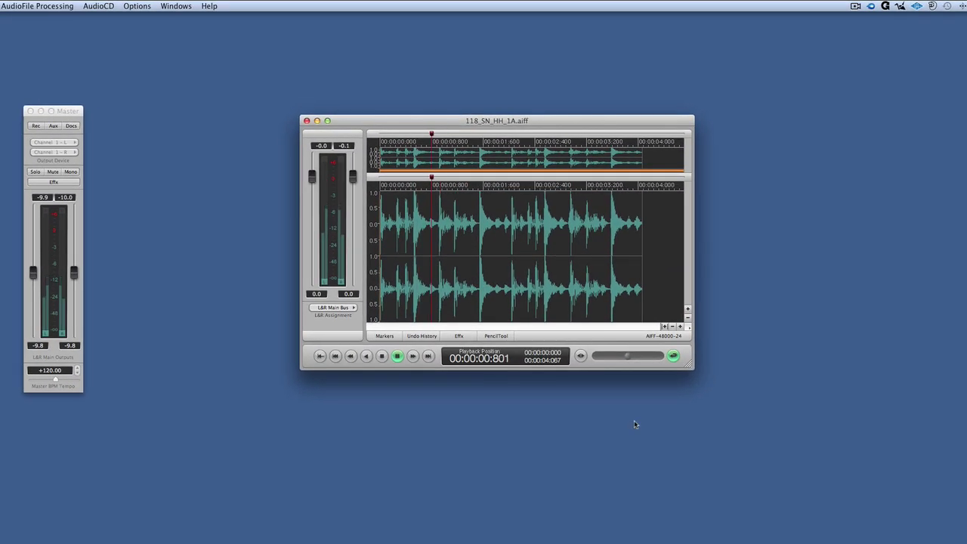
{"action": "left_click_drag", "start_coordinate": [73, 272], "coordinate": [75, 255]}
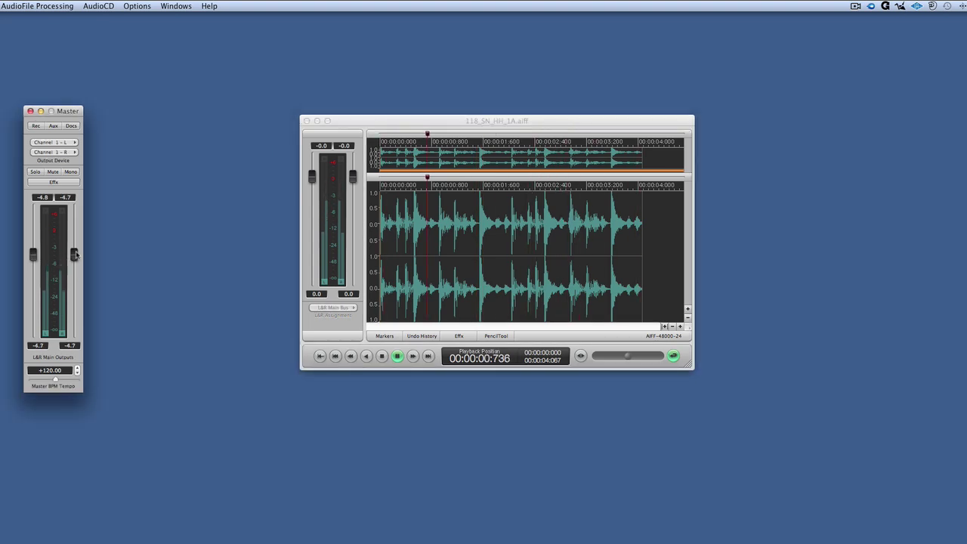
Step: Move and enlarge the loop's editor window to fit the waveform, then stop playback
{"action": "left_click_drag", "start_coordinate": [343, 133], "coordinate": [221, 92]}
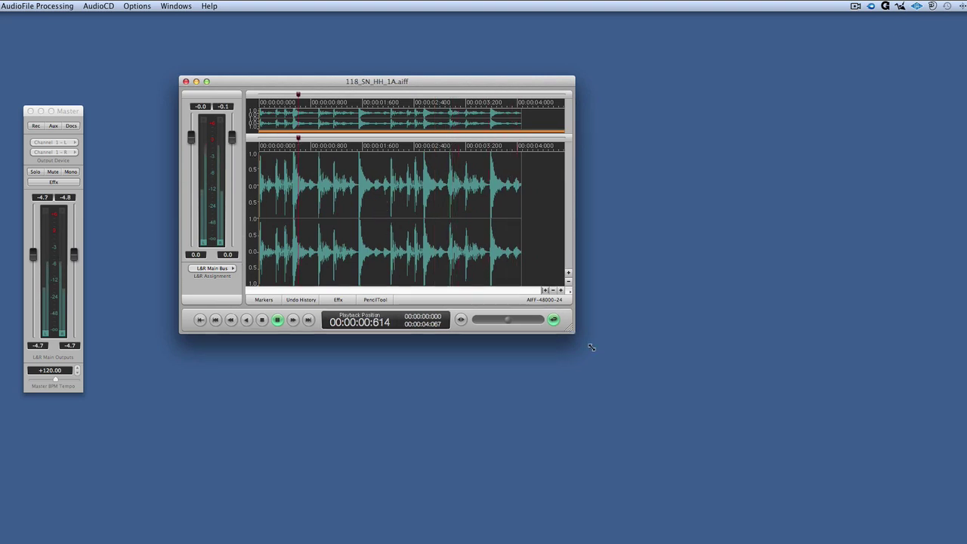
{"action": "left_click_drag", "start_coordinate": [568, 325], "coordinate": [866, 496]}
{"action": "scroll", "coordinate": [658, 431], "scroll_direction": "up", "scroll_amount": 1}
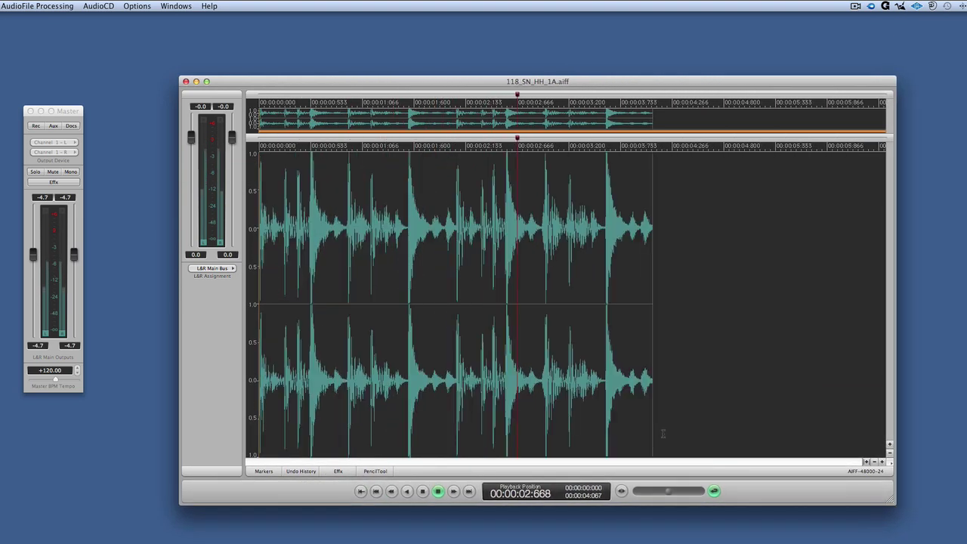
{"action": "scroll", "coordinate": [658, 432], "scroll_direction": "up", "scroll_amount": 1}
{"action": "scroll", "coordinate": [483, 371], "scroll_direction": "down", "scroll_amount": 1}
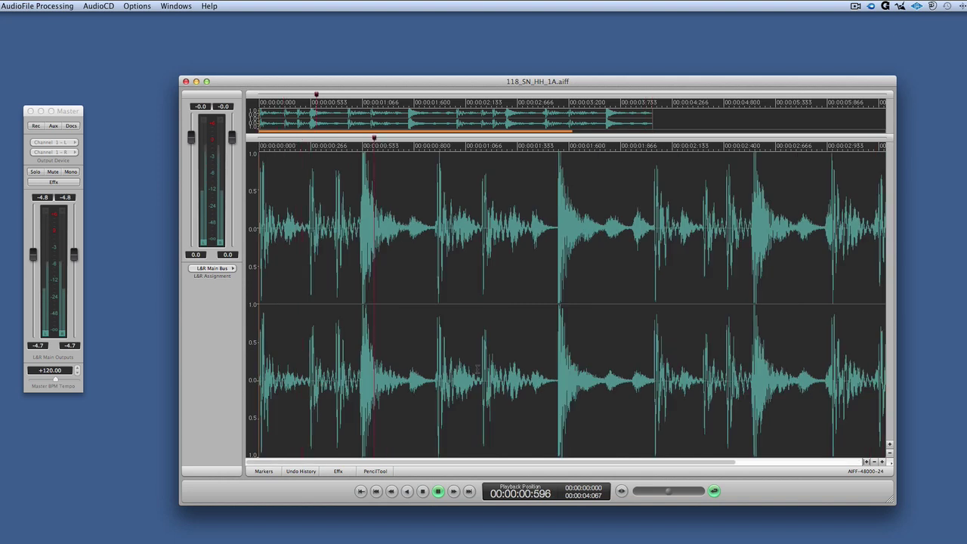
{"action": "scroll", "coordinate": [377, 340], "scroll_direction": "down", "scroll_amount": 1}
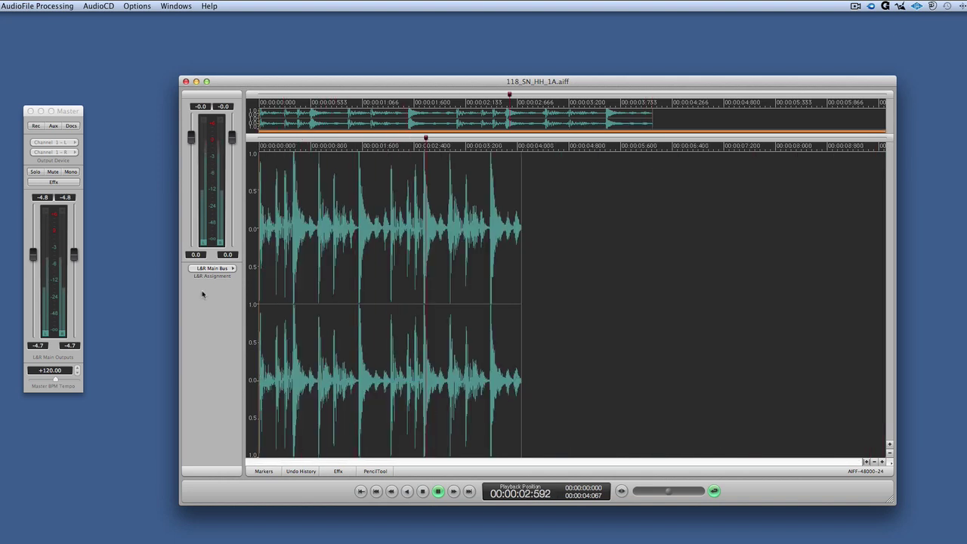
{"action": "key", "text": "space"}
Step: Detect 118 BPM from the whole loop over 2 measures, set it as master clock, and play
{"action": "left_click", "coordinate": [36, 6]}
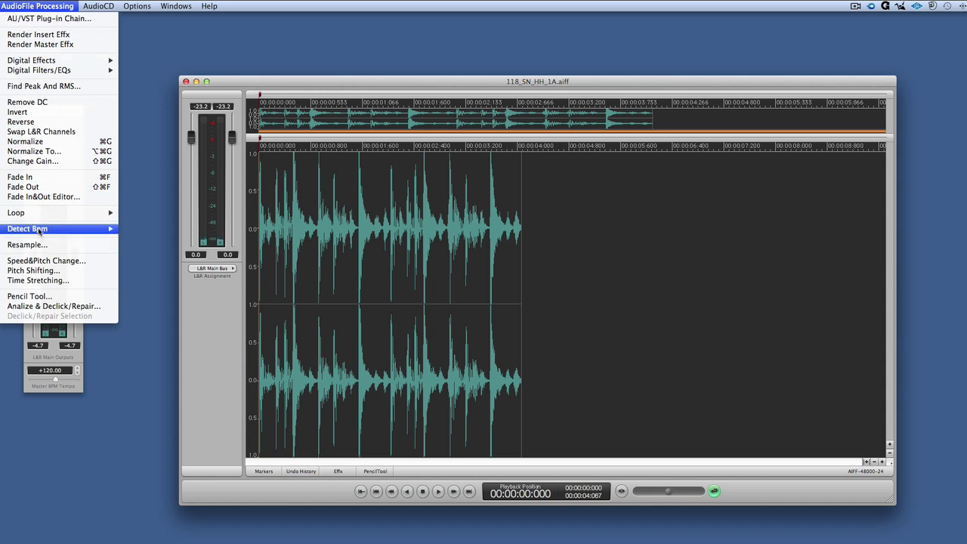
{"action": "mouse_move", "coordinate": [30, 228]}
{"action": "left_click", "coordinate": [126, 228]}
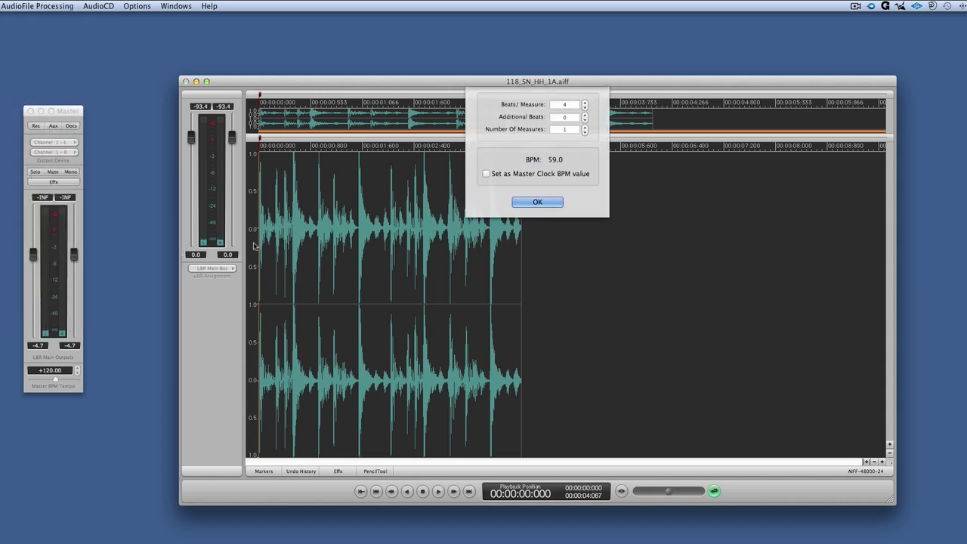
{"action": "left_click", "coordinate": [584, 127]}
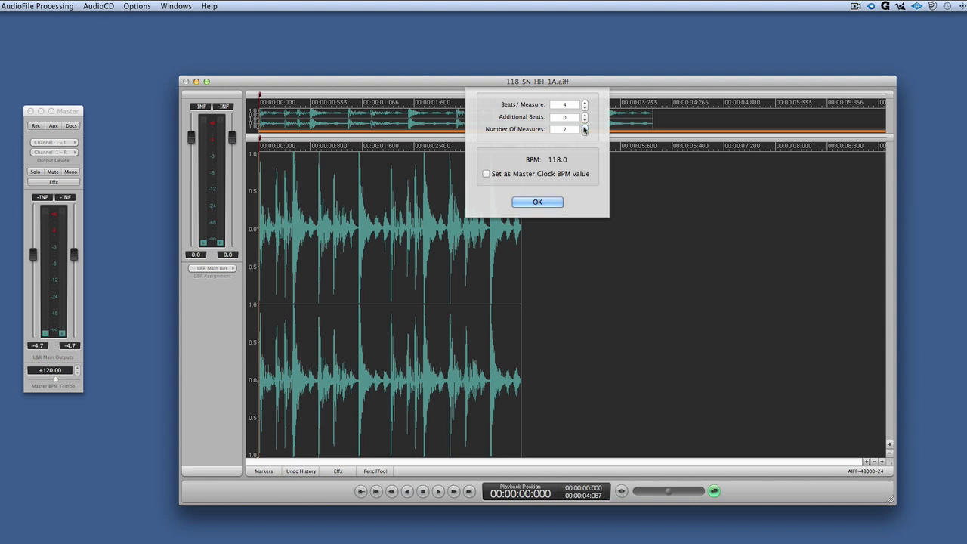
{"action": "left_click", "coordinate": [487, 173]}
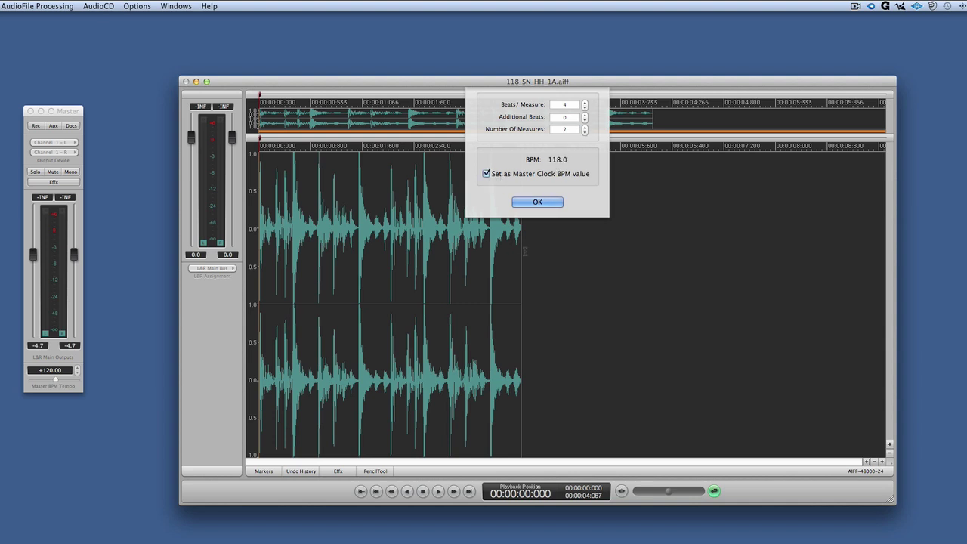
{"action": "left_click", "coordinate": [534, 202]}
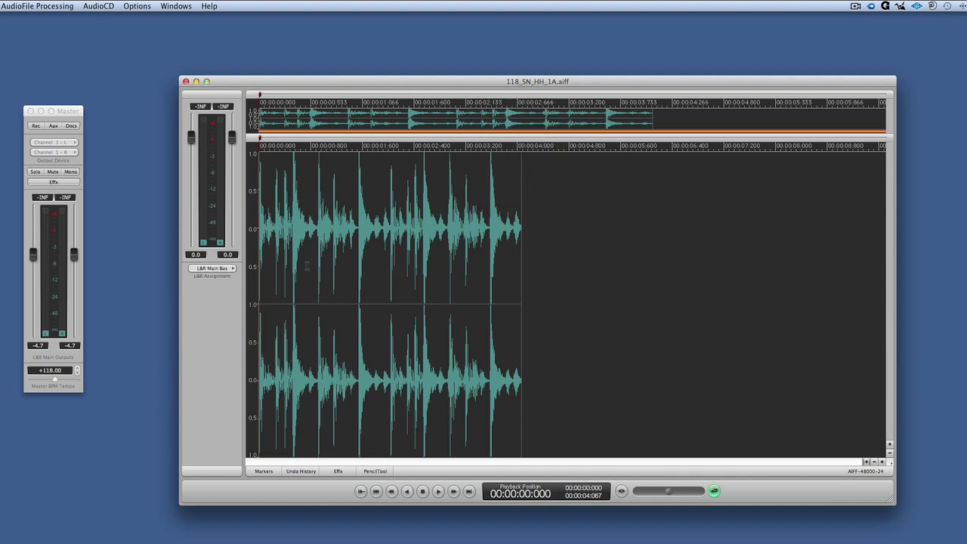
{"action": "key", "text": "space"}
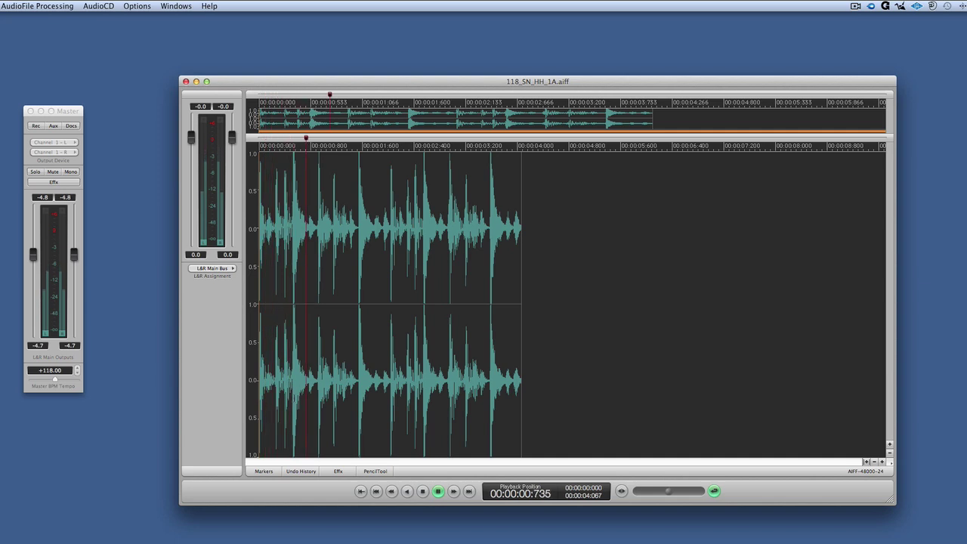
Step: Load UAD dbx 160 into Effect 1 in the Effx tab and set Efx Balance to 0.5
{"action": "left_click", "coordinate": [337, 472]}
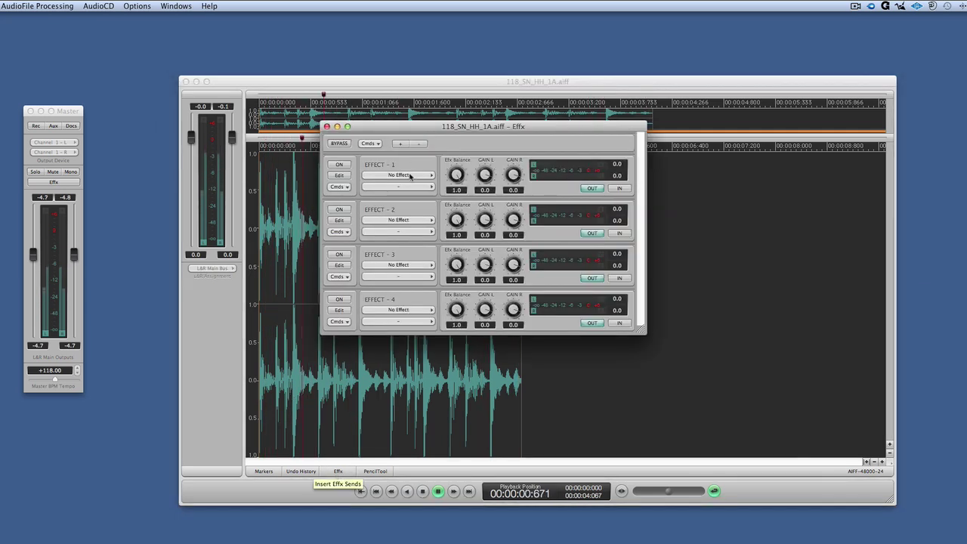
{"action": "left_click", "coordinate": [400, 175]}
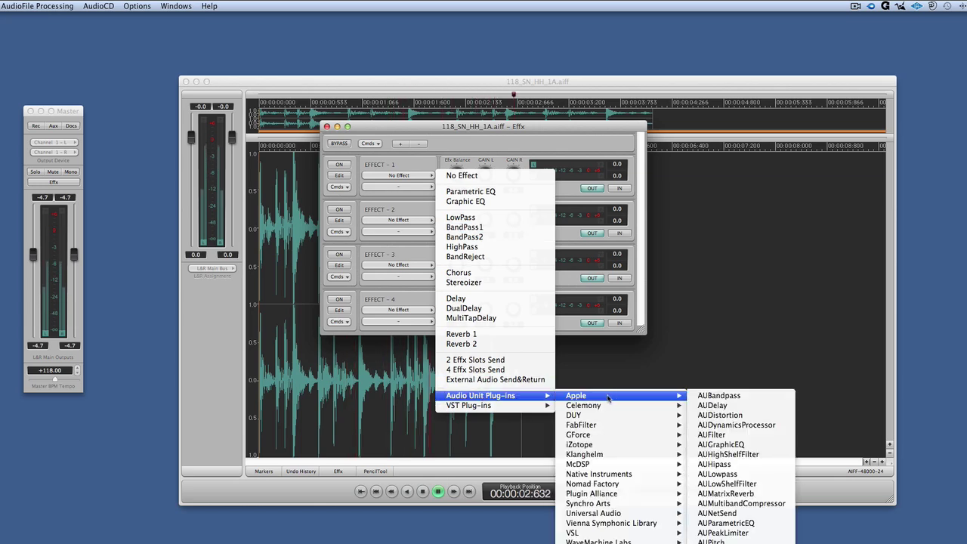
{"action": "mouse_move", "coordinate": [480, 395]}
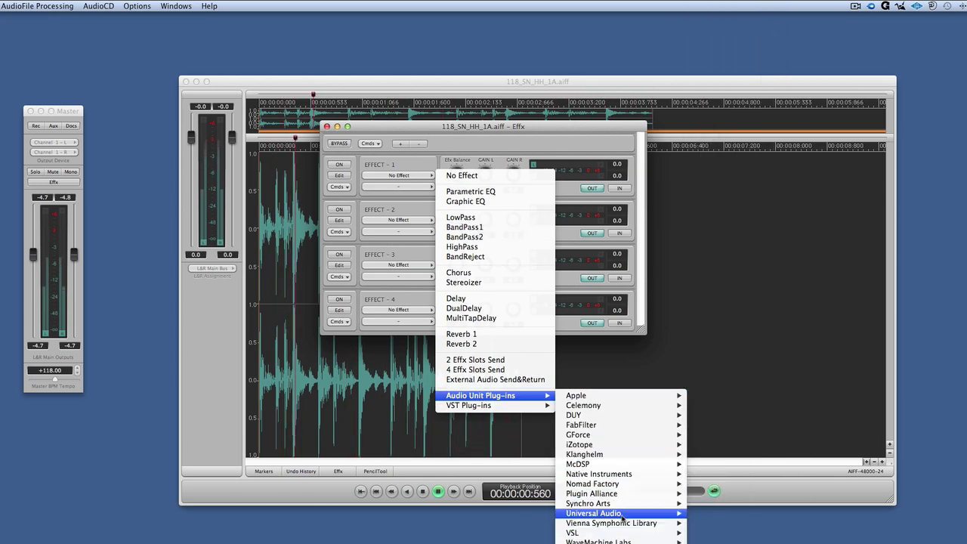
{"action": "mouse_move", "coordinate": [593, 513]}
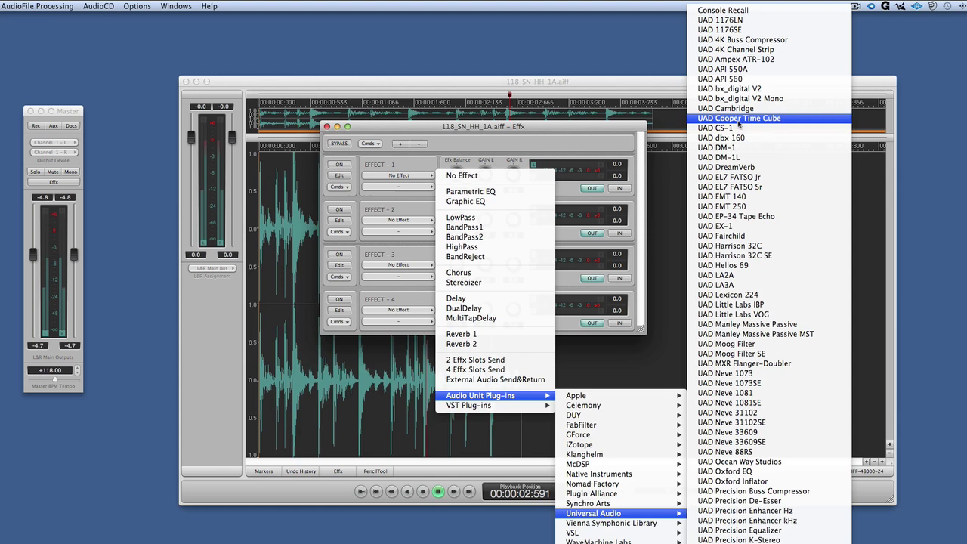
{"action": "left_click", "coordinate": [739, 139]}
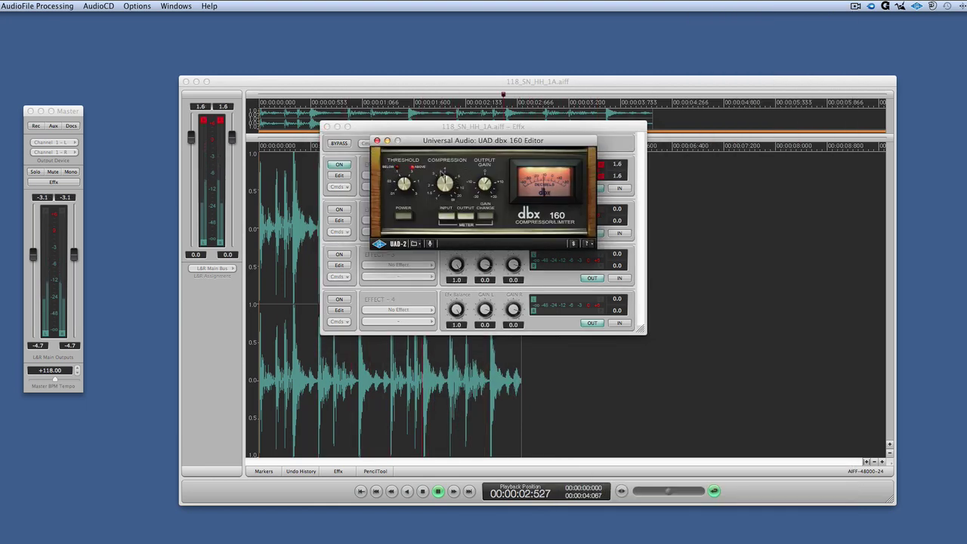
{"action": "left_click_drag", "start_coordinate": [433, 144], "coordinate": [55, 493]}
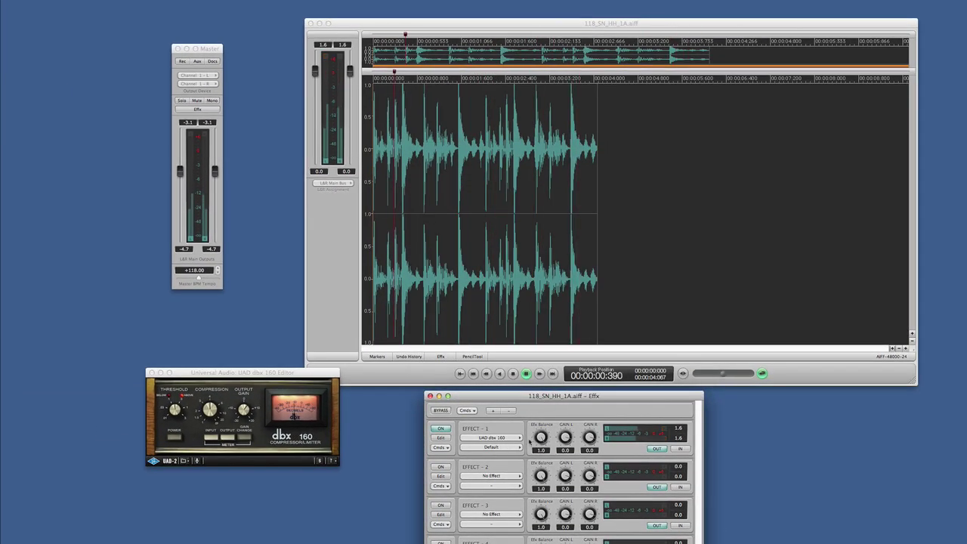
{"action": "mouse_move", "coordinate": [539, 439]}
{"action": "left_mouse_down"}
{"action": "mouse_move", "coordinate": [538, 537]}
{"action": "mouse_move", "coordinate": [541, 472]}
{"action": "left_mouse_up"}
Step: Load Waves TrueVerb into Effect 2, lower its Reverb fader, move it aside and stop playback
{"action": "left_click", "coordinate": [507, 475]}
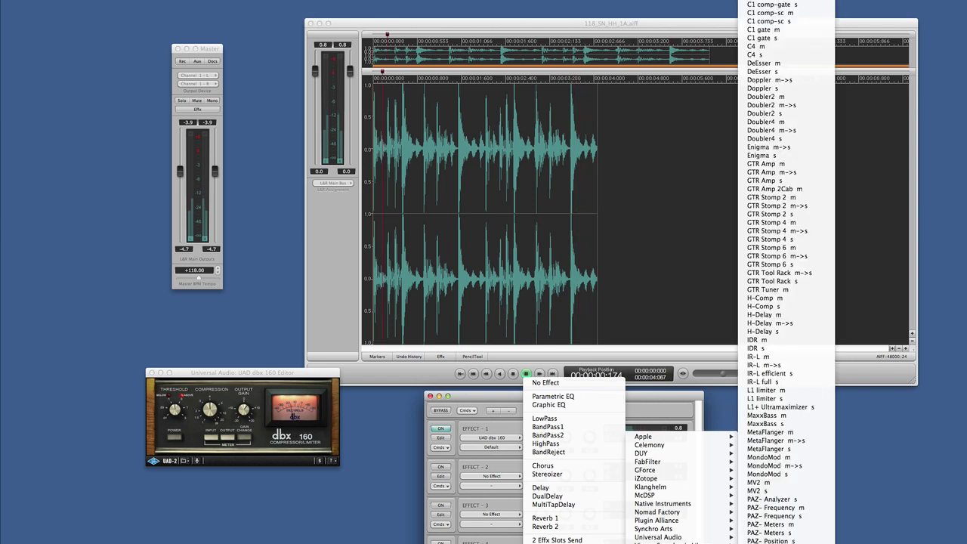
{"action": "scroll", "coordinate": [774, 357], "scroll_direction": "down", "scroll_amount": 3}
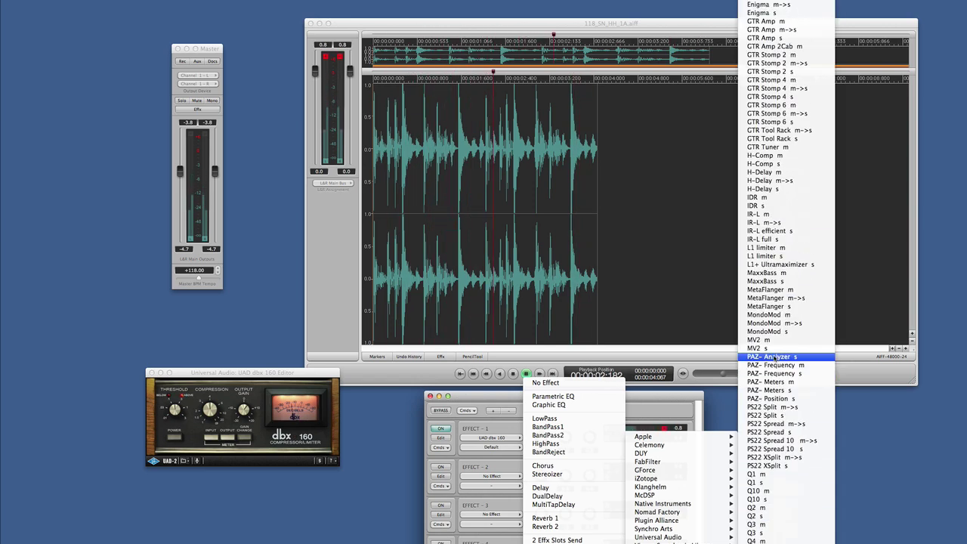
{"action": "scroll", "coordinate": [774, 358], "scroll_direction": "down", "scroll_amount": 8}
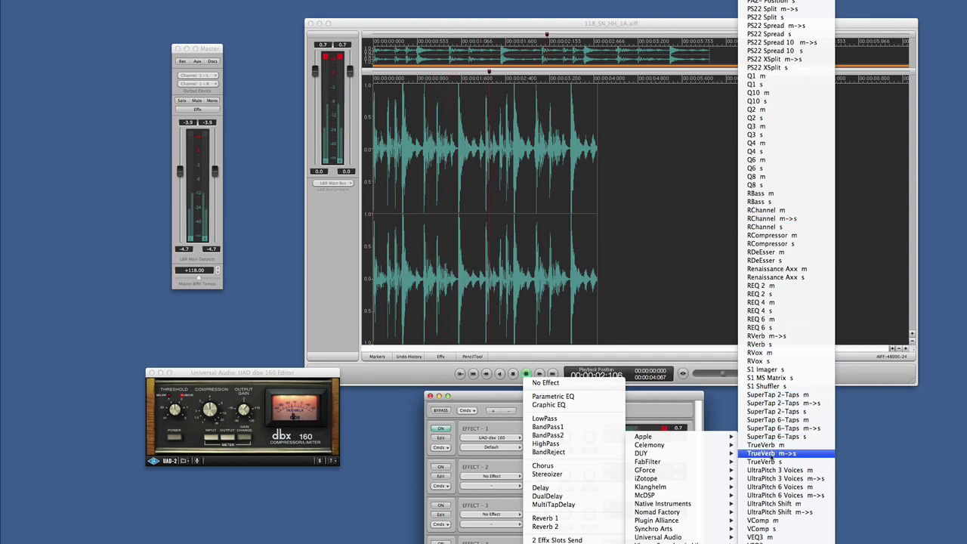
{"action": "left_click", "coordinate": [771, 461]}
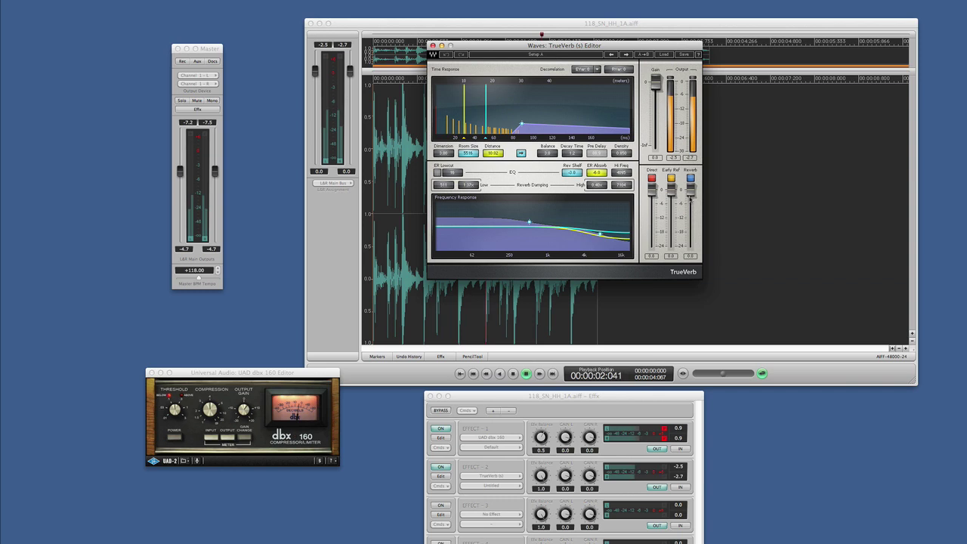
{"action": "left_click_drag", "start_coordinate": [691, 189], "coordinate": [689, 219]}
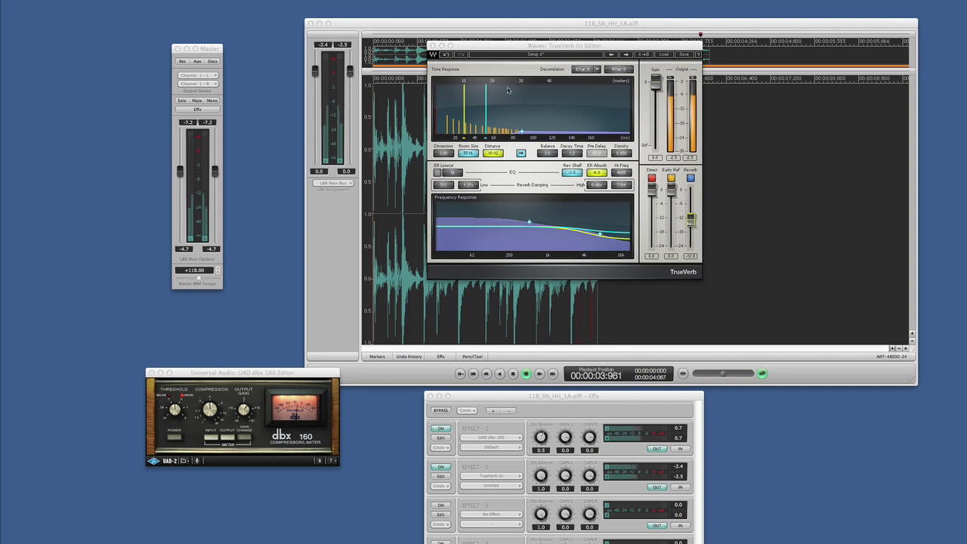
{"action": "left_click_drag", "start_coordinate": [487, 51], "coordinate": [84, 68]}
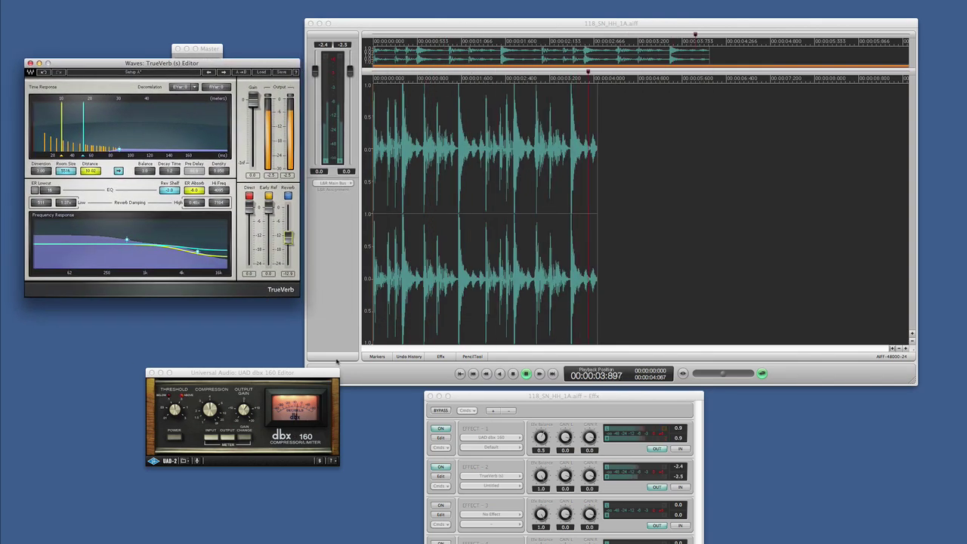
{"action": "left_click", "coordinate": [439, 412]}
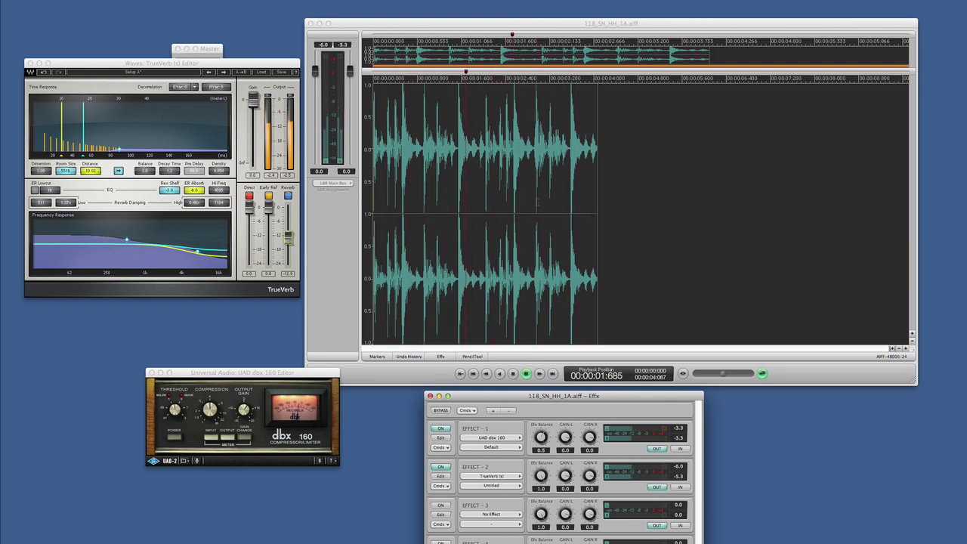
{"action": "key", "text": "space"}
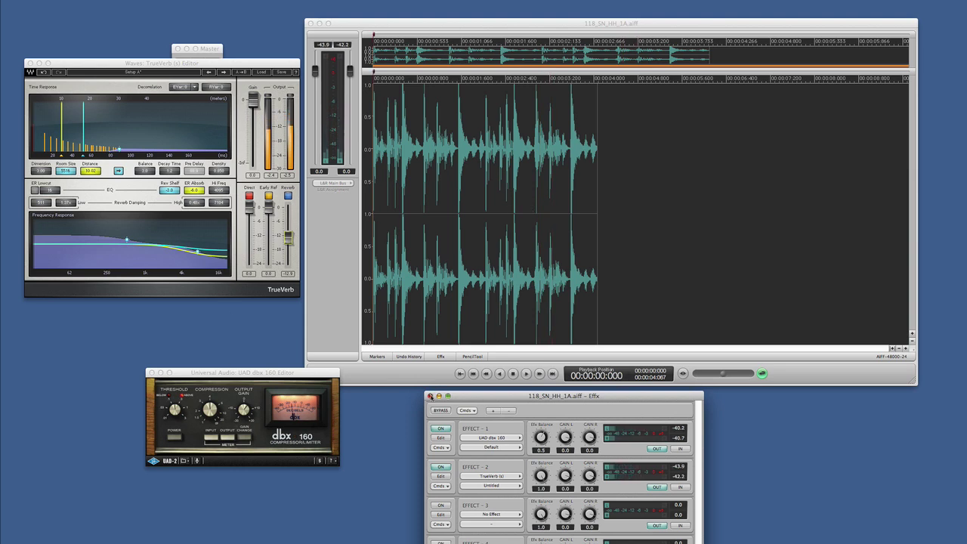
Step: Close the Effx rack, dbx 160, TrueVerb and drum-loop windows, then go to the File menu
{"action": "left_click", "coordinate": [429, 395]}
{"action": "left_click", "coordinate": [151, 372]}
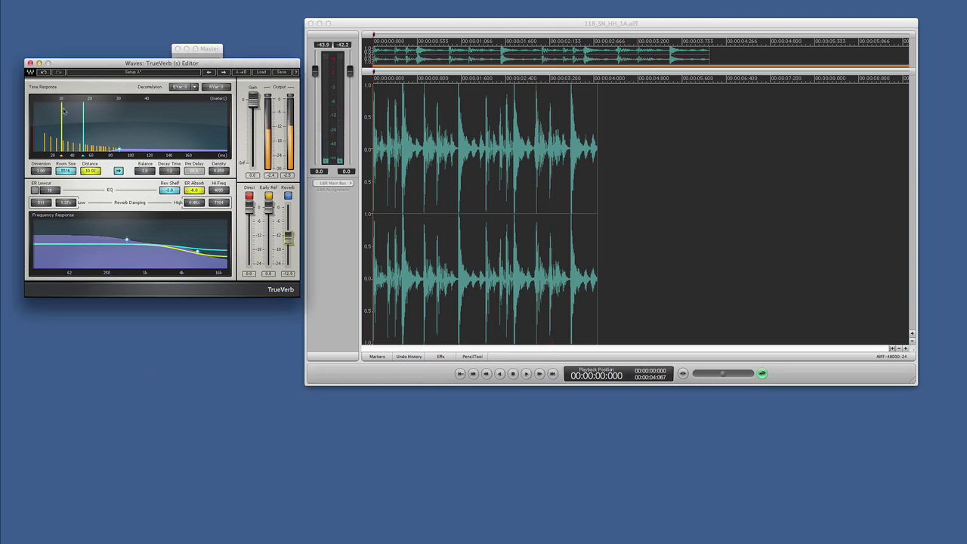
{"action": "left_click", "coordinate": [30, 64]}
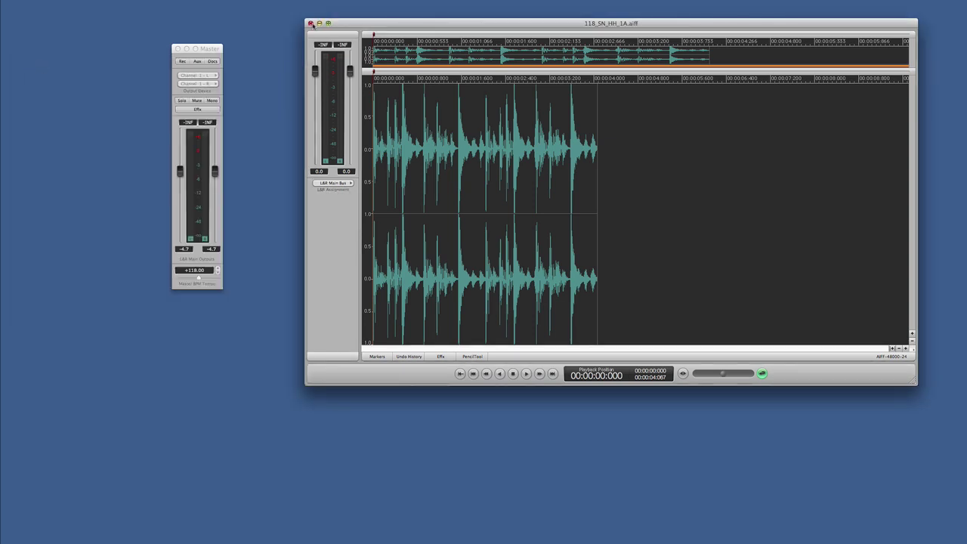
{"action": "left_click", "coordinate": [311, 24]}
{"action": "left_click", "coordinate": [67, 4]}
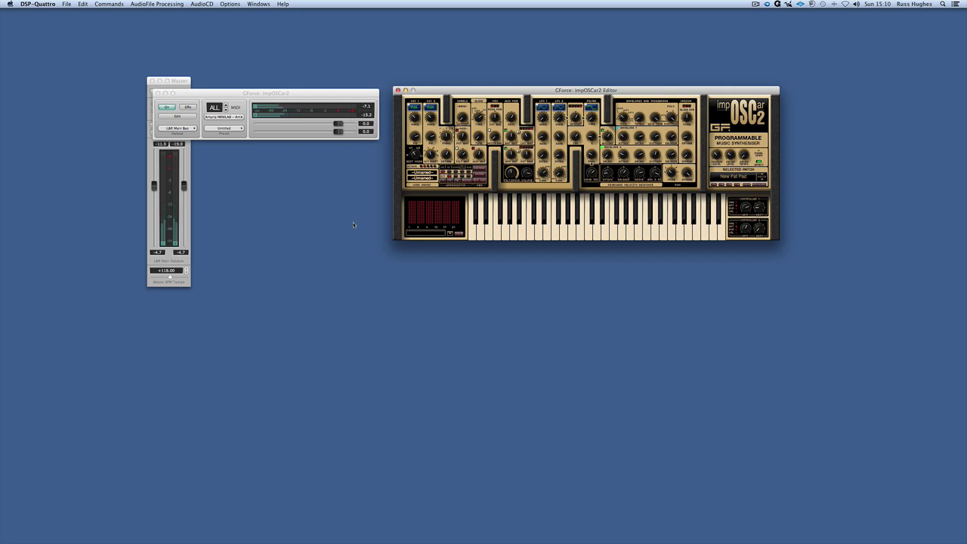
Step: Load Waves TrueVerb into the impOSCar2 synth's first effect slot
{"action": "left_click", "coordinate": [187, 107]}
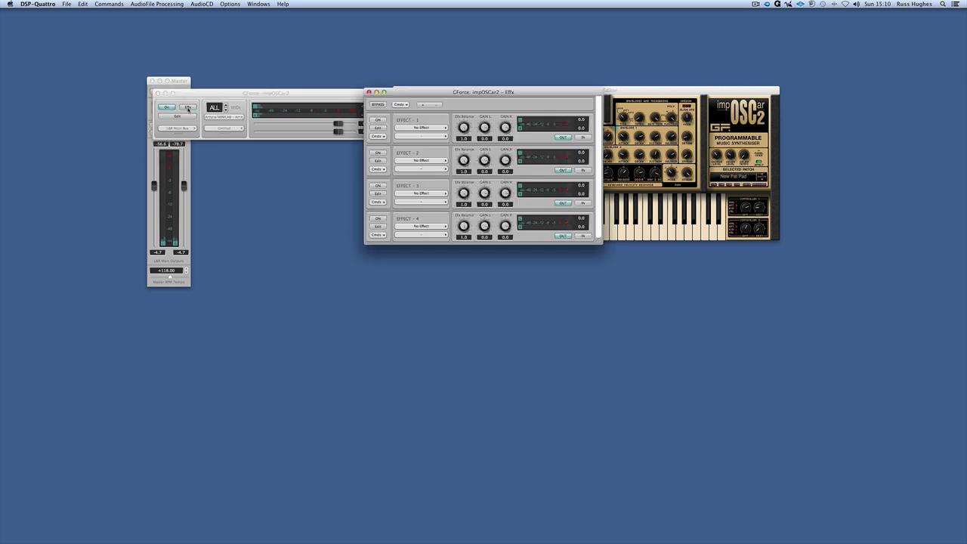
{"action": "left_click", "coordinate": [414, 128]}
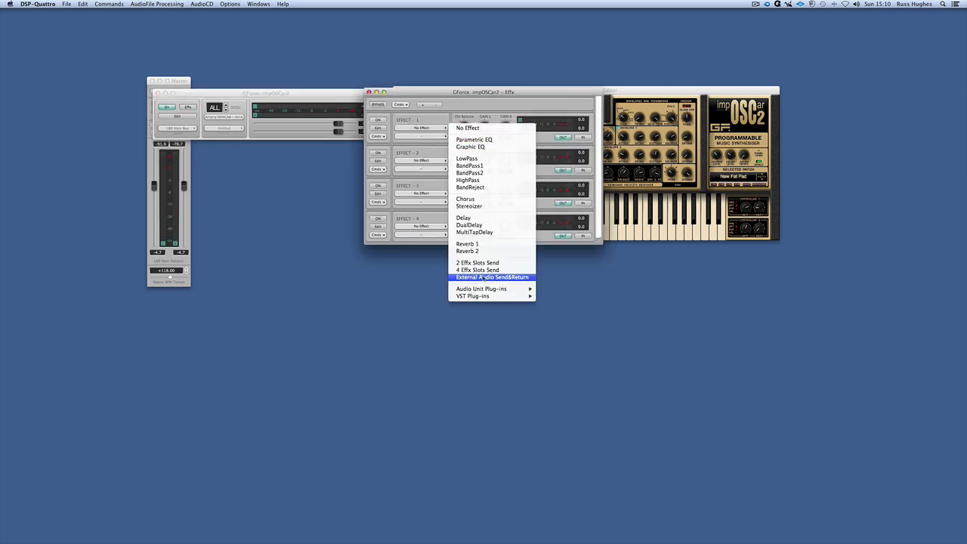
{"action": "mouse_move", "coordinate": [481, 289]}
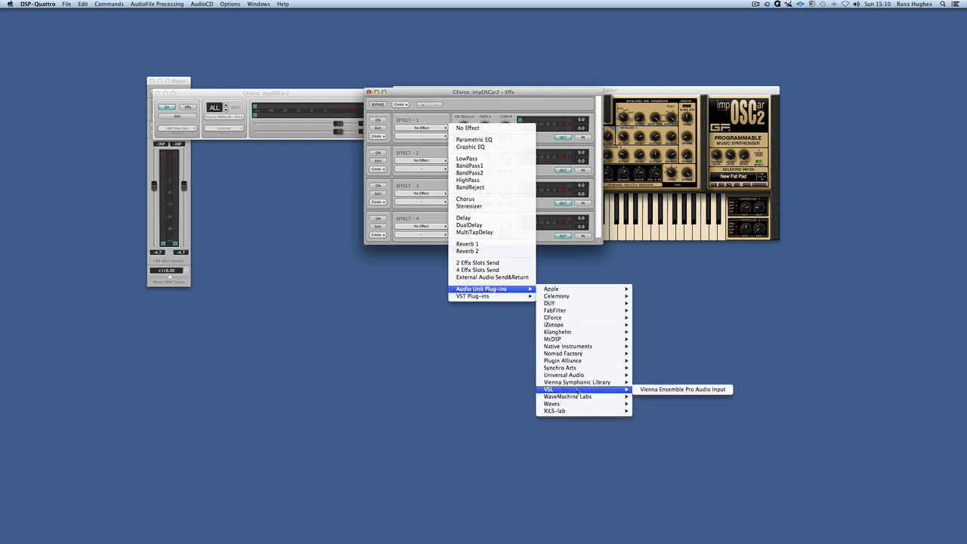
{"action": "mouse_move", "coordinate": [552, 403]}
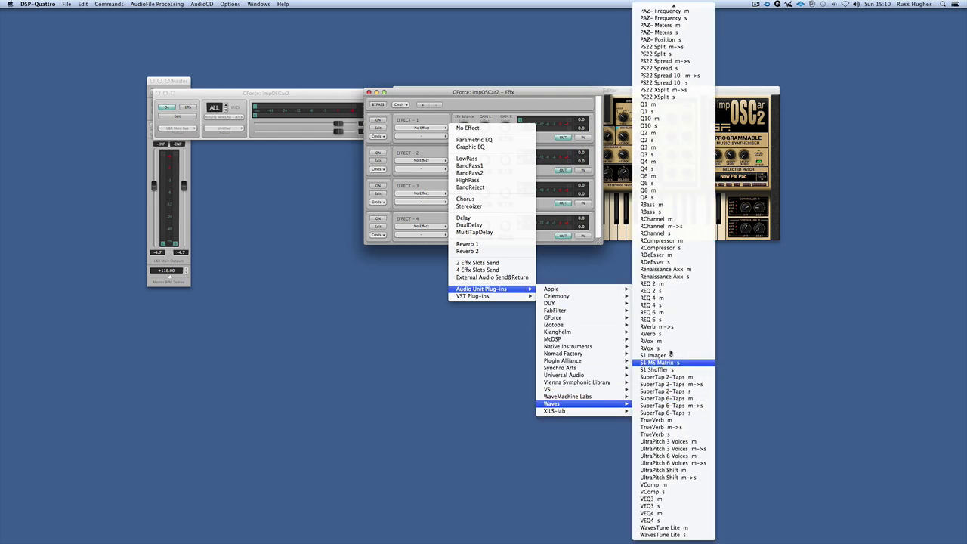
{"action": "left_click", "coordinate": [657, 436]}
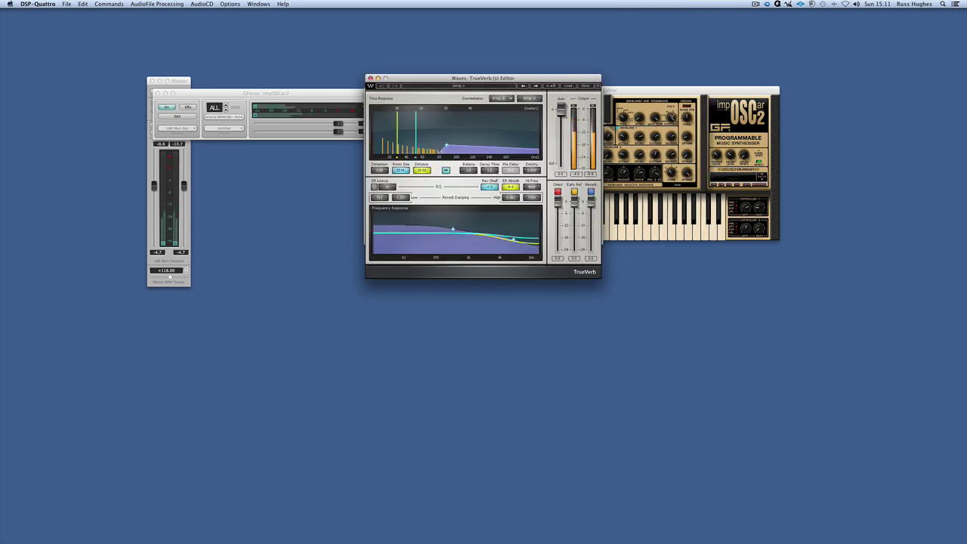
Step: Close the Effx window and rearrange the TrueVerb, impOSCar2 and instrument windows so none overlap
{"action": "left_click_drag", "start_coordinate": [568, 78], "coordinate": [474, 253]}
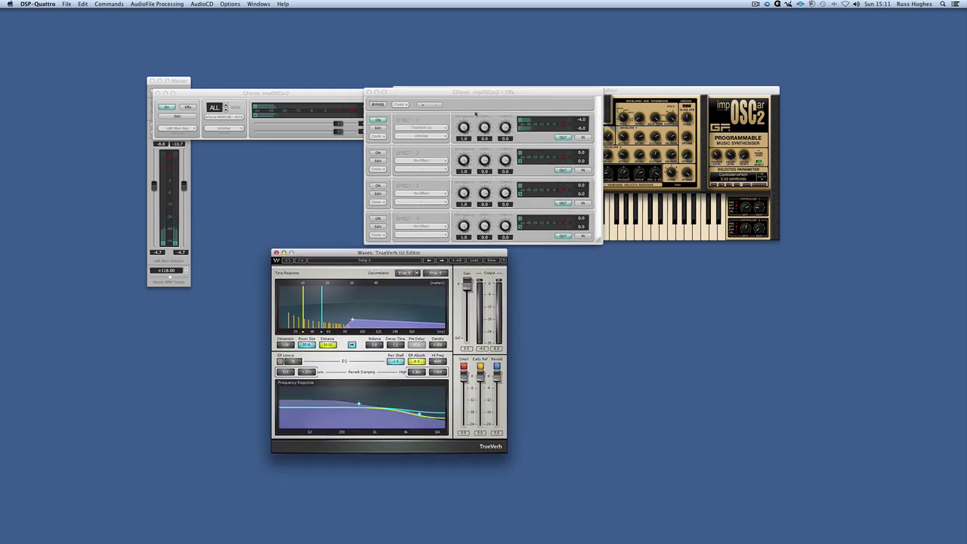
{"action": "left_click", "coordinate": [369, 92]}
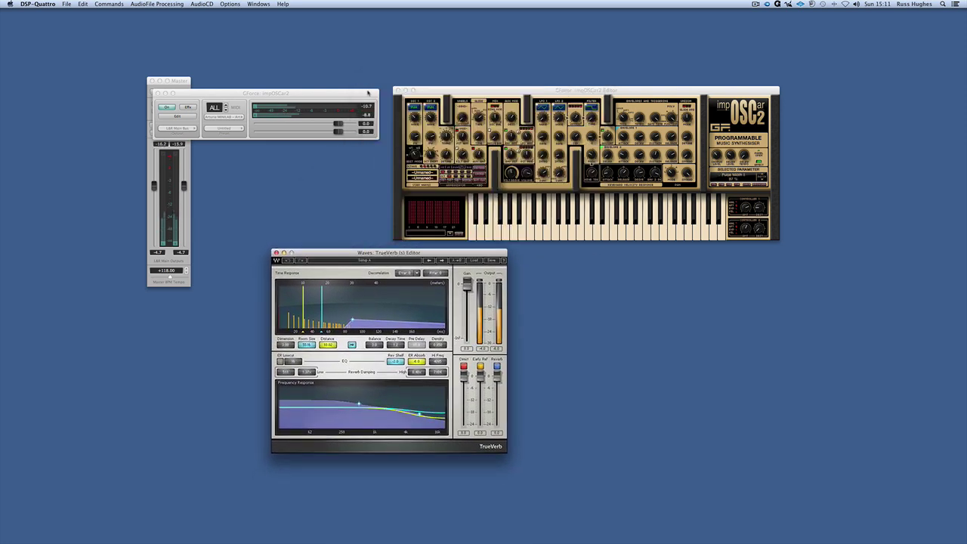
{"action": "left_click_drag", "start_coordinate": [428, 90], "coordinate": [419, 55]}
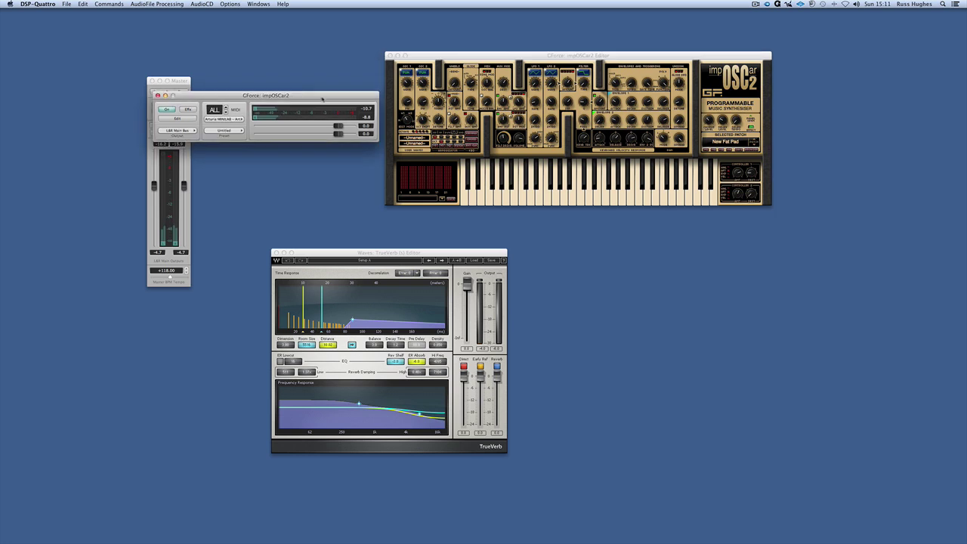
{"action": "left_click_drag", "start_coordinate": [325, 93], "coordinate": [708, 287]}
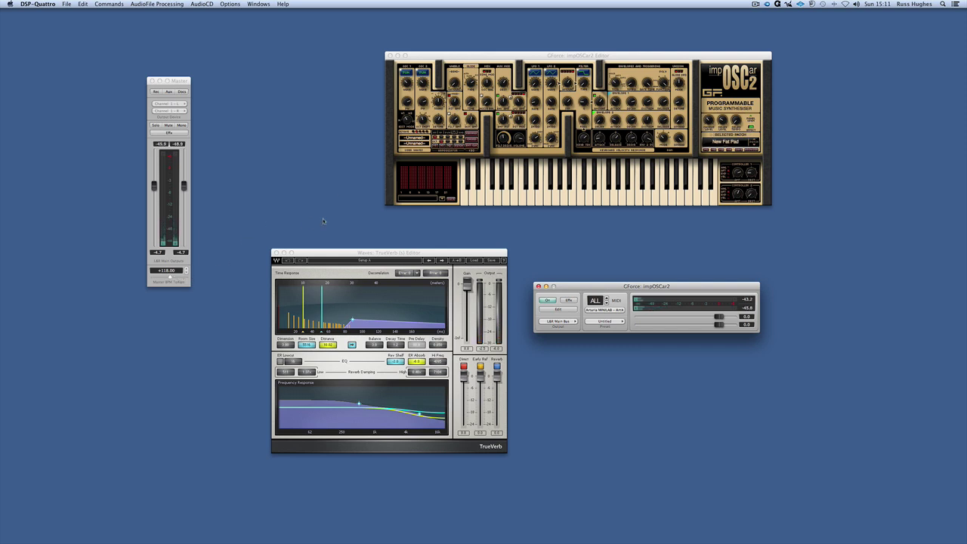
Step: Switch the impOSCar2 synth to the Pads For Dreamers patch
{"action": "left_click", "coordinate": [737, 145]}
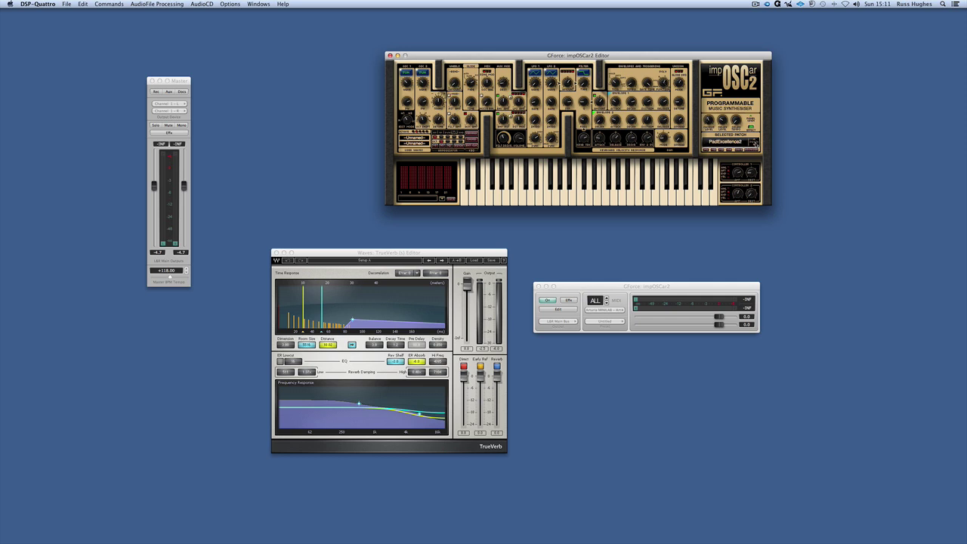
{"action": "left_click", "coordinate": [753, 143]}
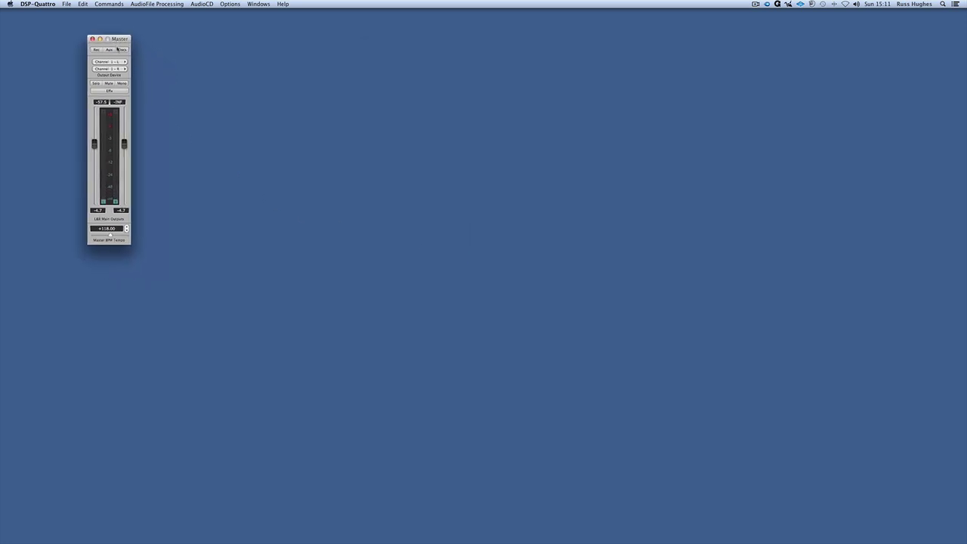
Step: Show the AudioCD Layout window and nudge it slightly left
{"action": "left_click", "coordinate": [203, 5]}
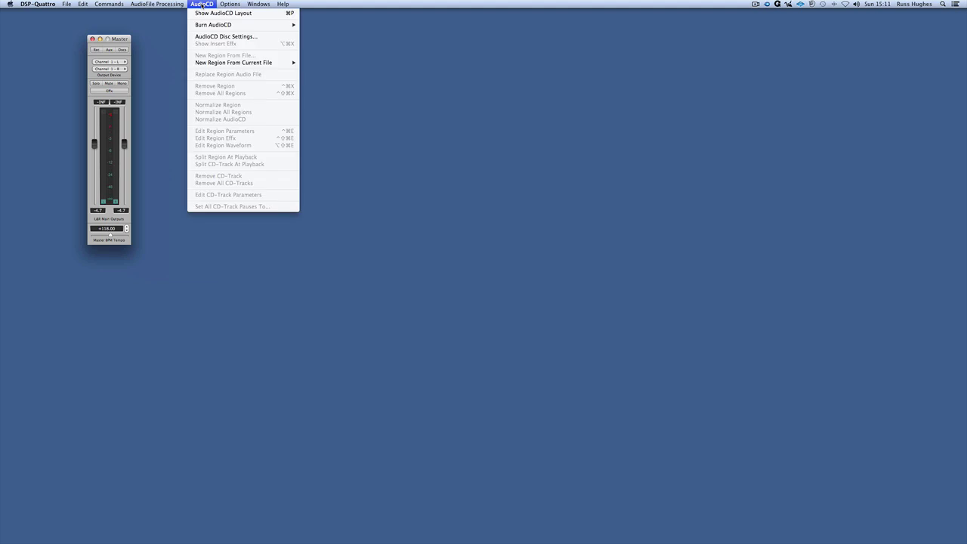
{"action": "left_click", "coordinate": [206, 13]}
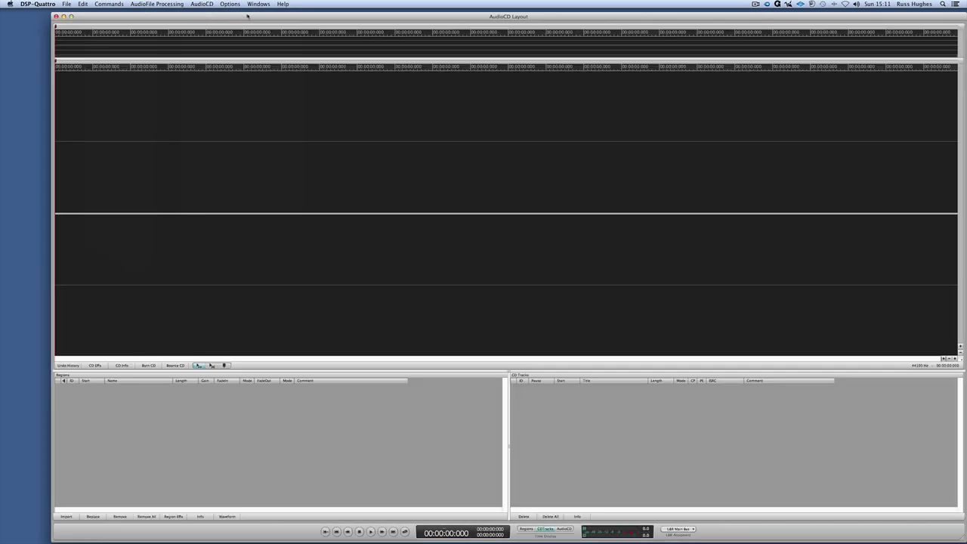
{"action": "left_click_drag", "start_coordinate": [247, 15], "coordinate": [218, 12]}
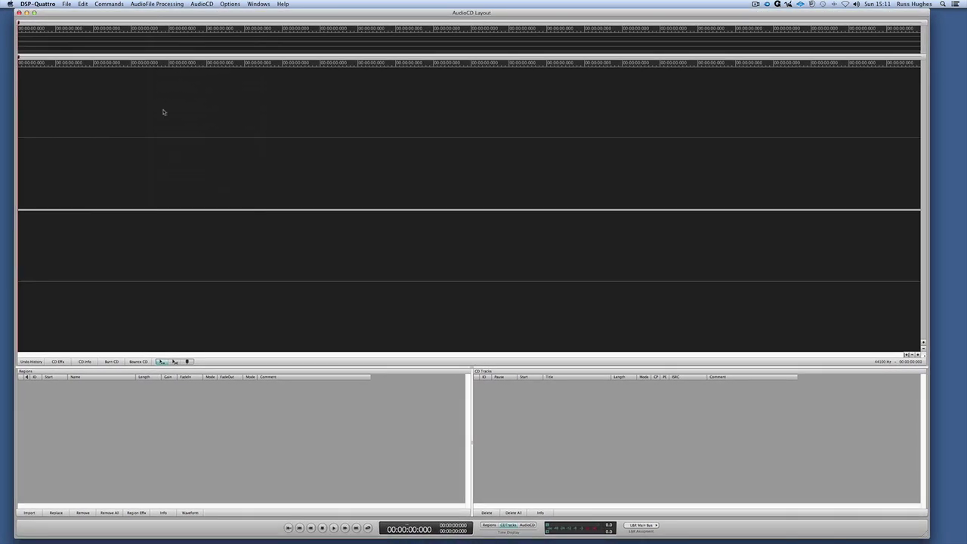
Step: Import Cara's Song, Dawson's Hill and Lighting Promo from Desktop > DSPQ into the layout
{"action": "left_click", "coordinate": [32, 513]}
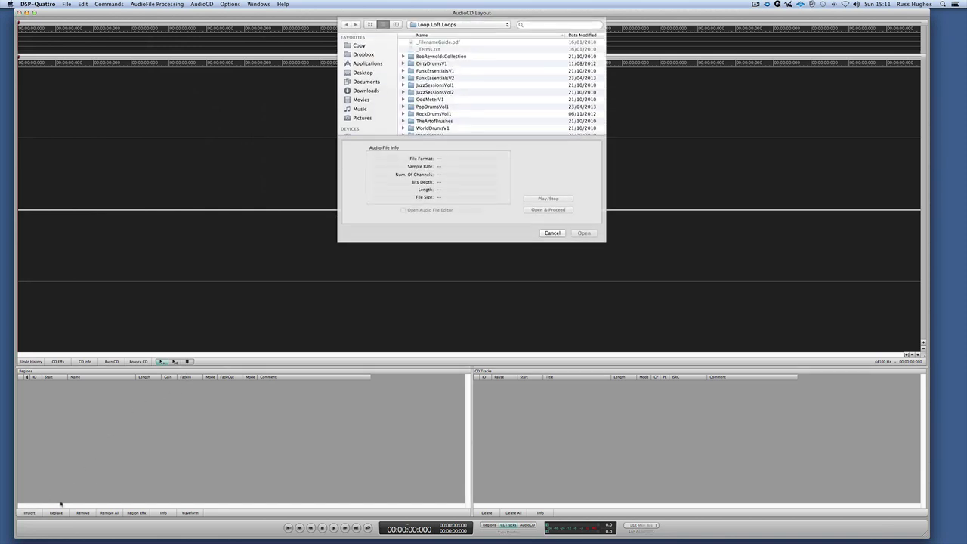
{"action": "left_click", "coordinate": [369, 72]}
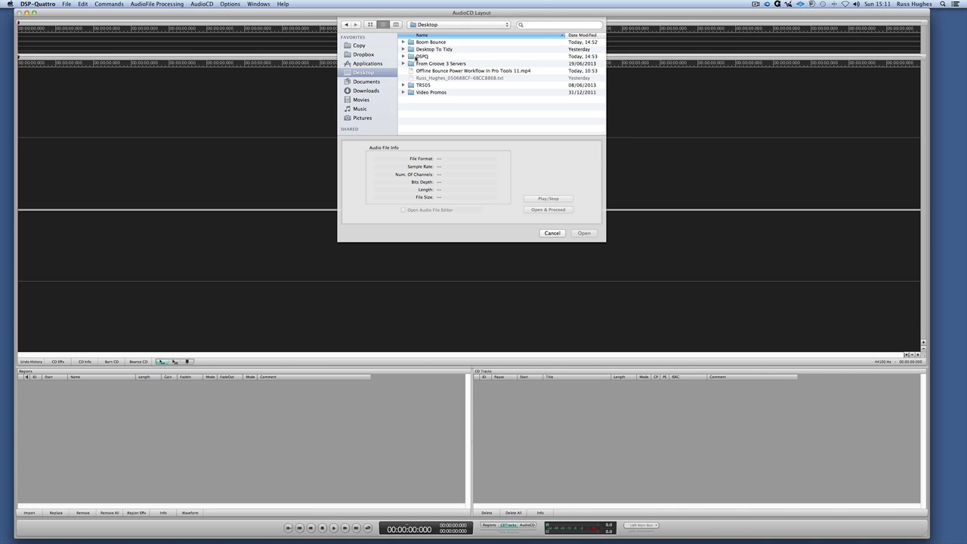
{"action": "double_click", "coordinate": [420, 56]}
{"action": "left_click_drag", "start_coordinate": [433, 43], "coordinate": [431, 57]}
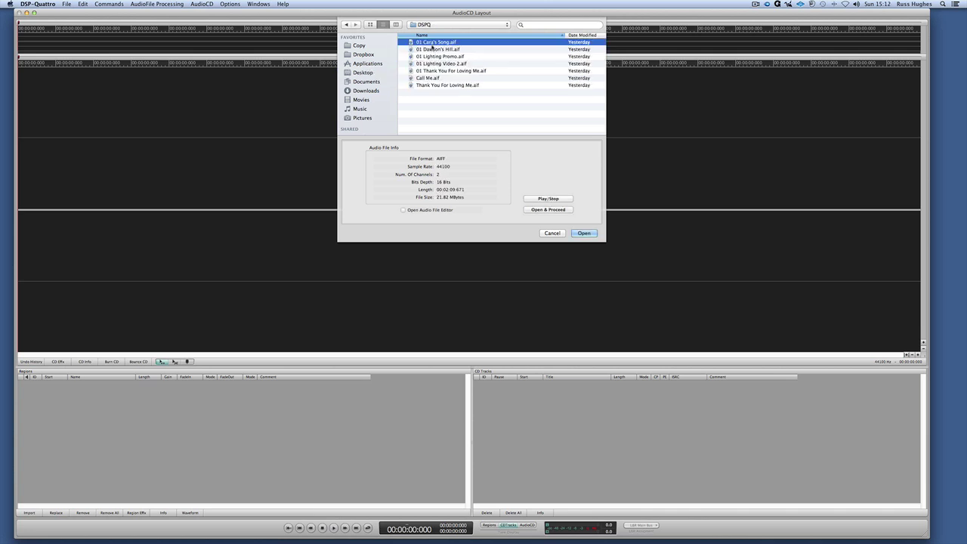
{"action": "left_click", "coordinate": [582, 233]}
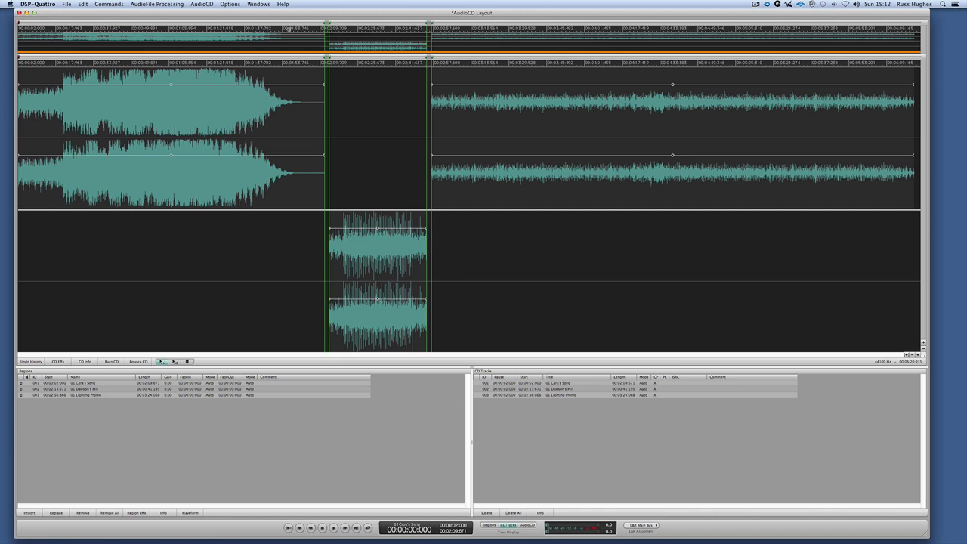
Step: Start playback, then drag Dawson's Hill over Cara's Song and Lighting Promo over Dawson's Hill
{"action": "left_click", "coordinate": [273, 151]}
{"action": "key", "text": "space"}
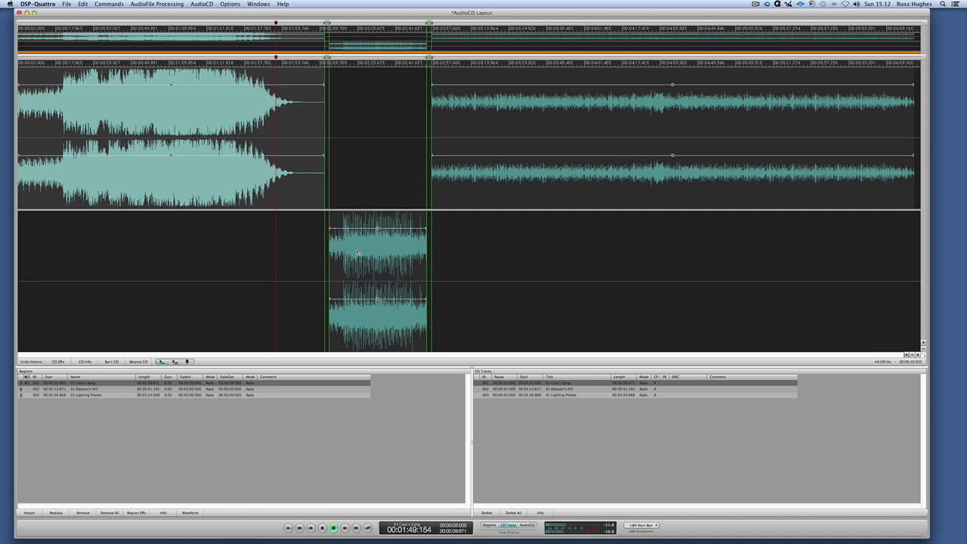
{"action": "left_click_drag", "start_coordinate": [351, 254], "coordinate": [309, 253]}
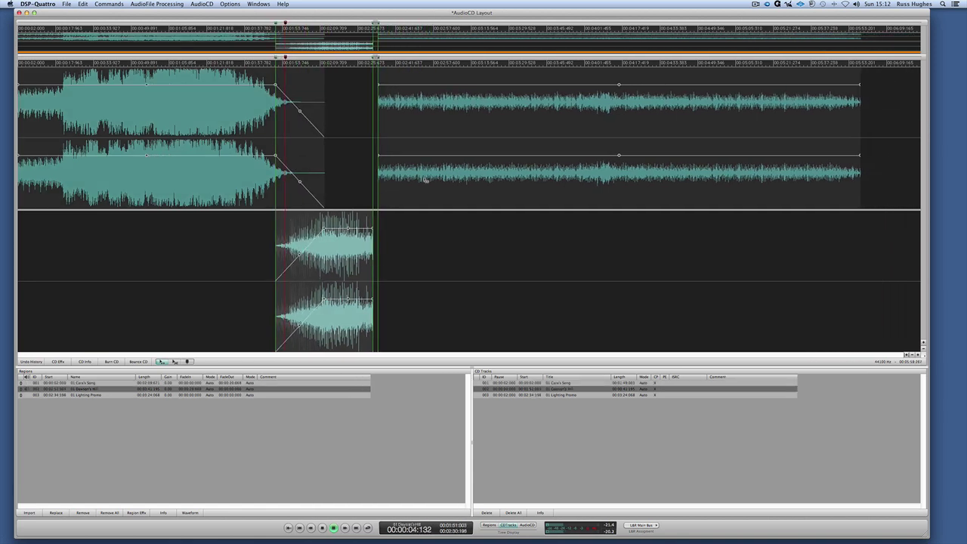
{"action": "left_click_drag", "start_coordinate": [428, 184], "coordinate": [408, 185]}
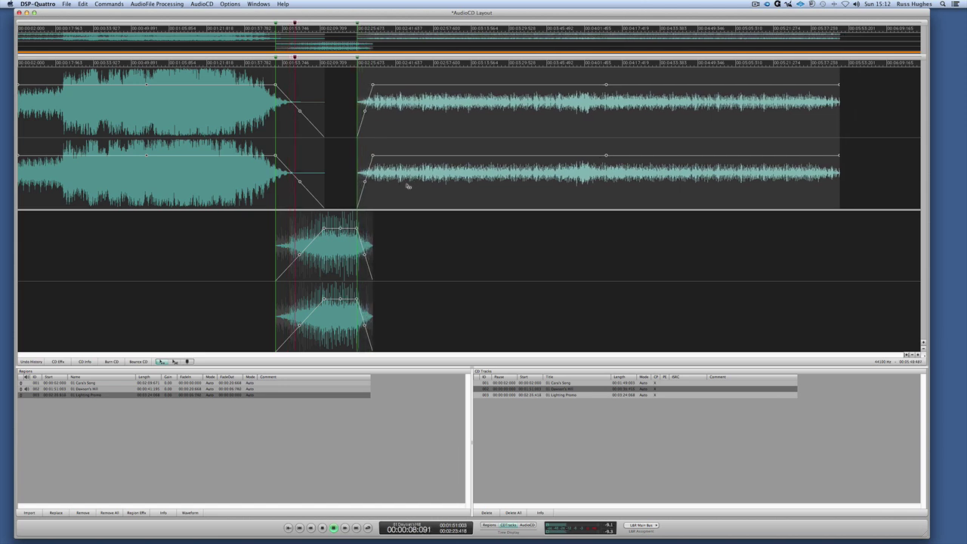
Step: Audition the starts of Lighting Promo, Dawson's Hill and Cara's Song from the CD Tracks list
{"action": "left_click", "coordinate": [354, 63]}
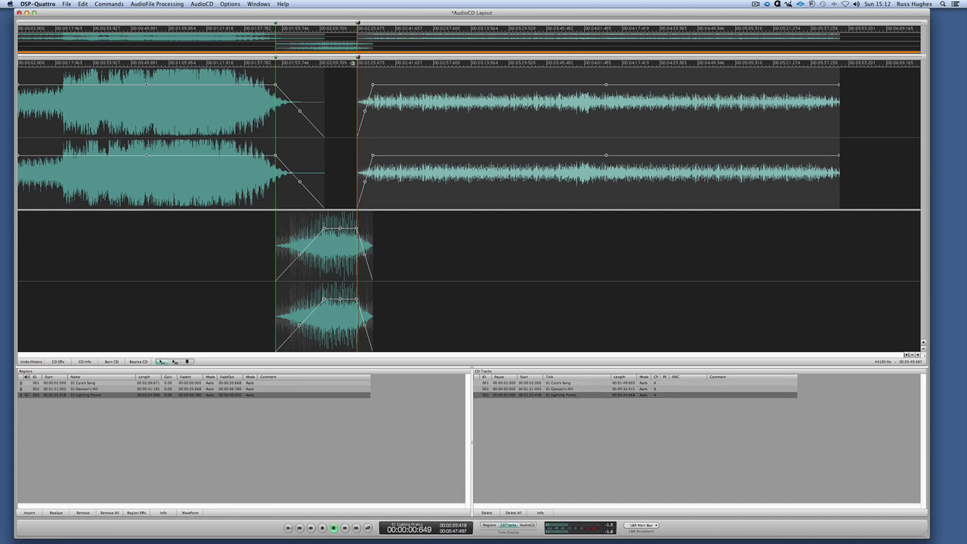
{"action": "left_click", "coordinate": [527, 389]}
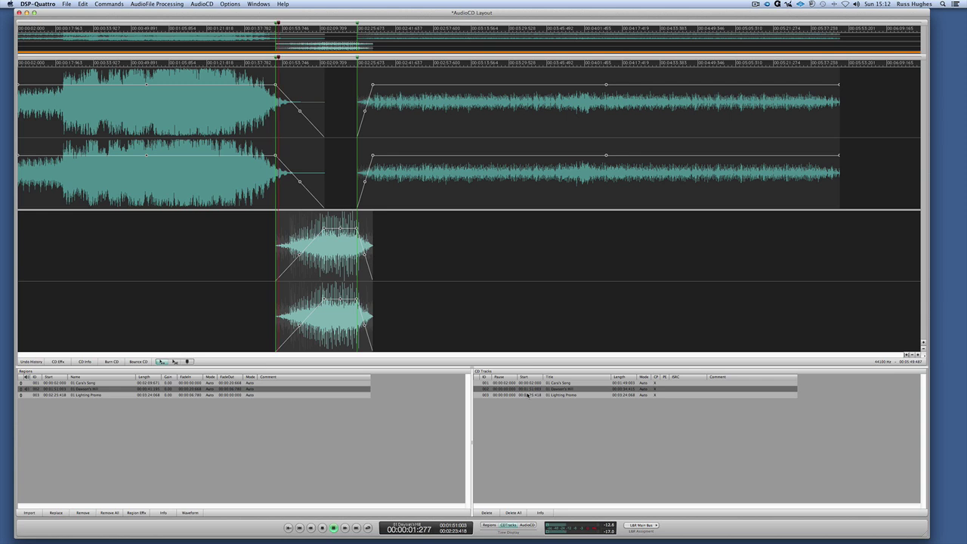
{"action": "left_click", "coordinate": [527, 394]}
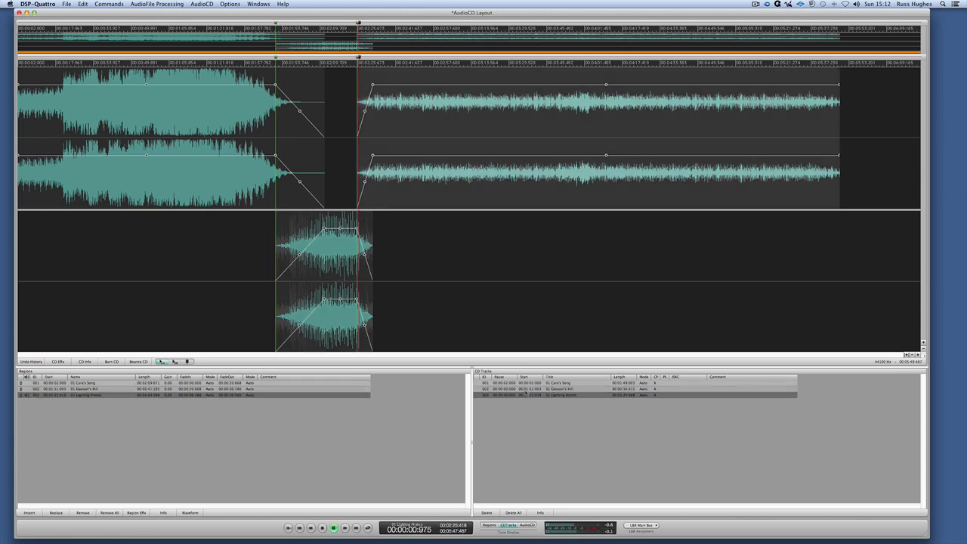
{"action": "left_click", "coordinate": [525, 383]}
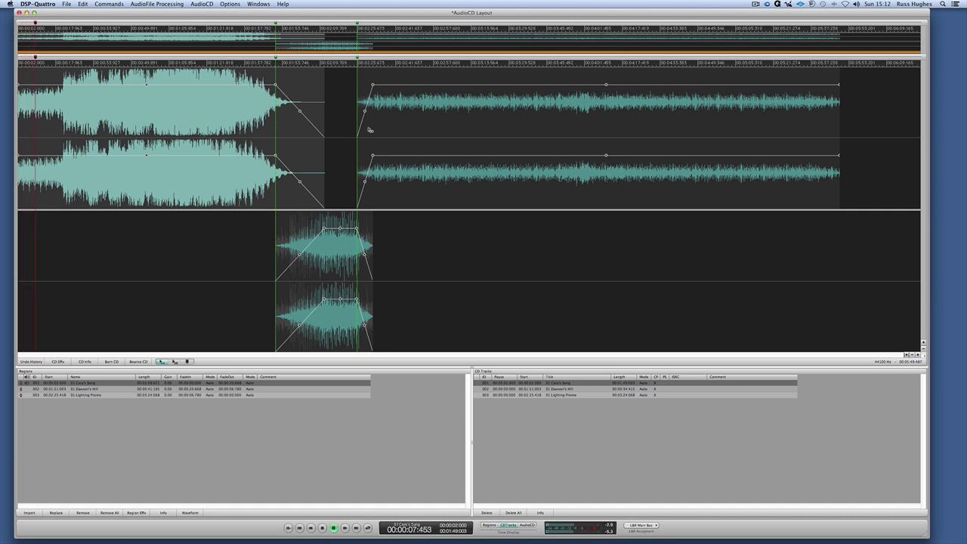
{"action": "left_click", "coordinate": [138, 512]}
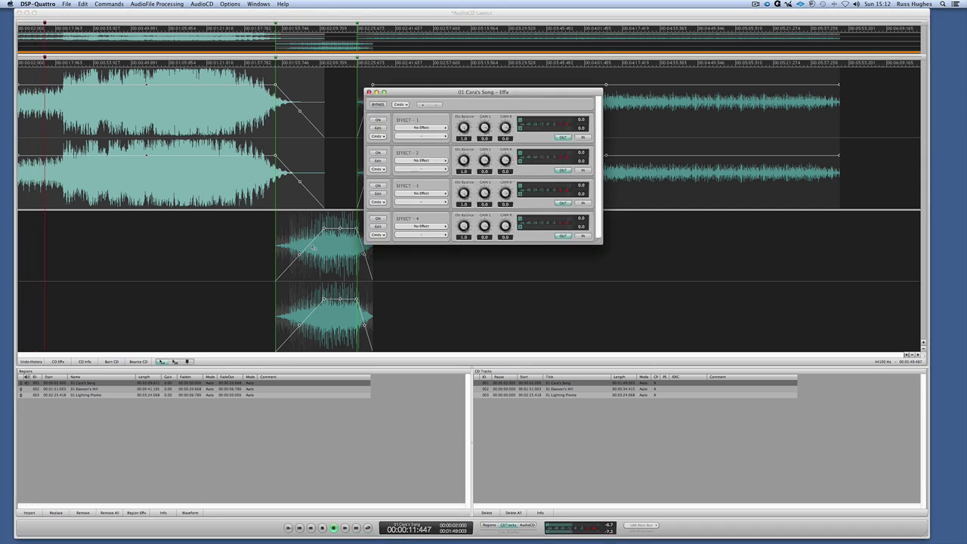
{"action": "left_click", "coordinate": [369, 91]}
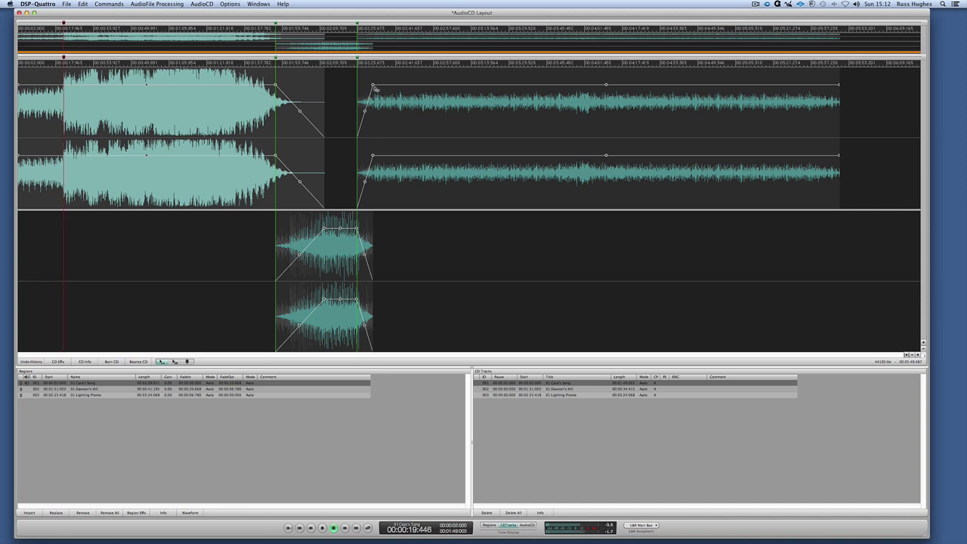
{"action": "key", "text": "Down"}
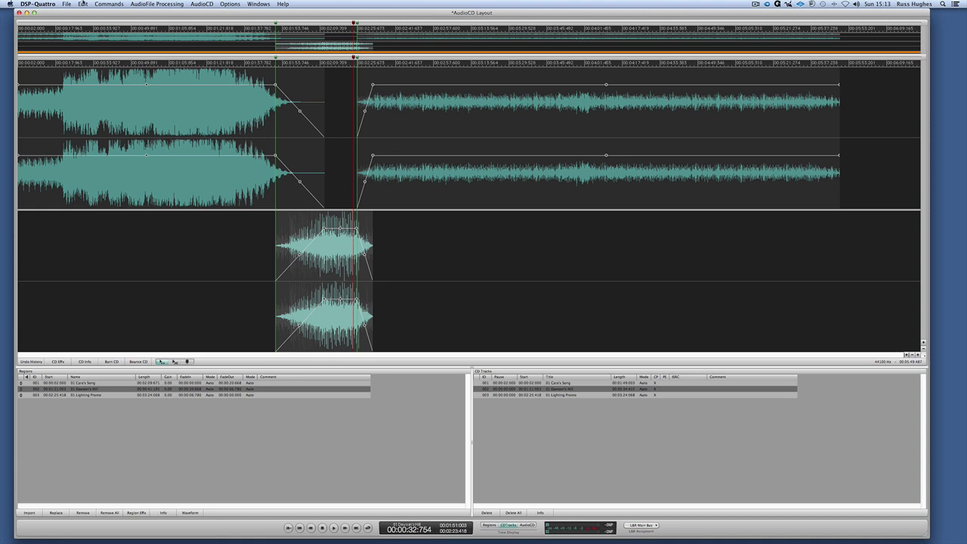
{"action": "left_click", "coordinate": [67, 4]}
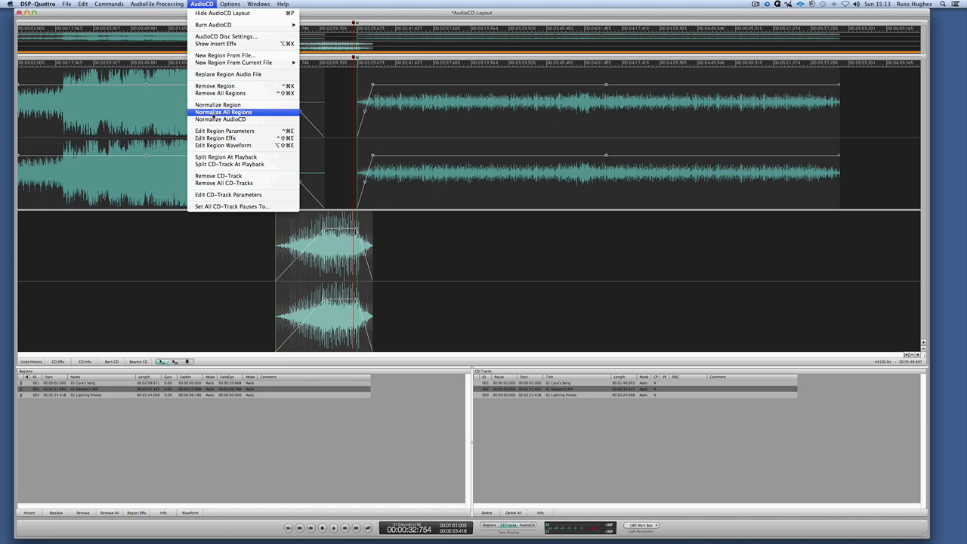
Step: Run Normalize All Regions on the three songs, then hide the AudioCD Layout
{"action": "left_click", "coordinate": [215, 113]}
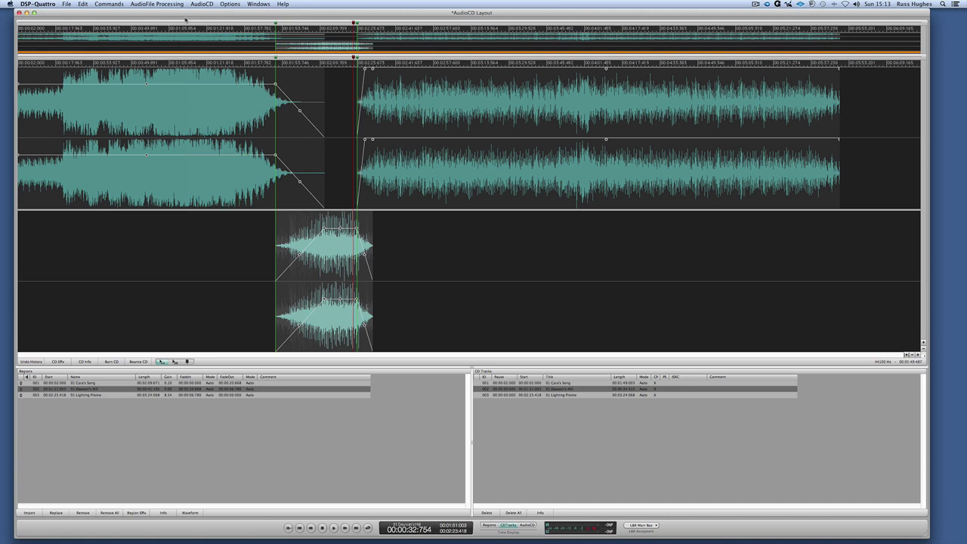
{"action": "left_click", "coordinate": [209, 4]}
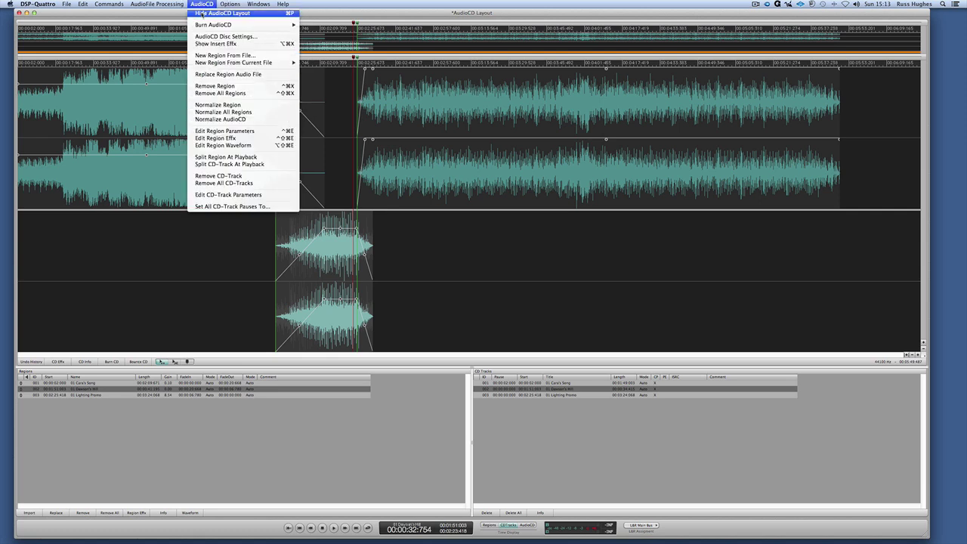
{"action": "left_click", "coordinate": [165, 5]}
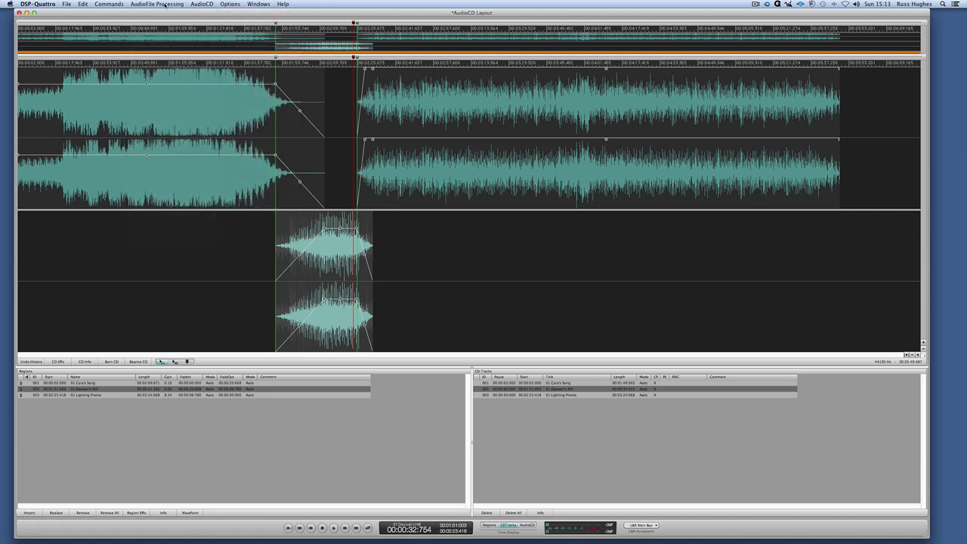
{"action": "left_click", "coordinate": [19, 14]}
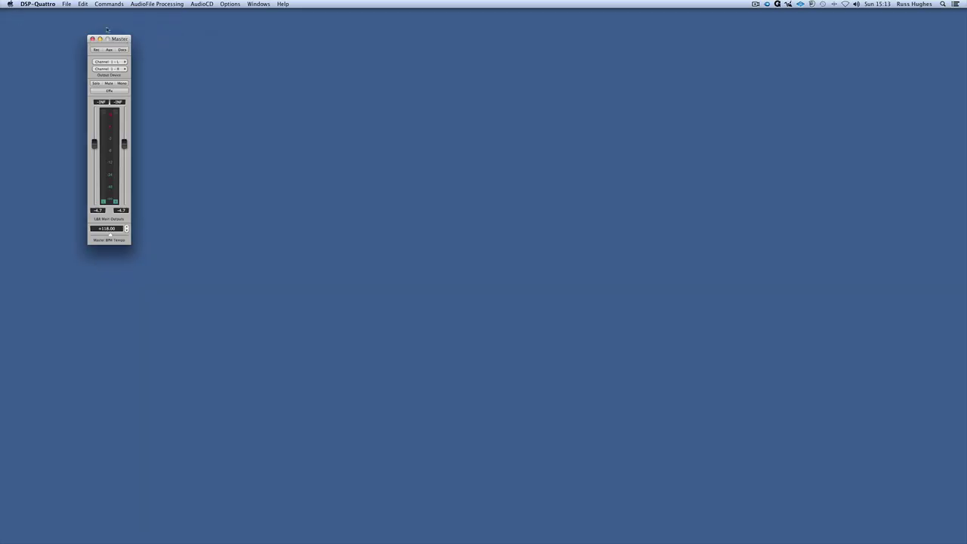
Step: Open the Batch Processor from the File menu and bring up its output format options
{"action": "left_click", "coordinate": [67, 4]}
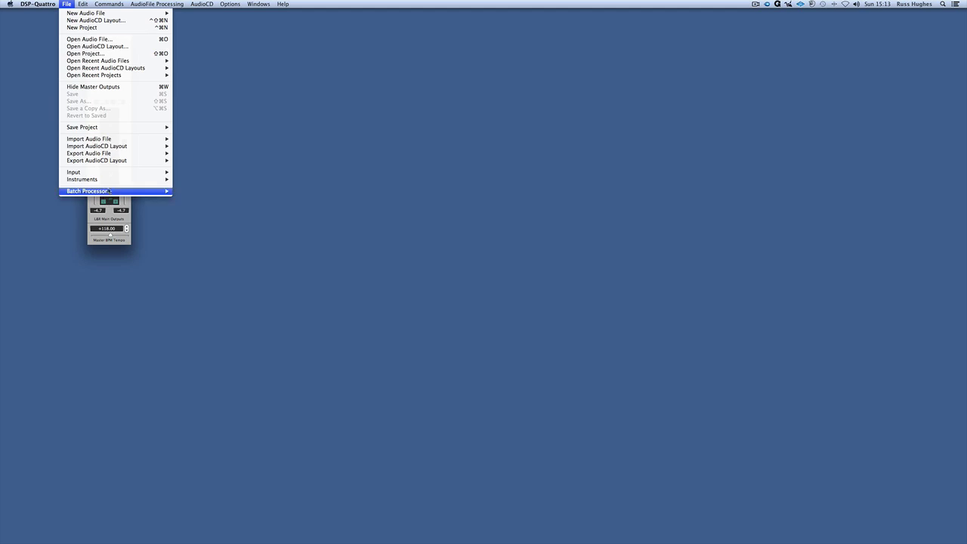
{"action": "mouse_move", "coordinate": [114, 191]}
{"action": "left_click", "coordinate": [216, 191]}
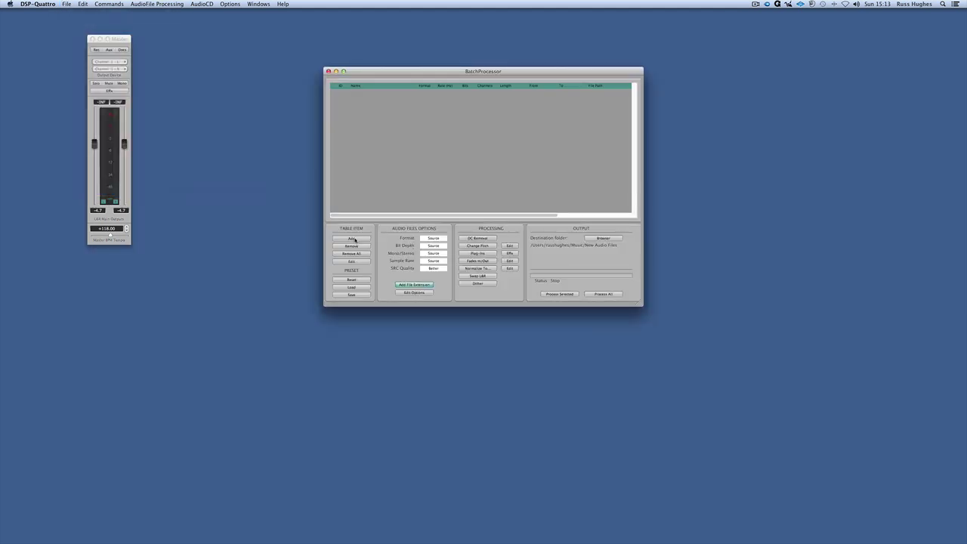
{"action": "left_click", "coordinate": [414, 285]}
{"action": "left_click", "coordinate": [414, 293]}
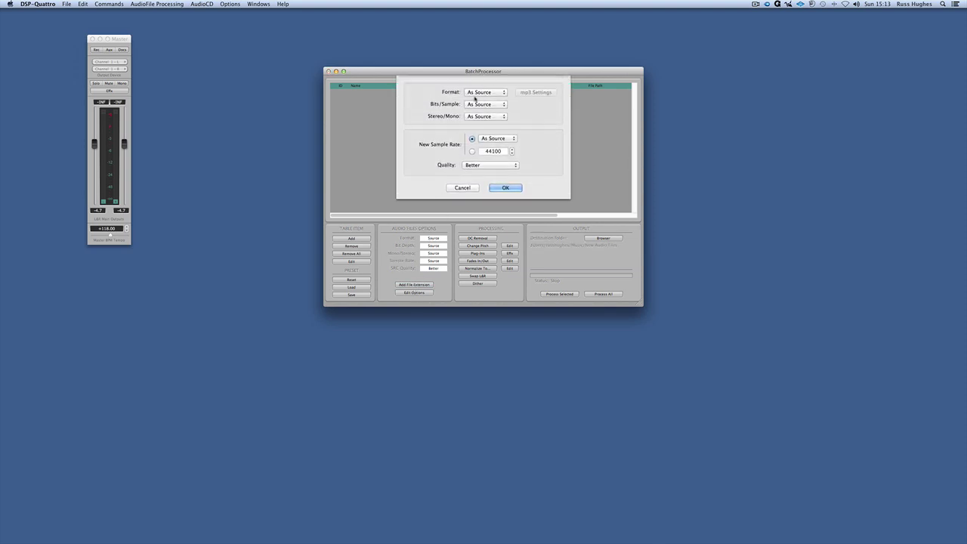
Step: Set the batch output to mp3, 16 Bits, Stereo, with Excellent conversion quality
{"action": "left_click", "coordinate": [474, 98]}
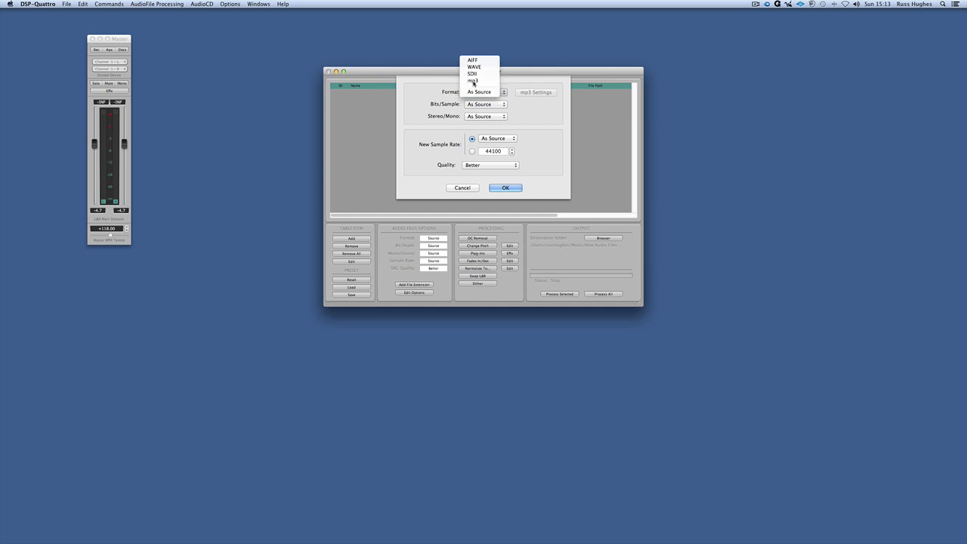
{"action": "left_click", "coordinate": [473, 81]}
{"action": "left_click", "coordinate": [483, 105]}
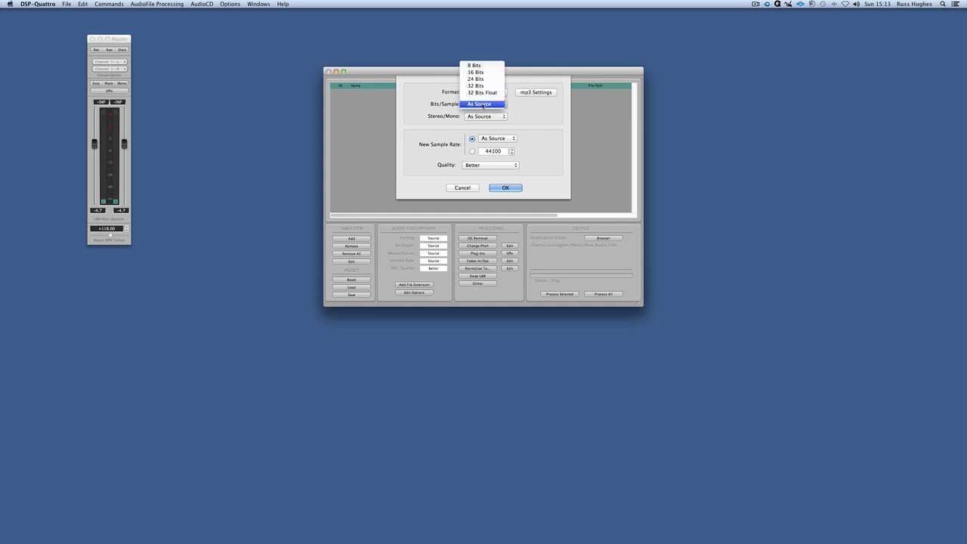
{"action": "left_click", "coordinate": [475, 72]}
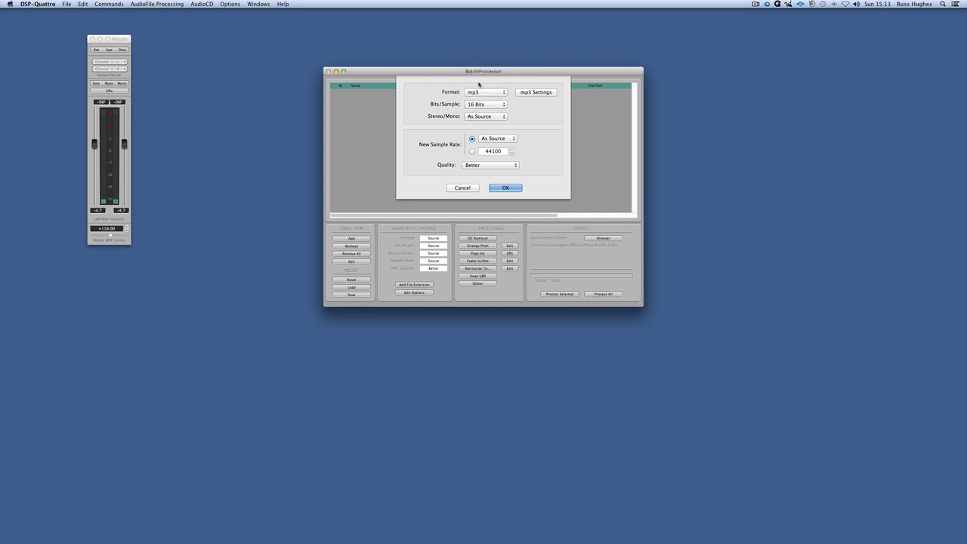
{"action": "left_click", "coordinate": [481, 118]}
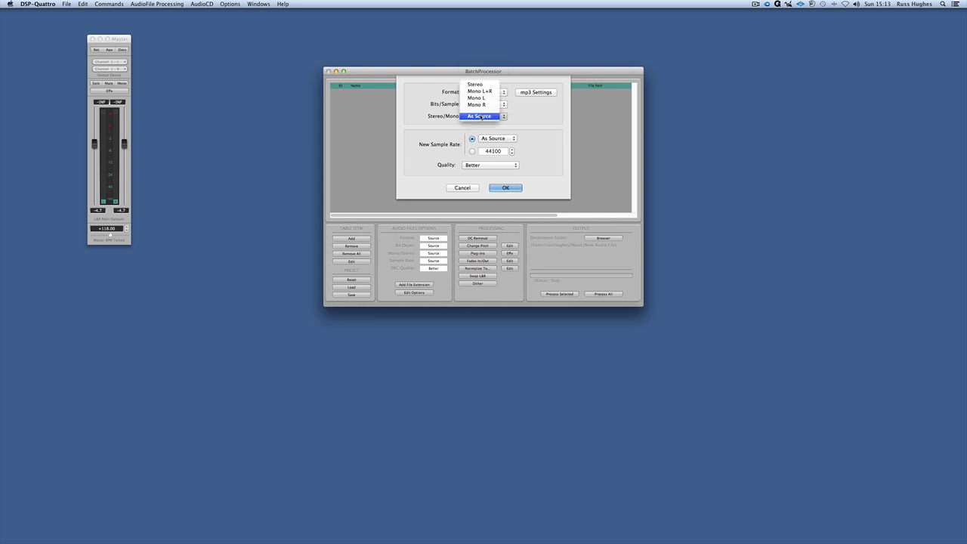
{"action": "left_click", "coordinate": [481, 84]}
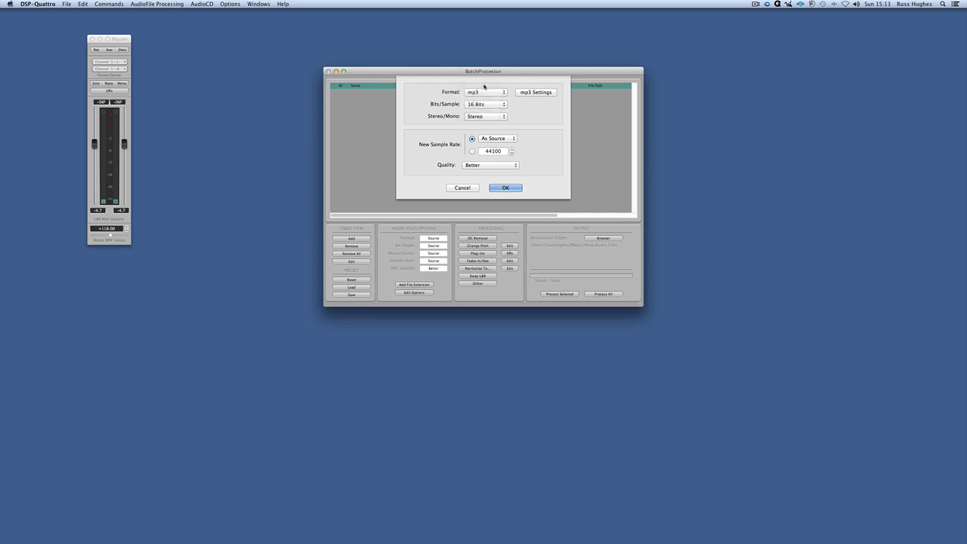
{"action": "left_click", "coordinate": [474, 166]}
Step: Confirm the mp3 options and add all seven AIFF songs to the batch list
{"action": "left_click", "coordinate": [505, 188]}
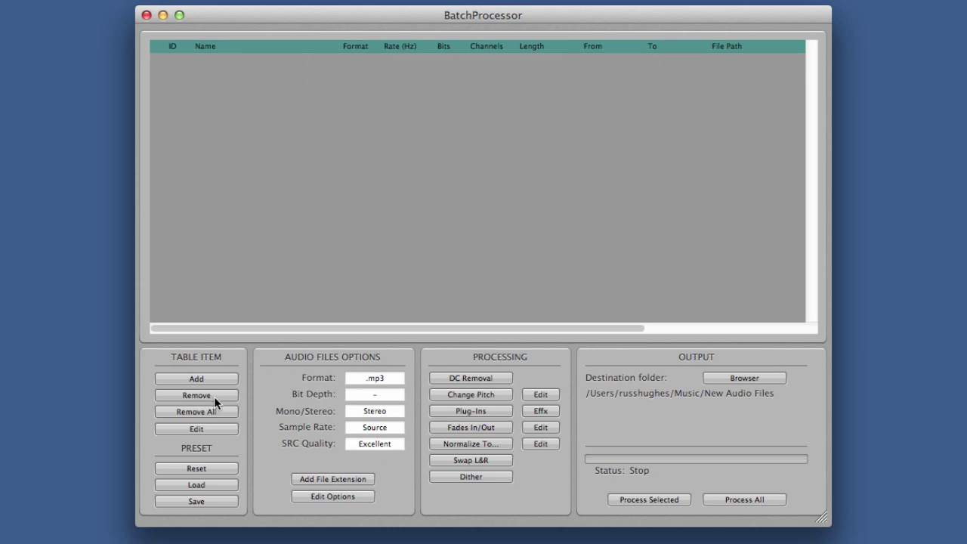
{"action": "left_click", "coordinate": [196, 380]}
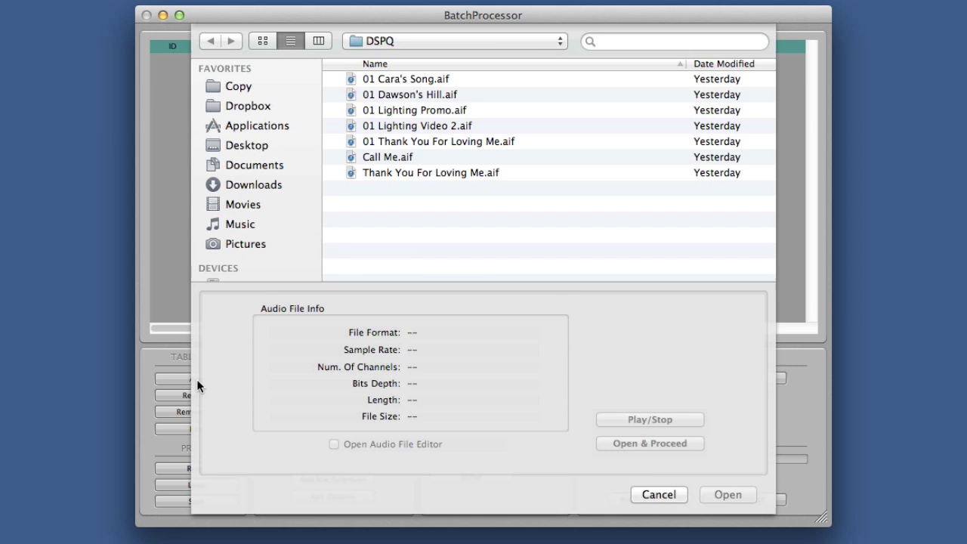
{"action": "left_click", "coordinate": [396, 79]}
{"action": "left_click", "coordinate": [406, 174], "text": "shift"}
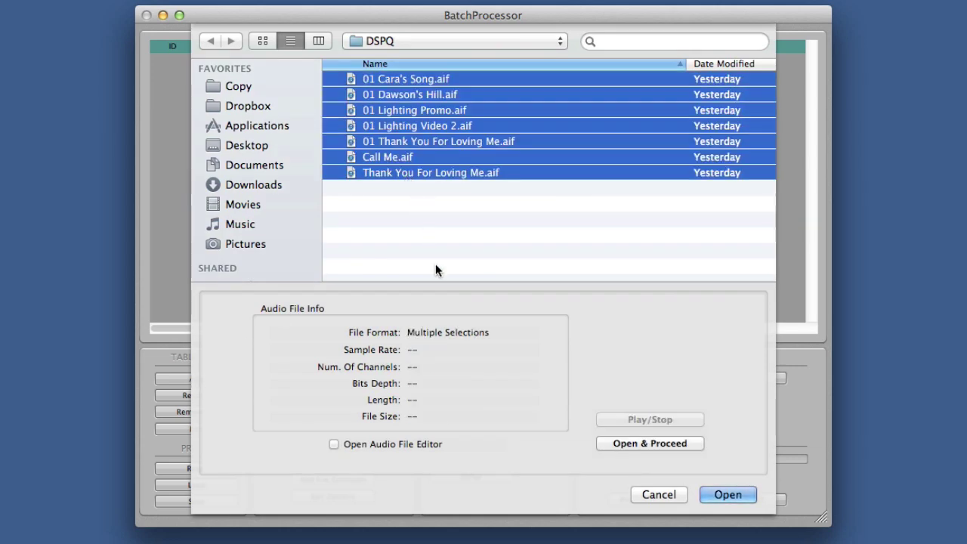
{"action": "left_click", "coordinate": [707, 492]}
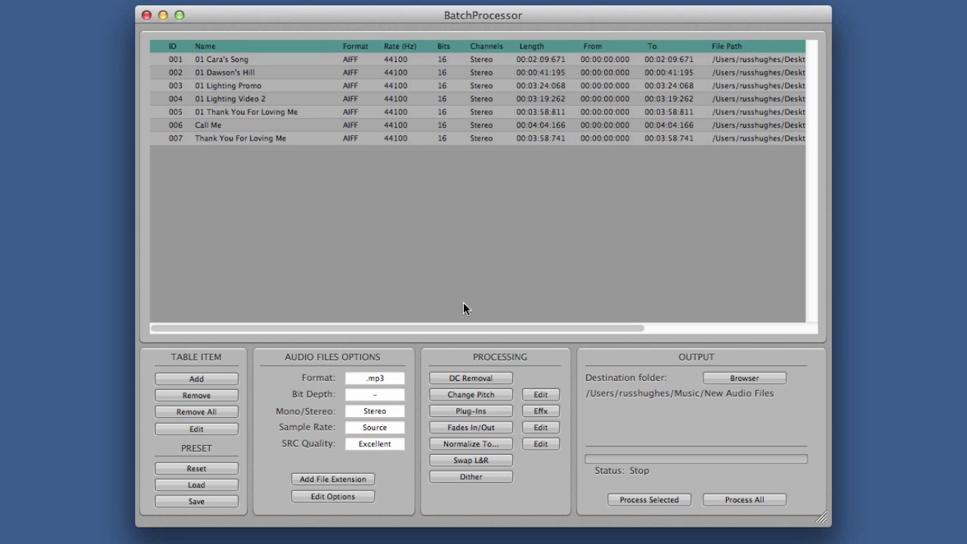
Step: Create a new 'MP3 Versions' folder and choose it as the output destination
{"action": "left_click", "coordinate": [718, 375]}
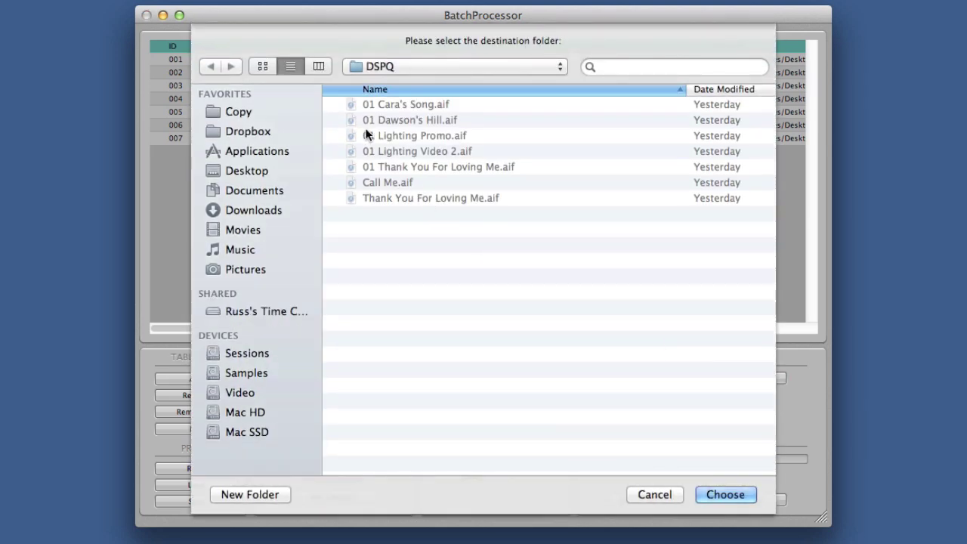
{"action": "left_click", "coordinate": [281, 494]}
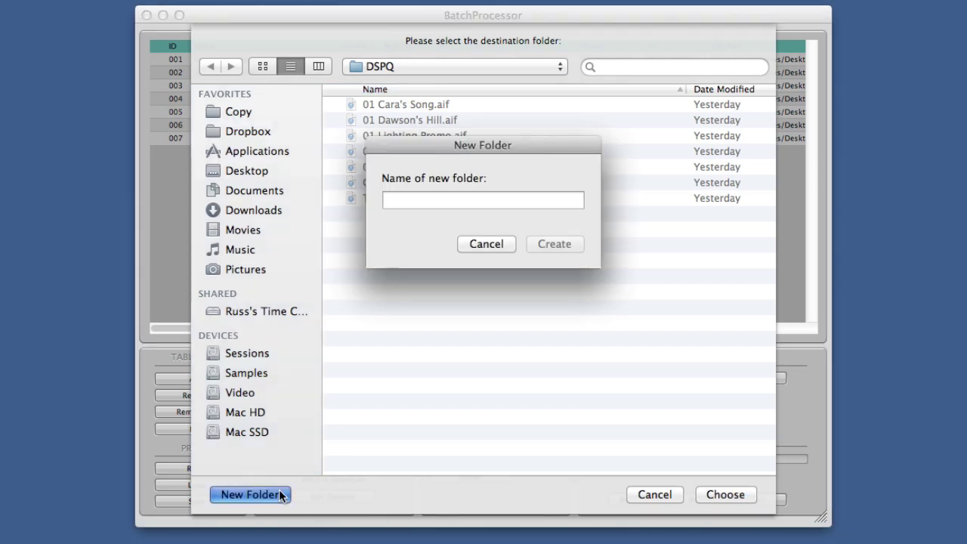
{"action": "type", "text": "MP3 Ver"}
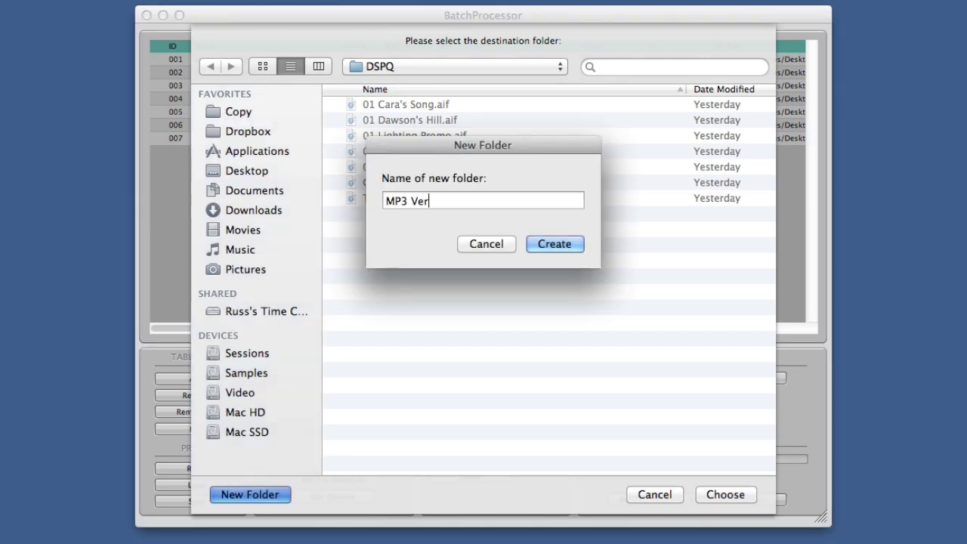
{"action": "type", "text": "sions"}
{"action": "key", "text": "Return"}
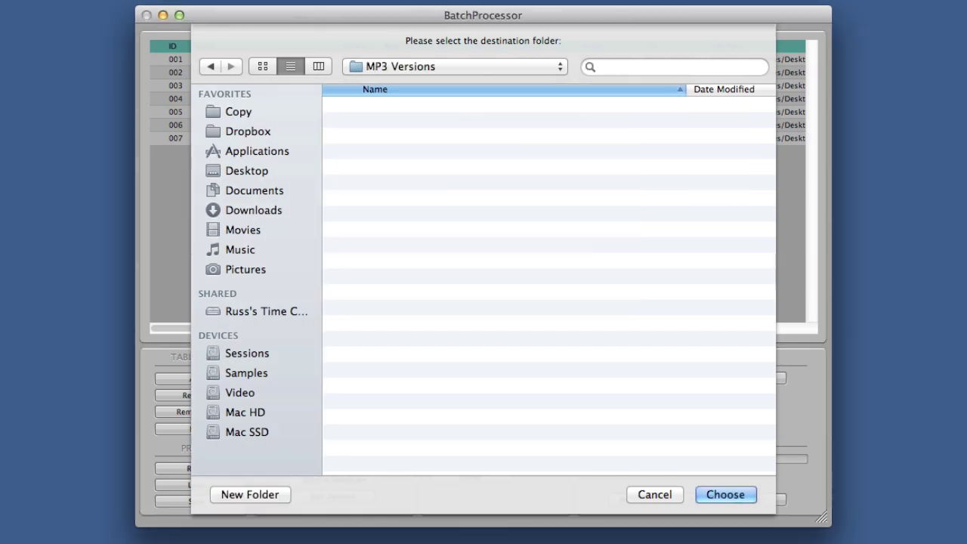
{"action": "left_click", "coordinate": [714, 495]}
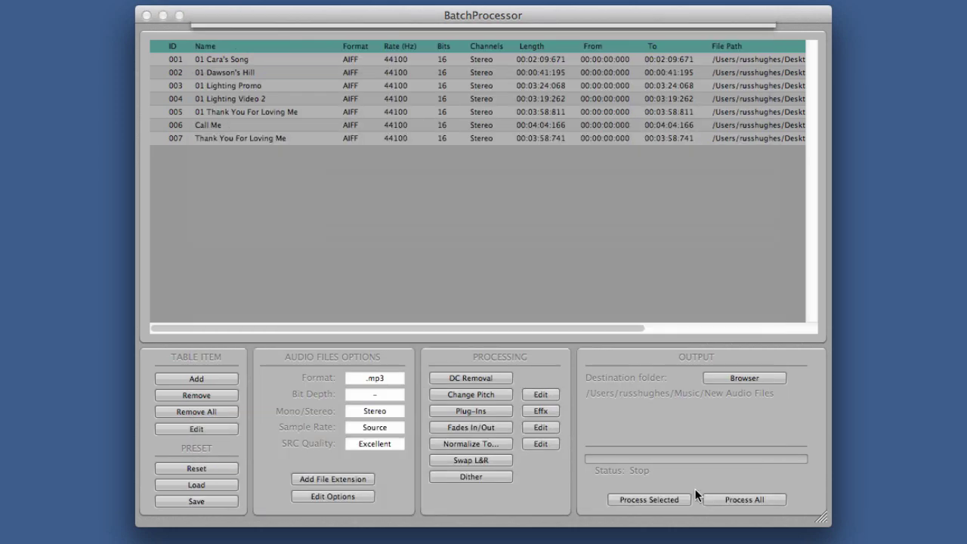
Step: Enable normalizing to a 0.0 dB peak and process all files to mp3
{"action": "left_click", "coordinate": [451, 445]}
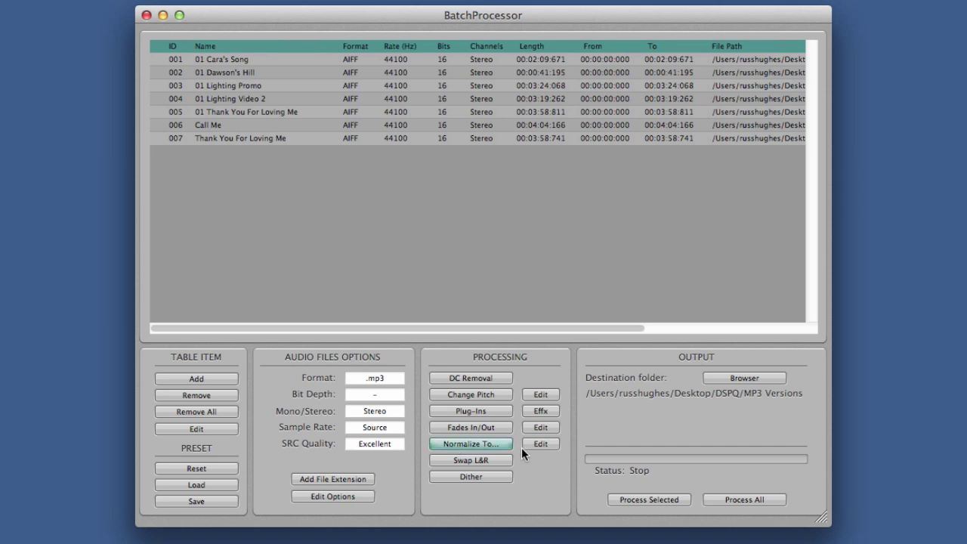
{"action": "left_click", "coordinate": [540, 443]}
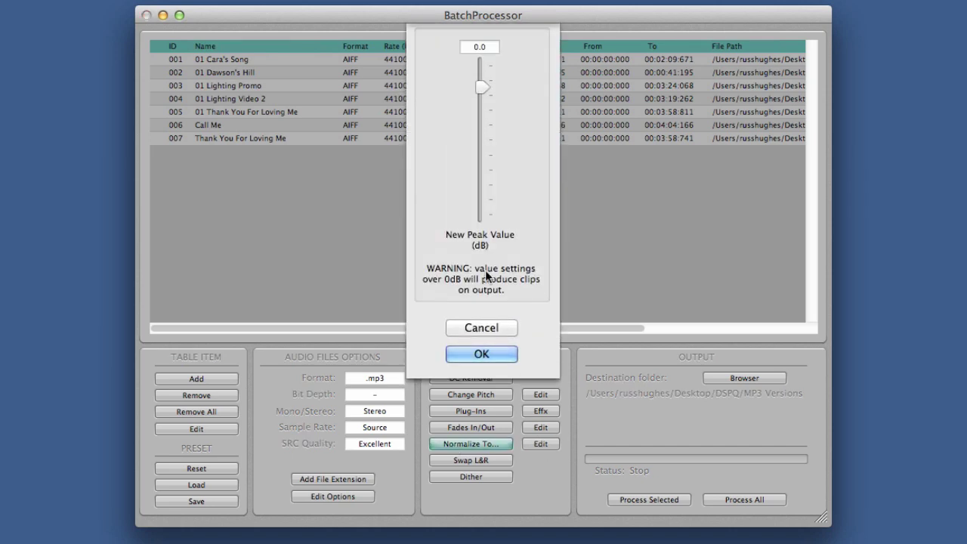
{"action": "left_click", "coordinate": [481, 351]}
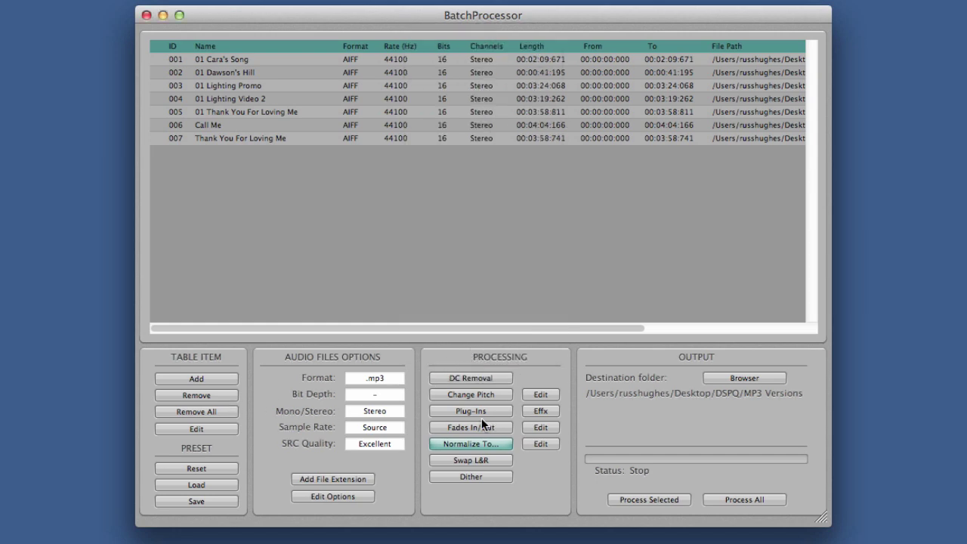
{"action": "left_click", "coordinate": [716, 499]}
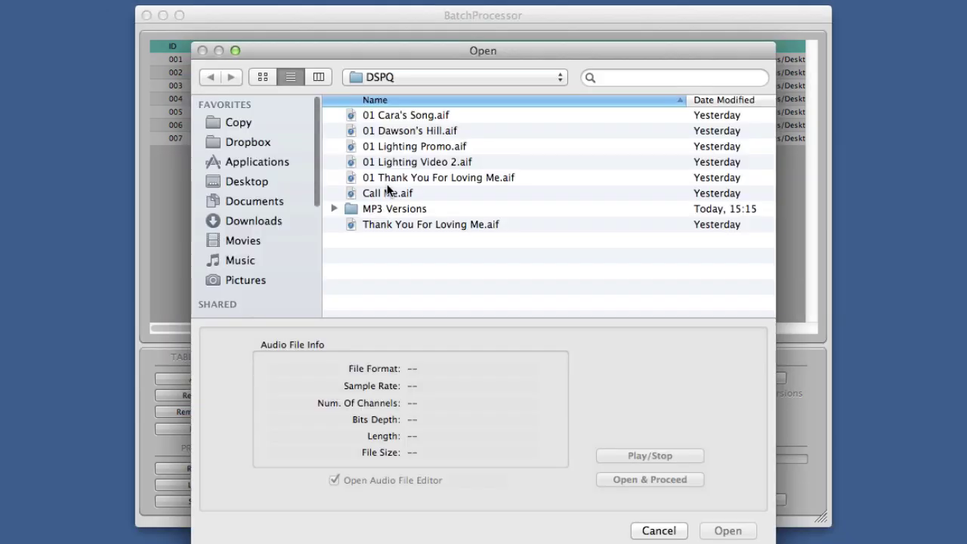
Step: Browse the converted files in the MP3 Versions folder, then cancel without opening any
{"action": "double_click", "coordinate": [388, 206]}
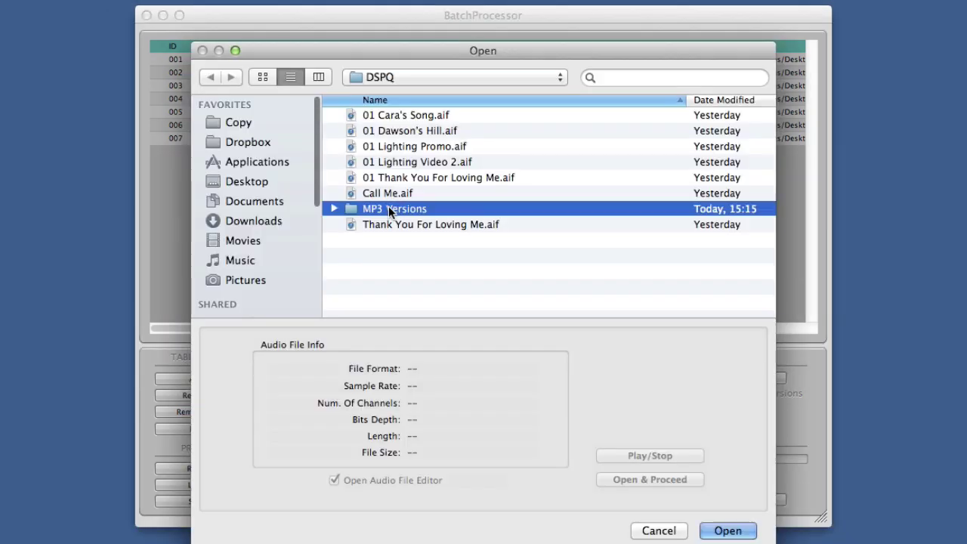
{"action": "left_click", "coordinate": [430, 119]}
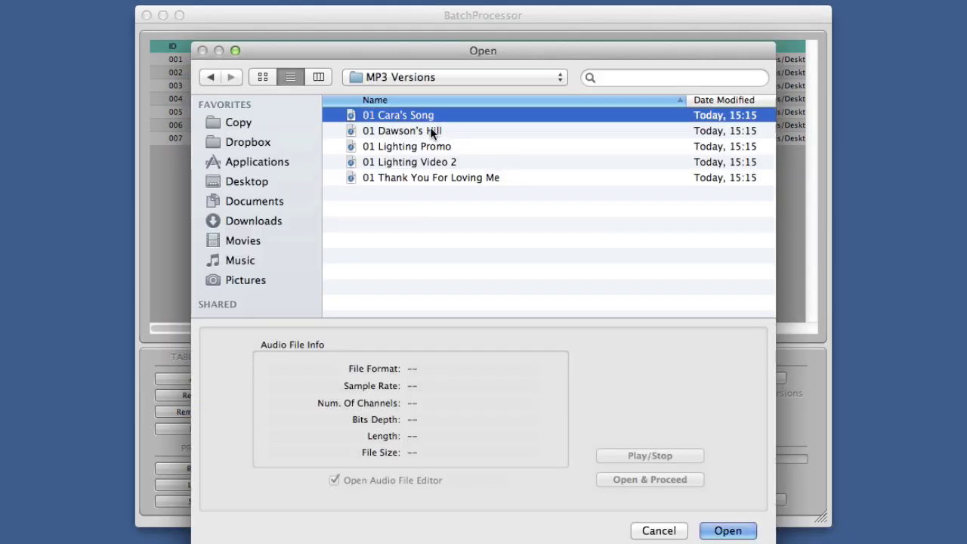
{"action": "left_click", "coordinate": [430, 127]}
{"action": "left_click", "coordinate": [431, 145]}
{"action": "left_click", "coordinate": [430, 161]}
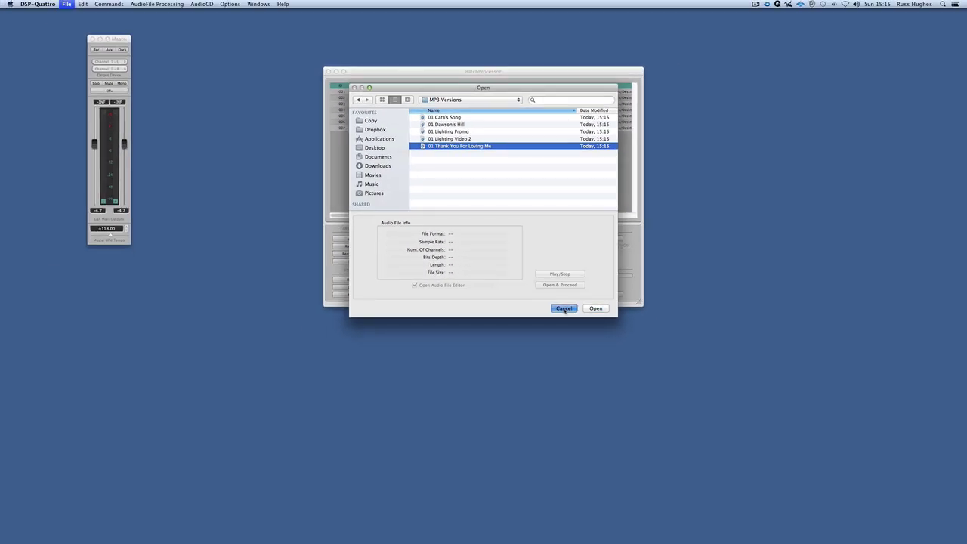
{"action": "left_click", "coordinate": [564, 309]}
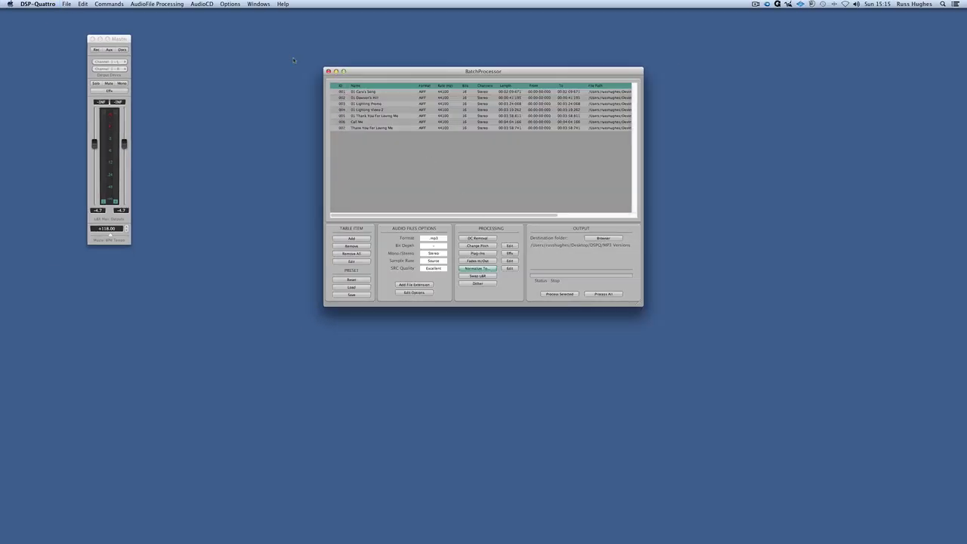
Step: Open the AudioCD menu to show its commands again
{"action": "left_click", "coordinate": [203, 4]}
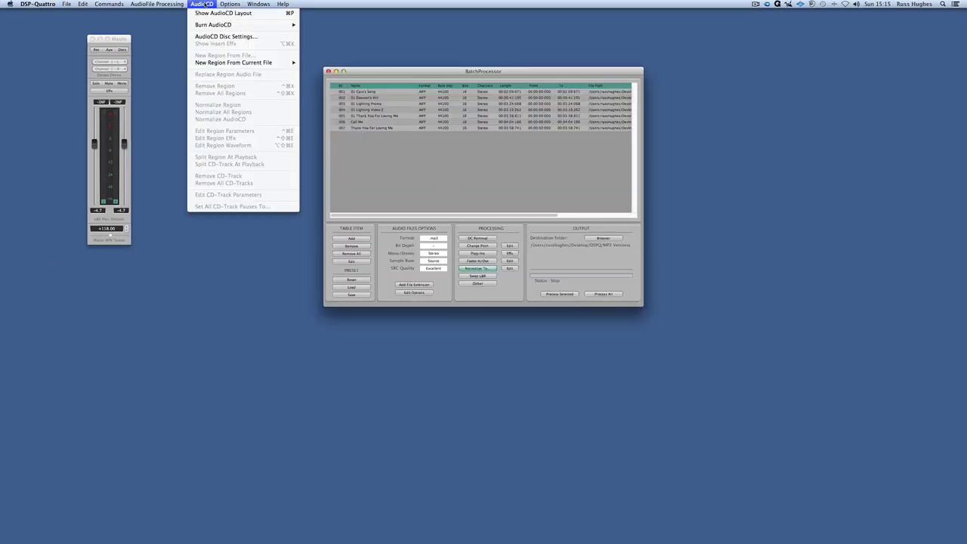